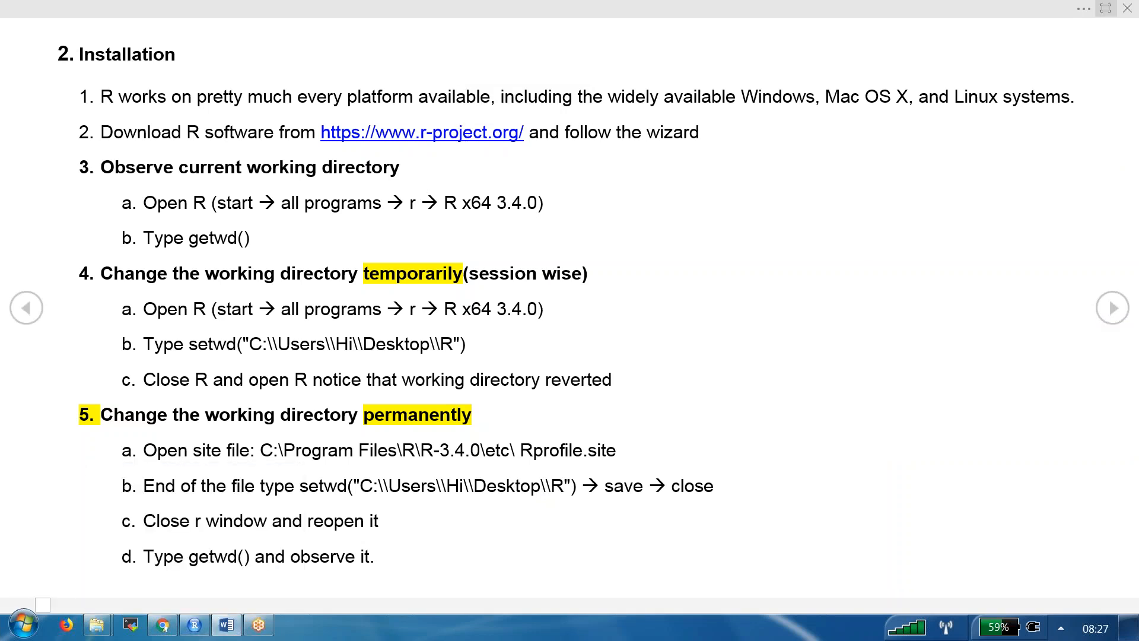
{"action": "left_click", "coordinate": [422, 133]}
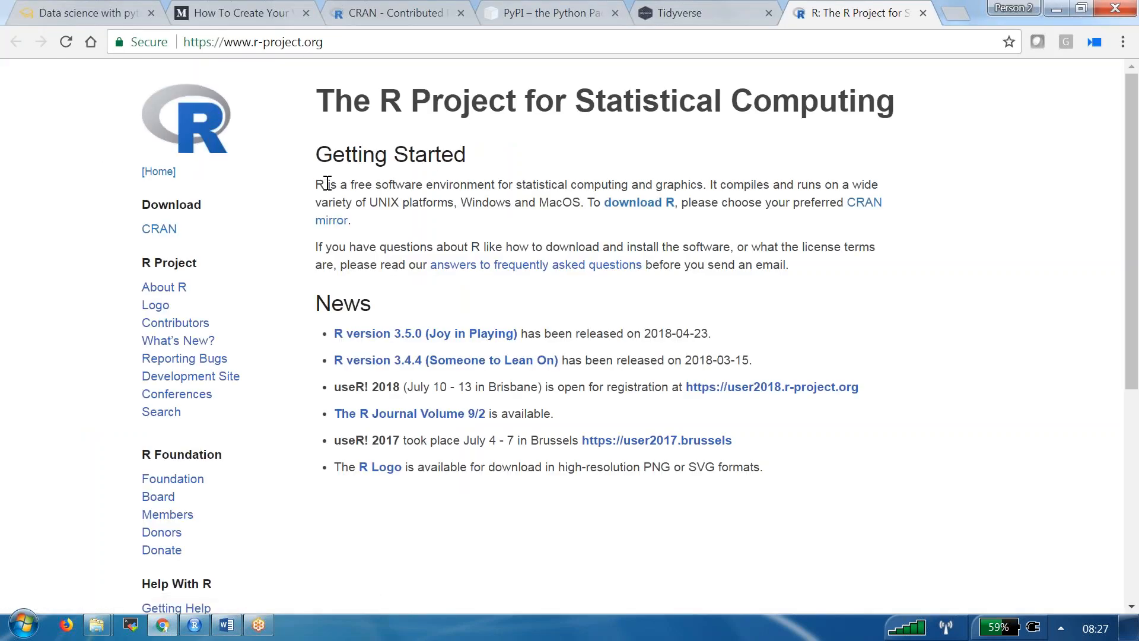
{"action": "right_click", "coordinate": [485, 177]}
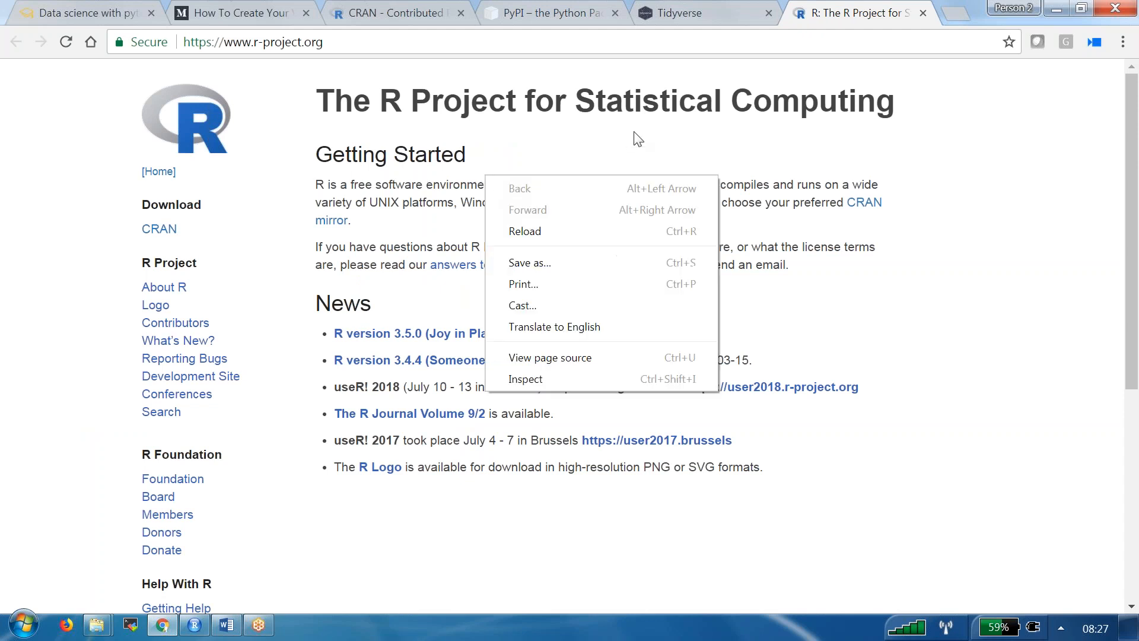
{"action": "left_click", "coordinate": [559, 143]}
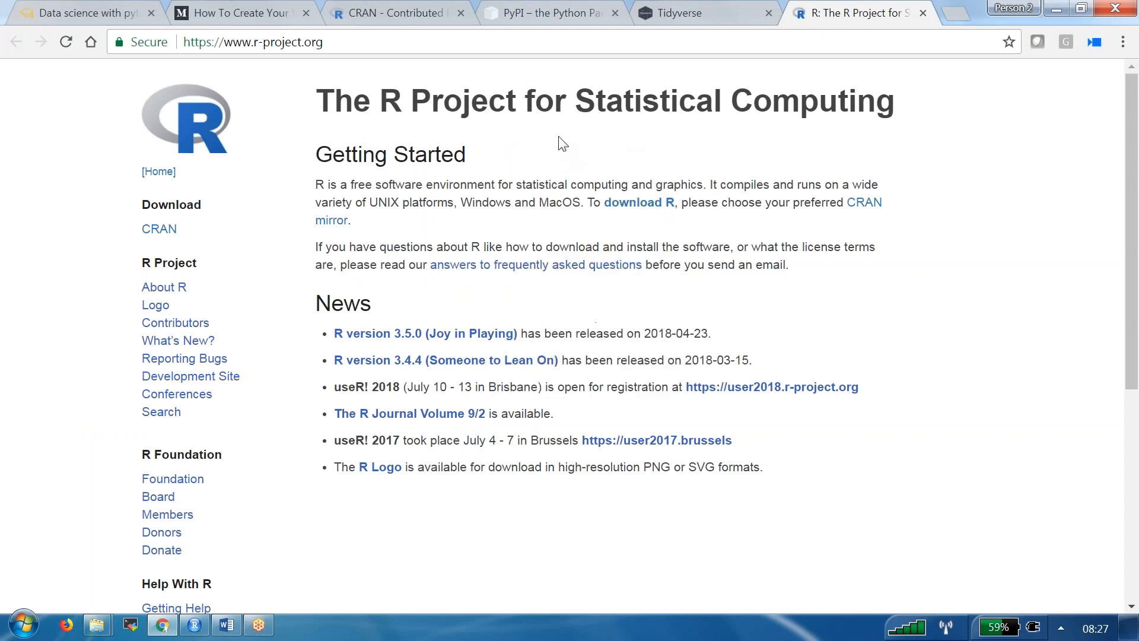
Examine which uses and platforms R supports, in the website's introduction and in the first point of the installation notes
{"action": "double_click", "coordinate": [549, 181]}
{"action": "double_click", "coordinate": [679, 181]}
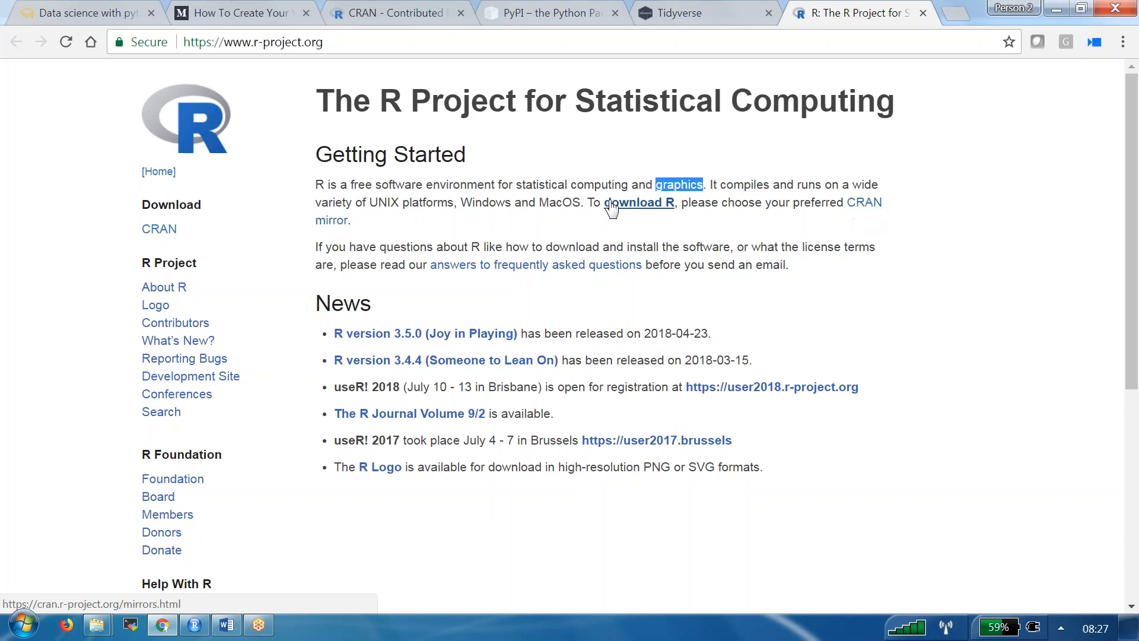
{"action": "left_click", "coordinate": [387, 200]}
{"action": "double_click", "coordinate": [388, 201]}
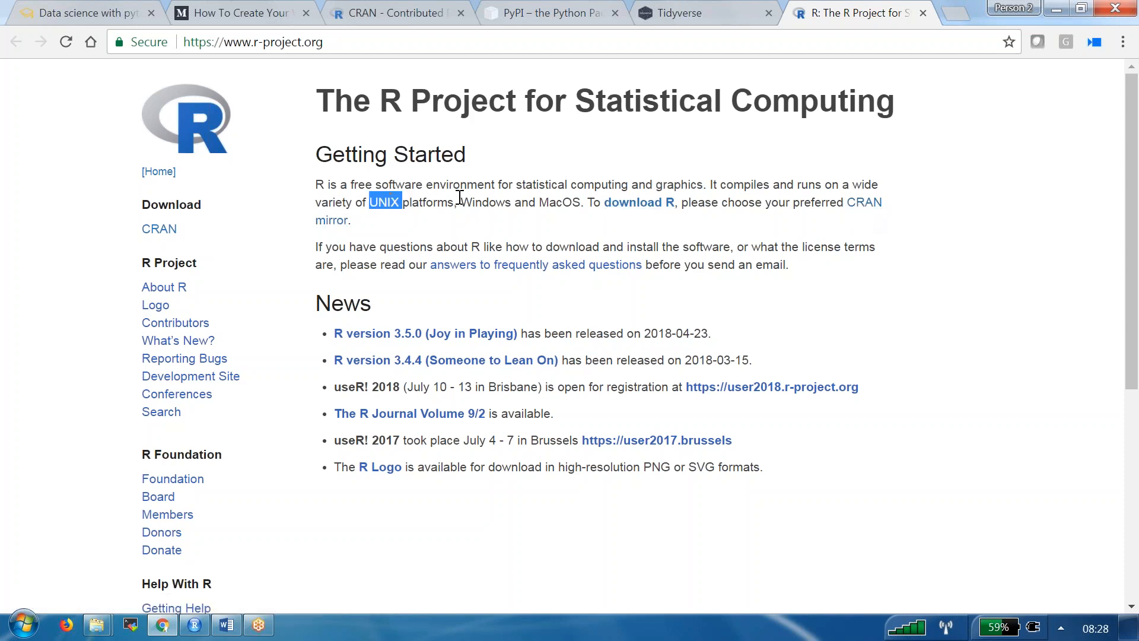
{"action": "double_click", "coordinate": [497, 203]}
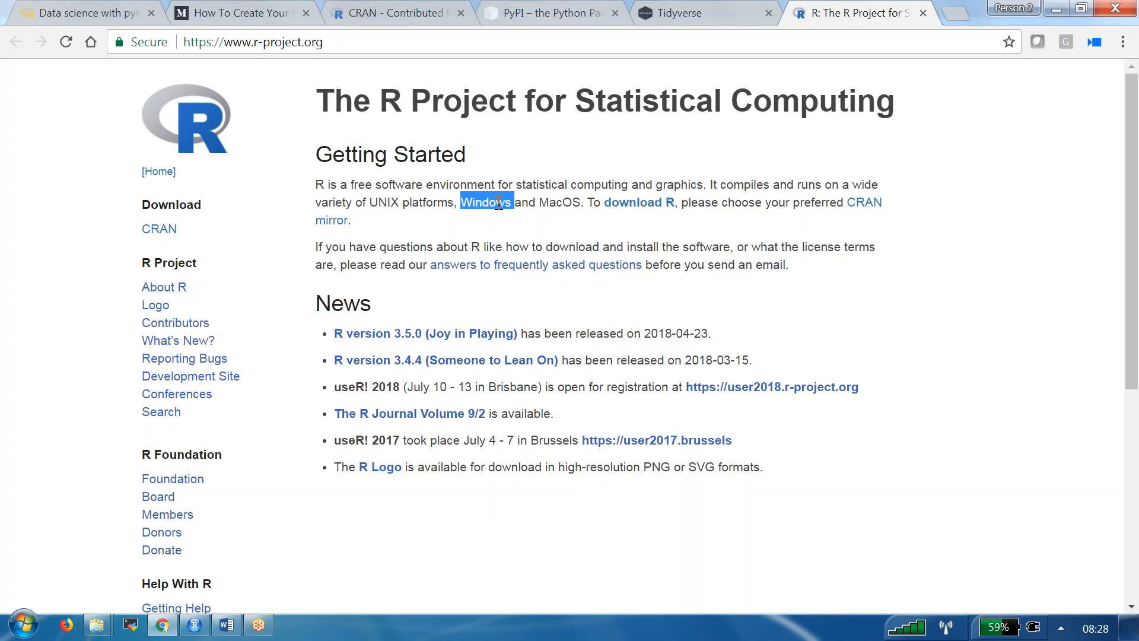
{"action": "double_click", "coordinate": [553, 205]}
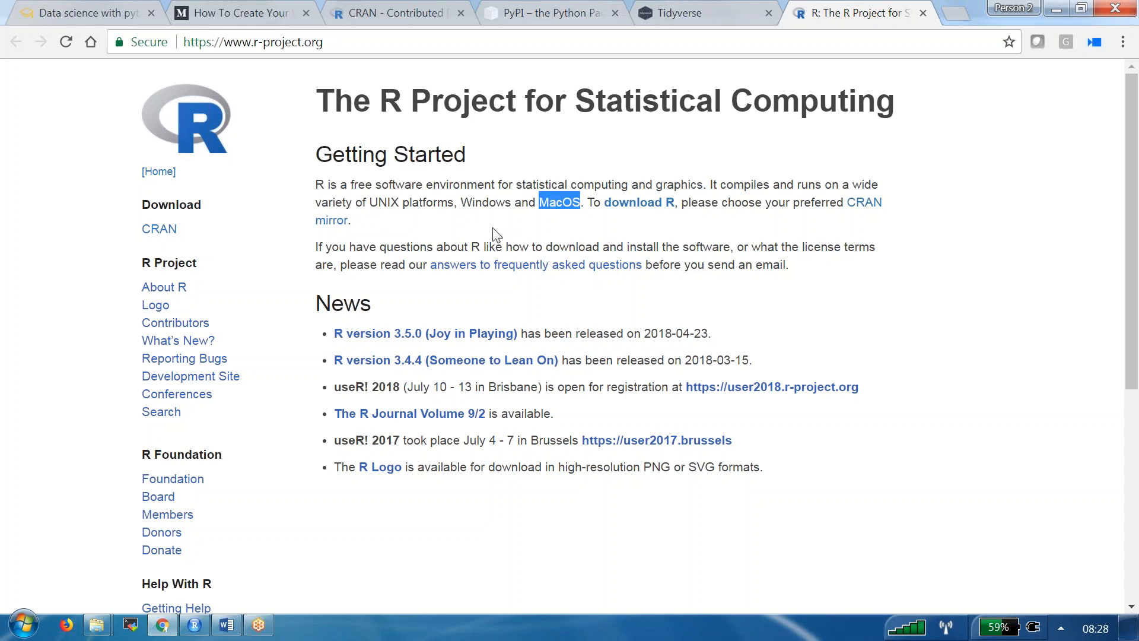
{"action": "left_click", "coordinate": [227, 625]}
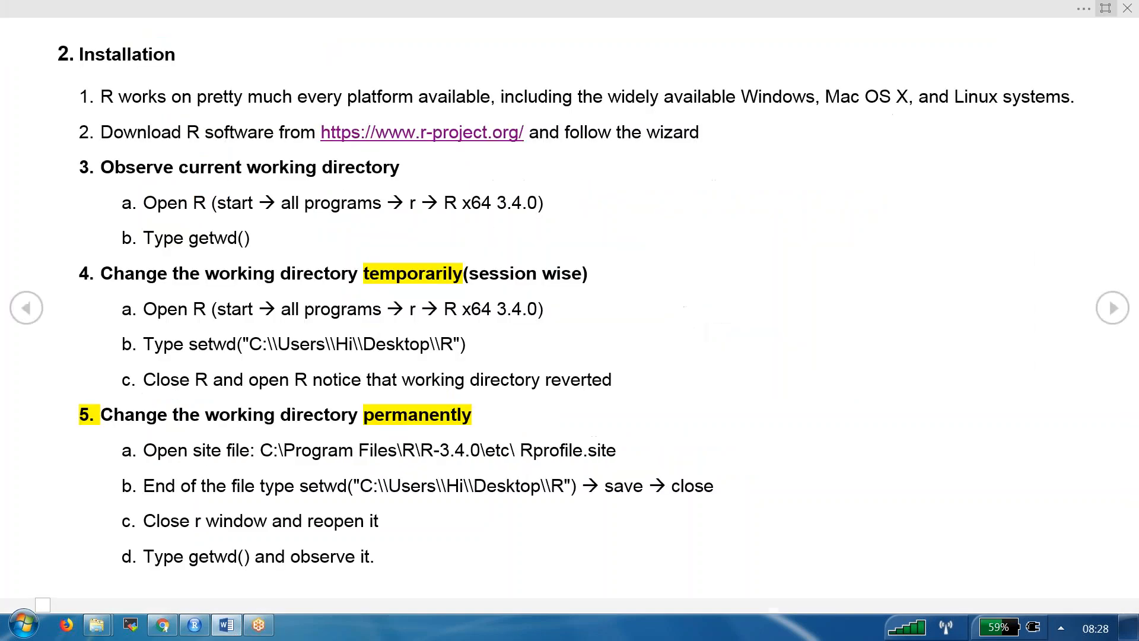
{"action": "double_click", "coordinate": [133, 96]}
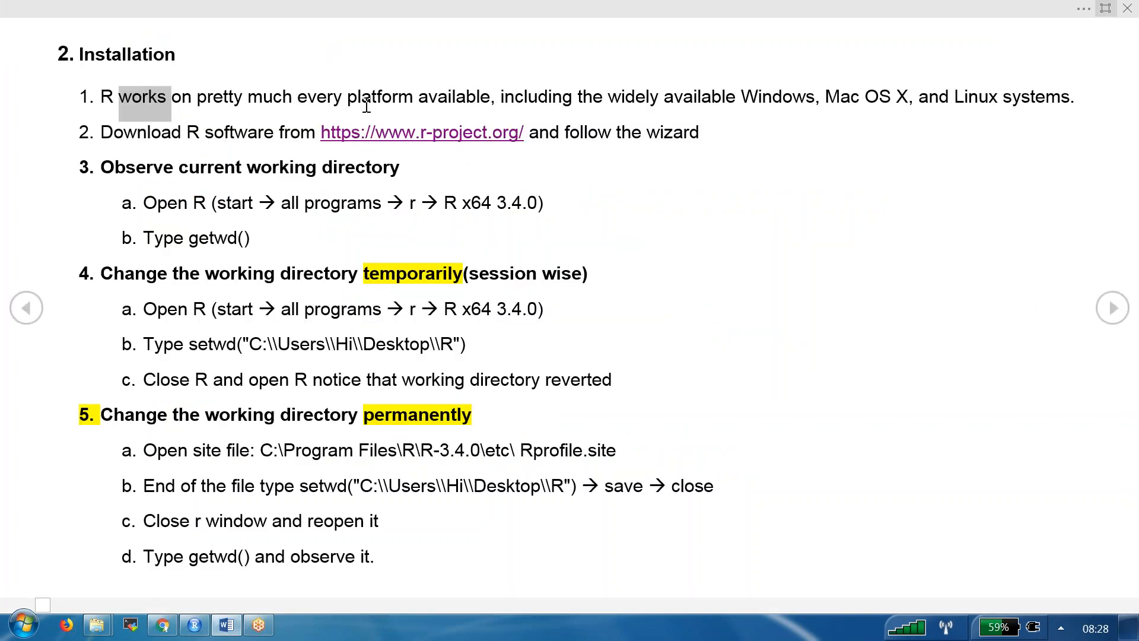
{"action": "double_click", "coordinate": [384, 96]}
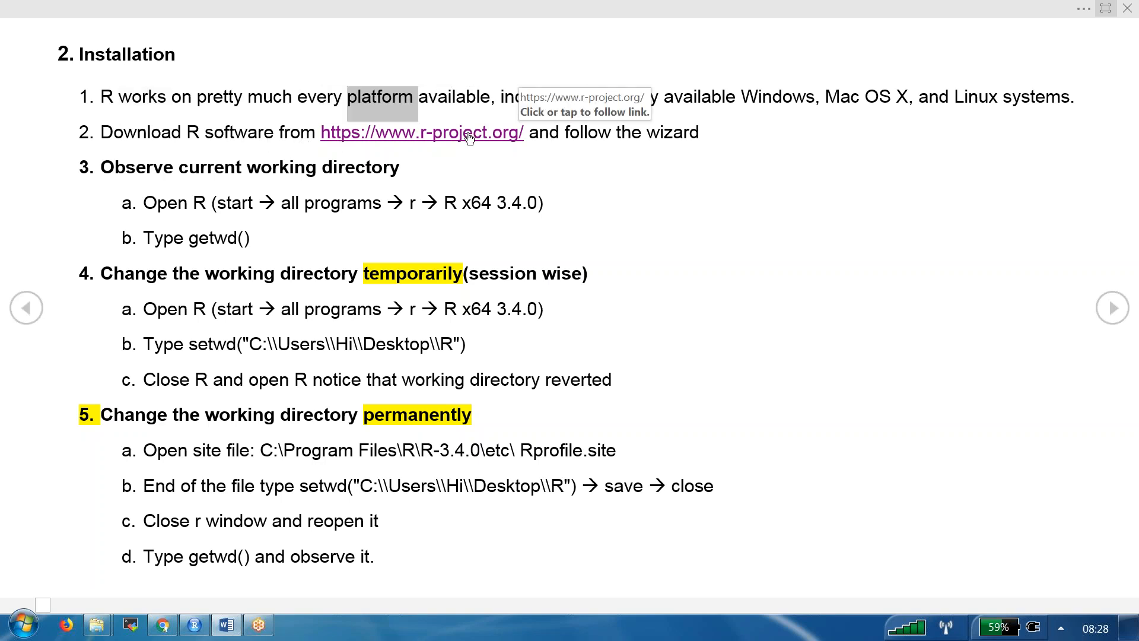
Return to the R Project website and follow its download R link to the CRAN Mirrors page
{"action": "key", "text": "alt+Tab"}
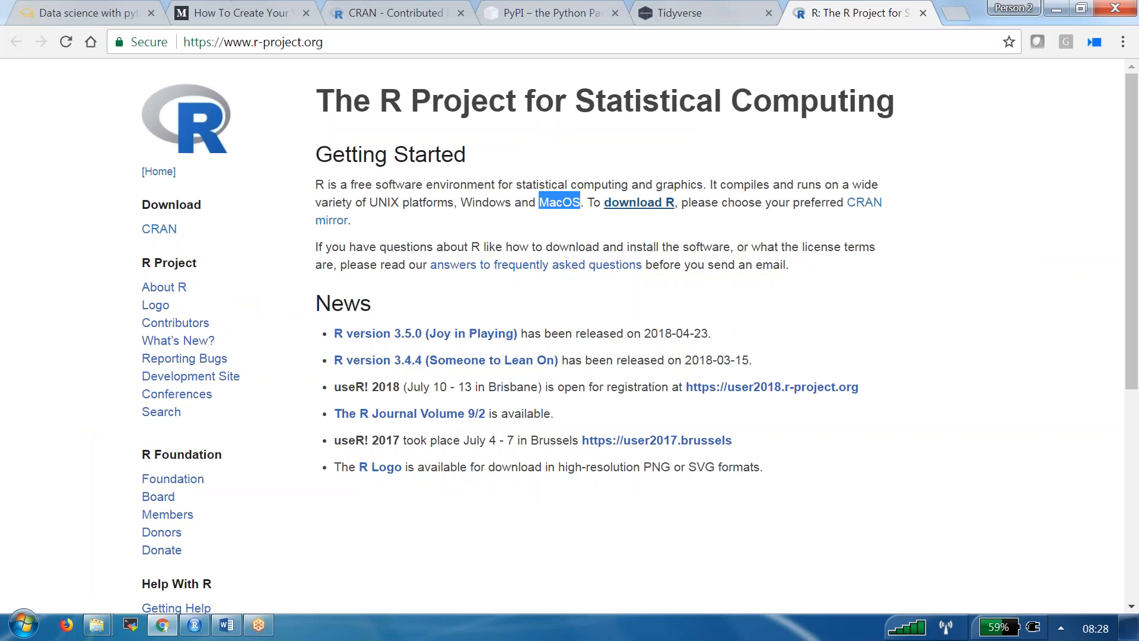
{"action": "left_click", "coordinate": [651, 206]}
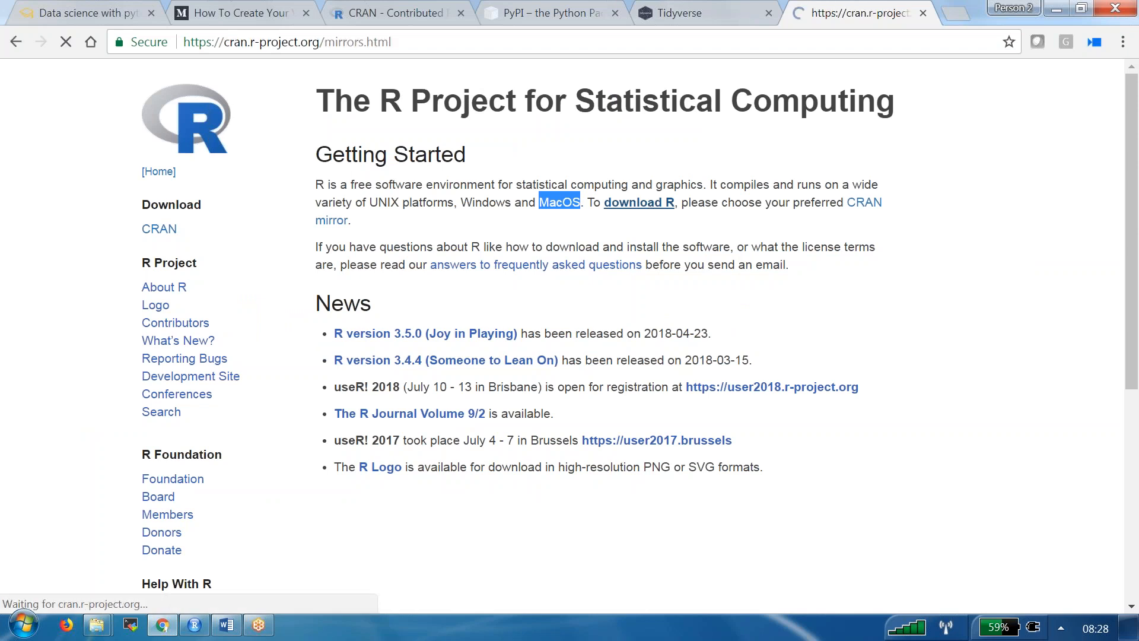
{"action": "left_click", "coordinate": [436, 42]}
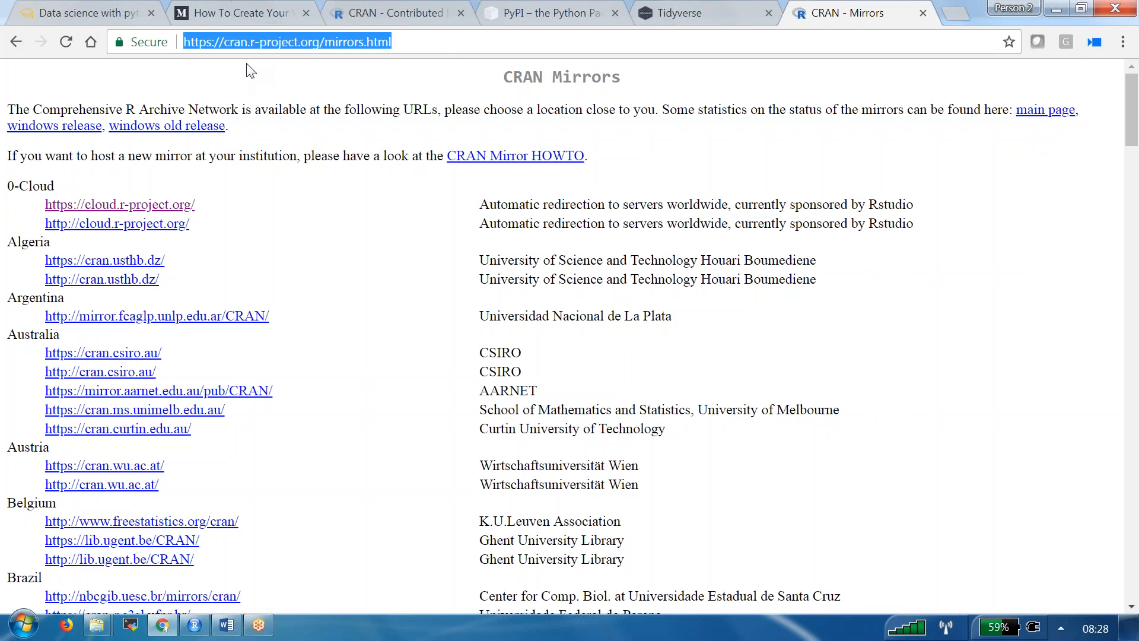
{"action": "double_click", "coordinate": [107, 110]}
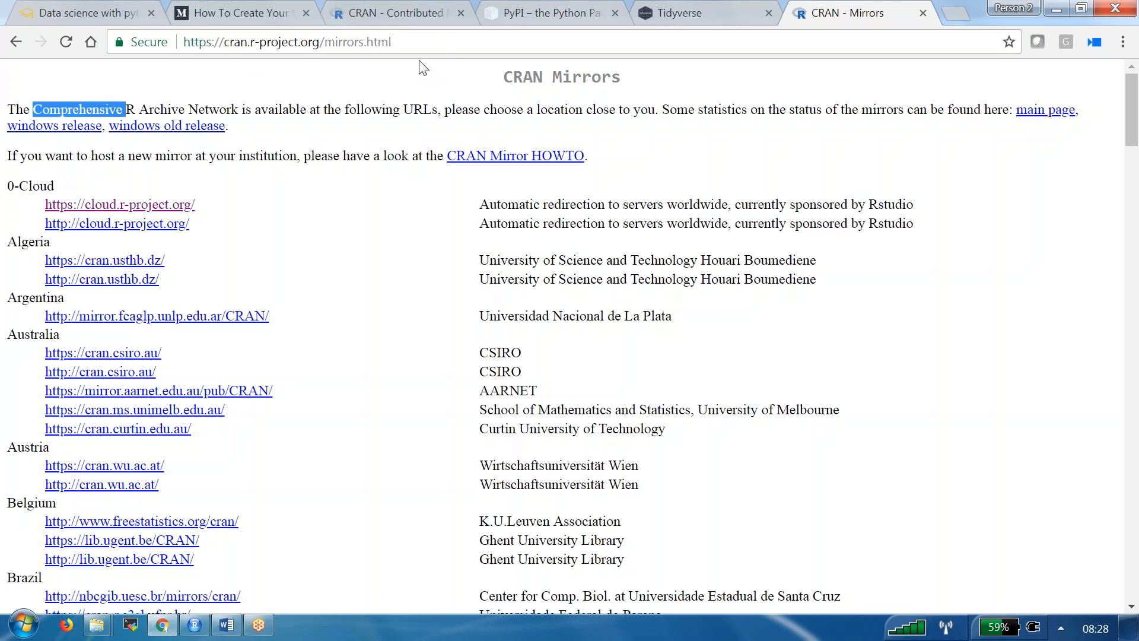
{"action": "left_click", "coordinate": [356, 42]}
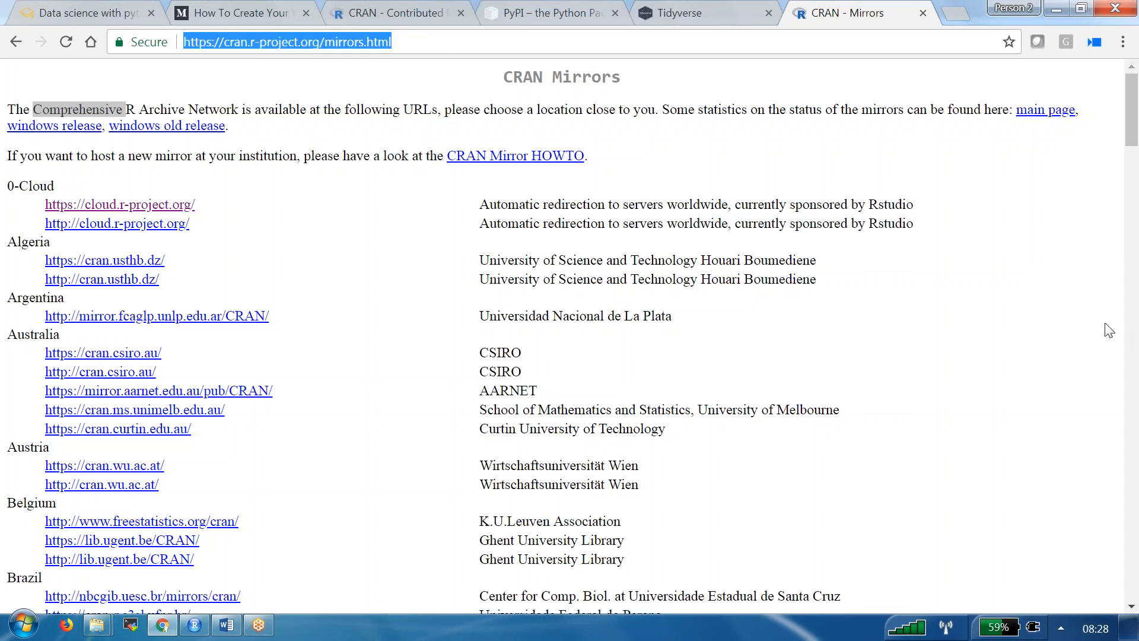
{"action": "left_click", "coordinate": [1120, 321]}
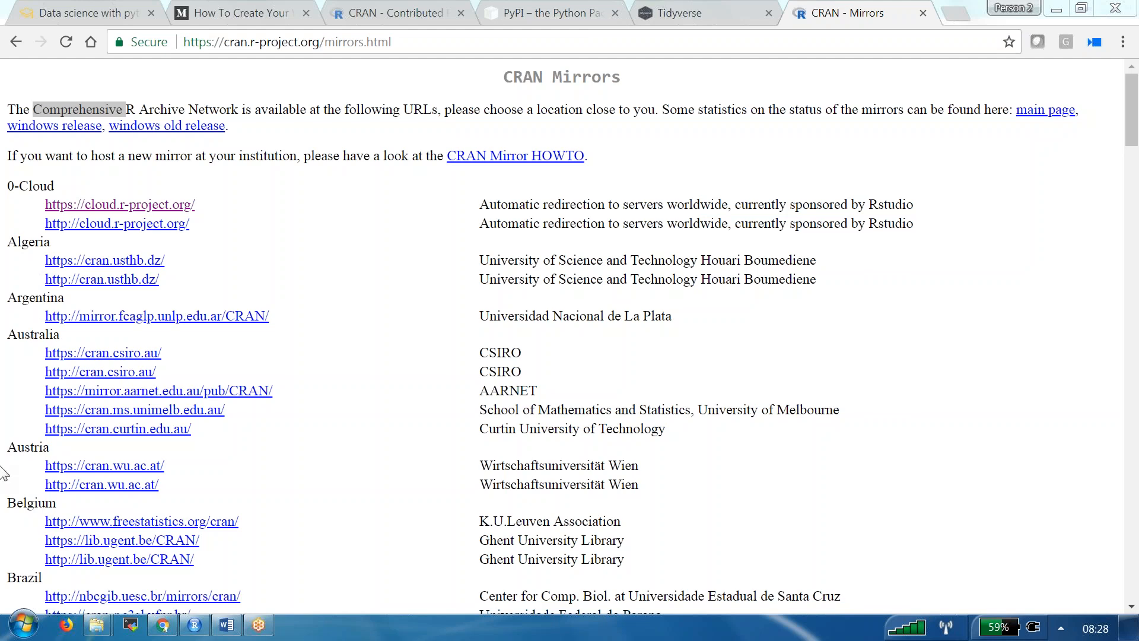
Examine the country list of CRAN mirrors, in particular the Indian Institute of Technology Madras entry under India
{"action": "scroll", "coordinate": [3, 473], "scroll_direction": "down", "scroll_amount": 10}
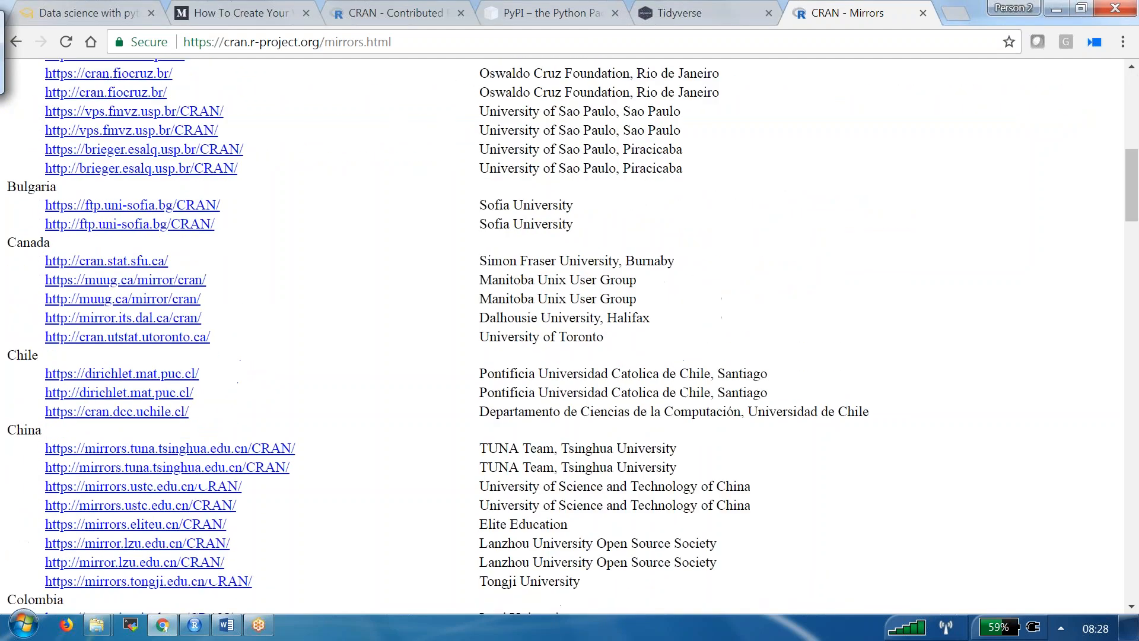
{"action": "scroll", "coordinate": [3, 472], "scroll_direction": "down", "scroll_amount": 10}
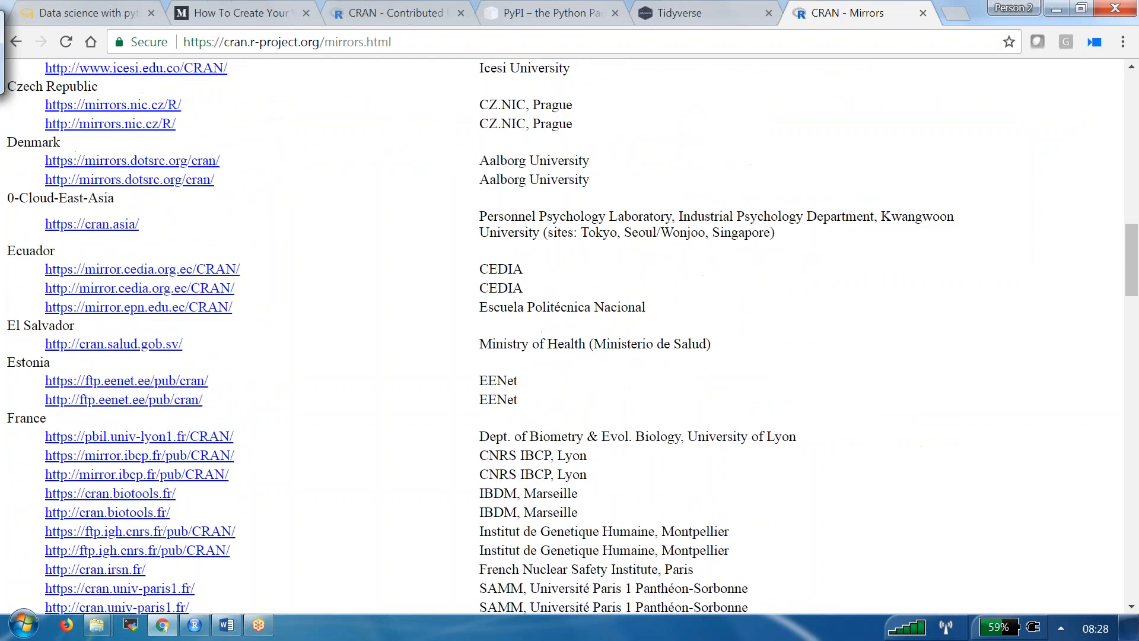
{"action": "scroll", "coordinate": [3, 473], "scroll_direction": "down", "scroll_amount": 7}
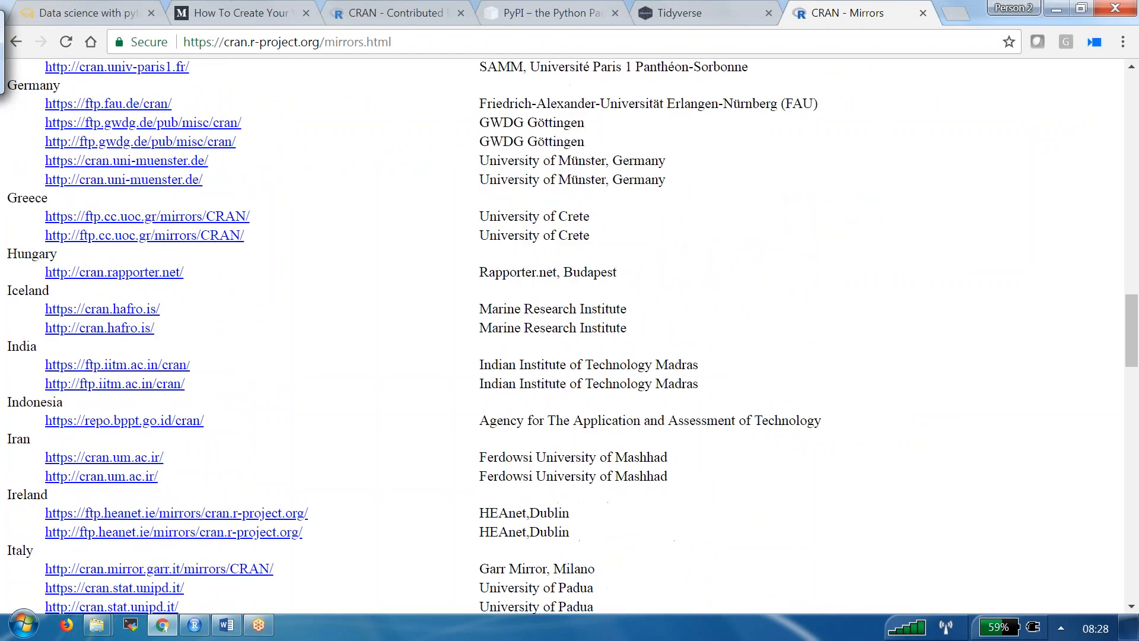
{"action": "double_click", "coordinate": [543, 364]}
{"action": "left_click", "coordinate": [673, 364]}
{"action": "double_click", "coordinate": [674, 365]}
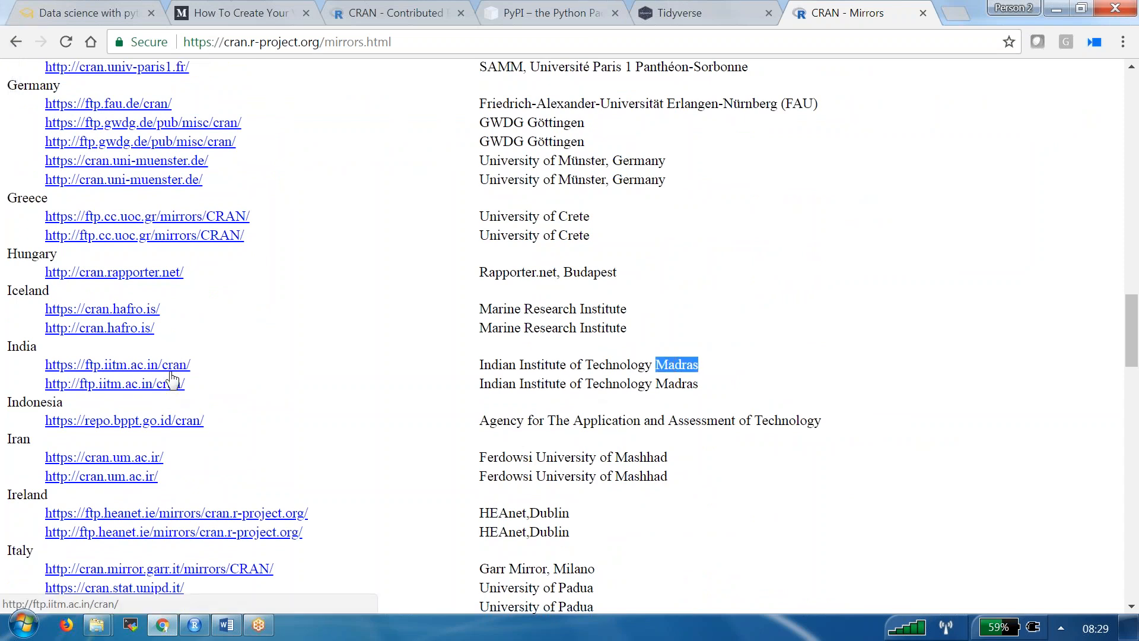
{"action": "scroll", "coordinate": [223, 471], "scroll_direction": "up", "scroll_amount": 20}
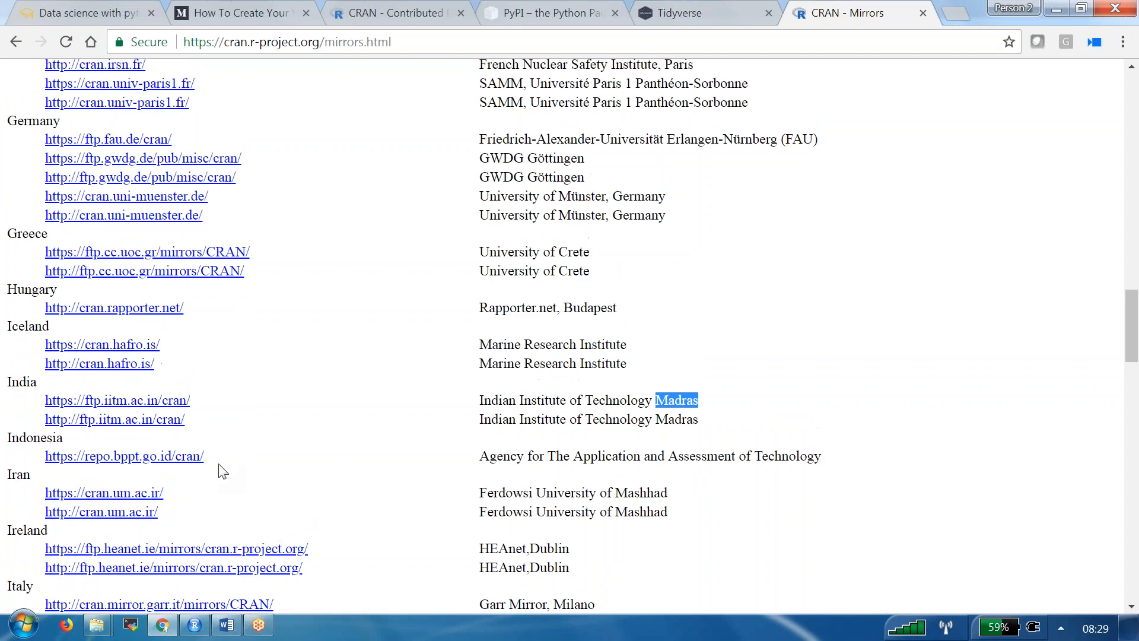
{"action": "scroll", "coordinate": [223, 472], "scroll_direction": "up", "scroll_amount": 5}
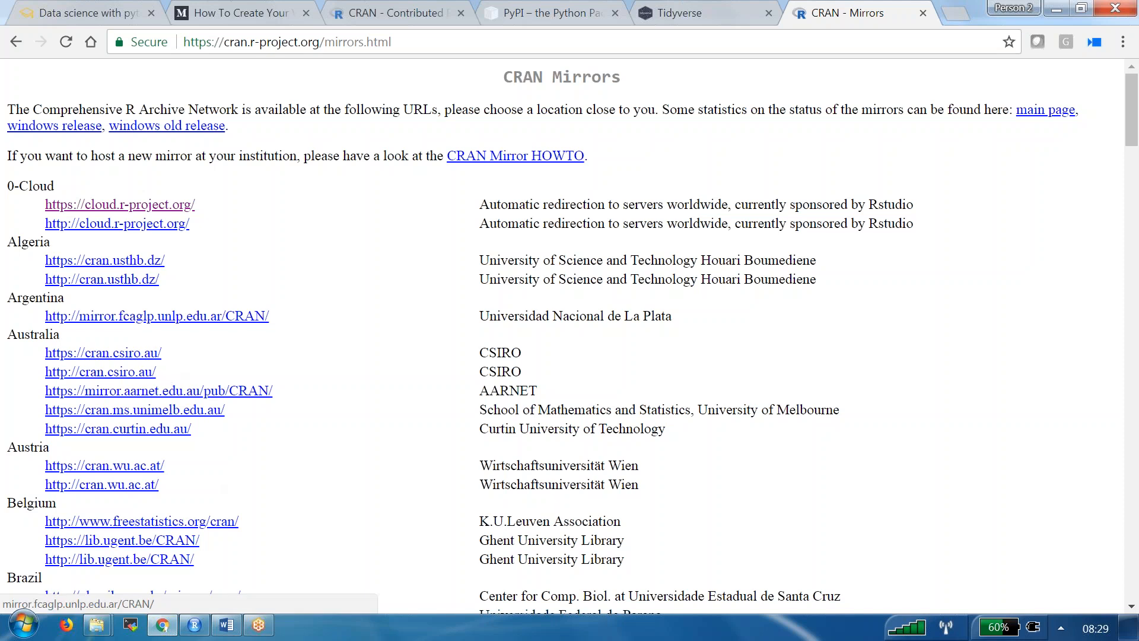
{"action": "double_click", "coordinate": [42, 189]}
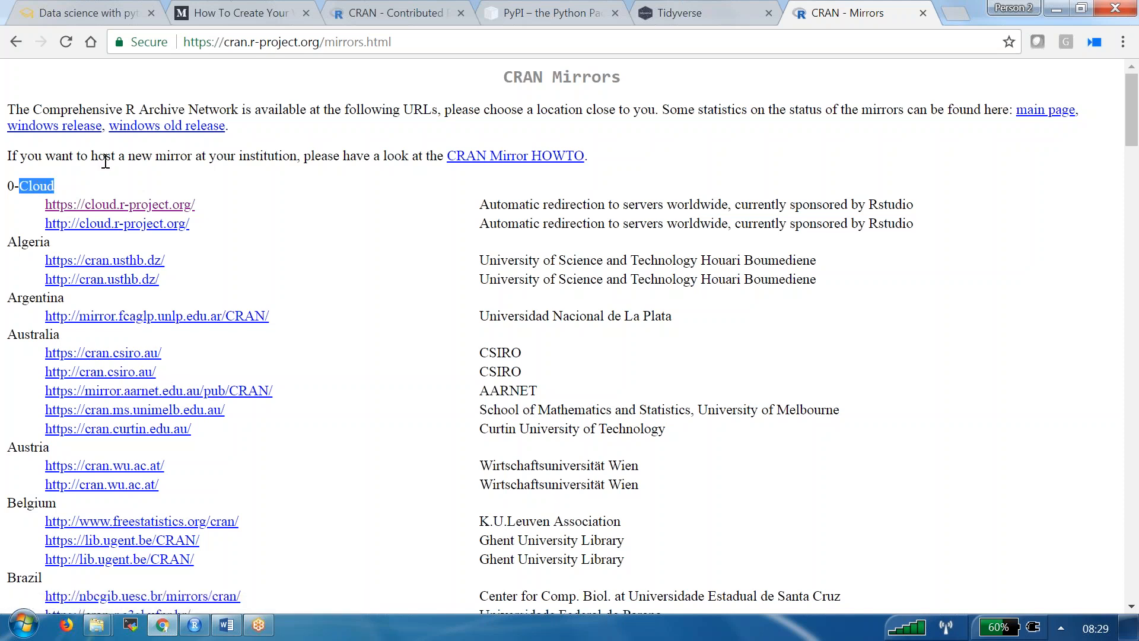
{"action": "left_click", "coordinate": [161, 208]}
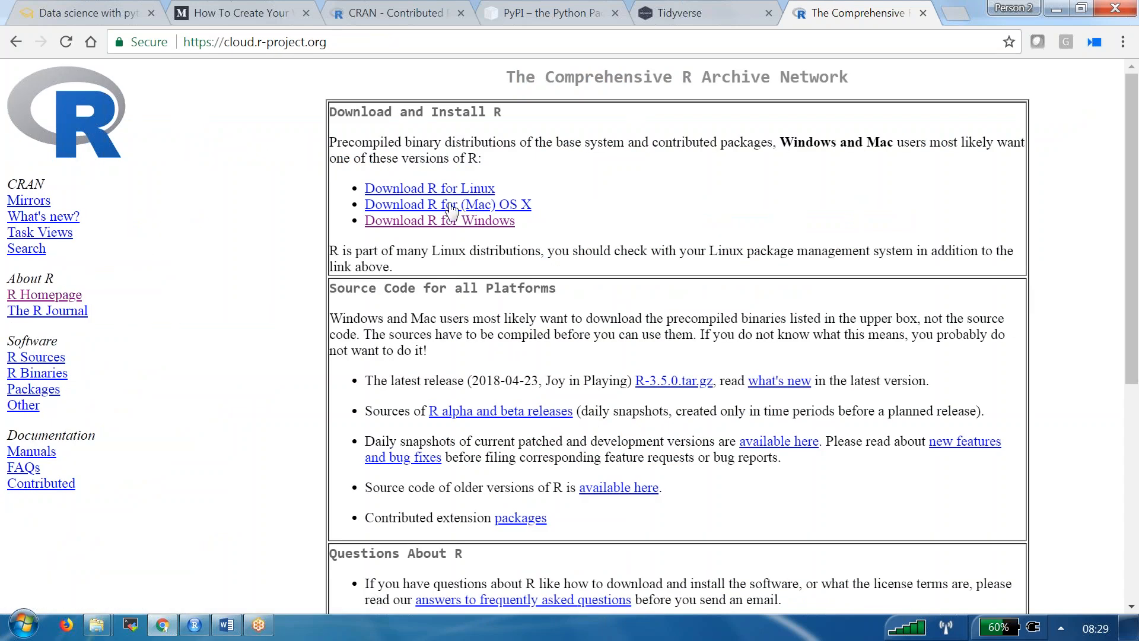
{"action": "double_click", "coordinate": [586, 80]}
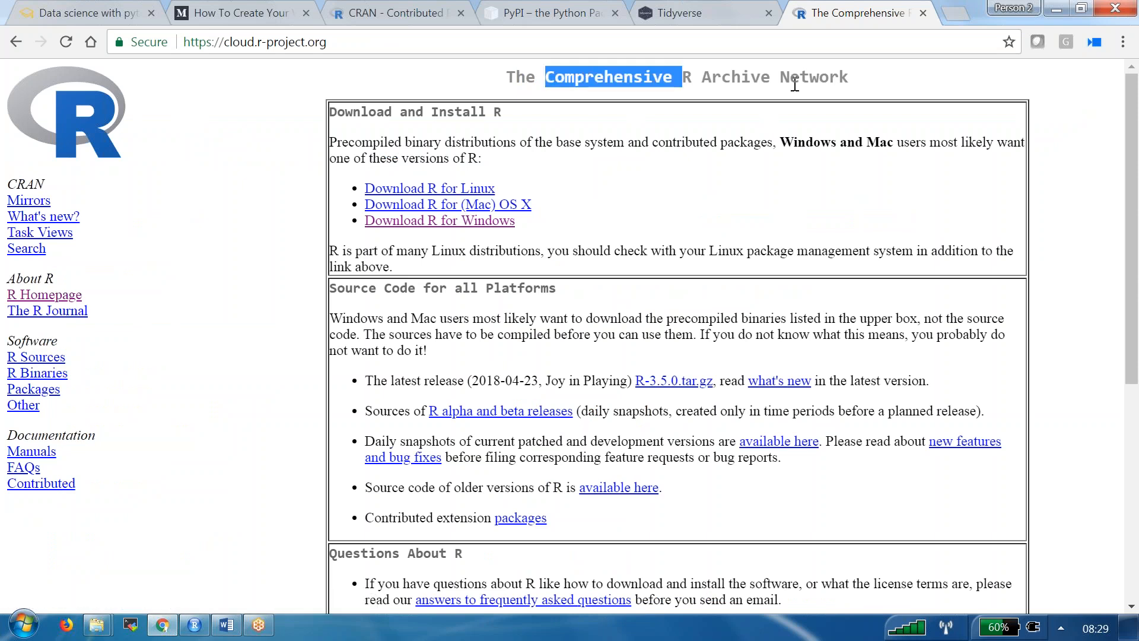
{"action": "double_click", "coordinate": [240, 41]}
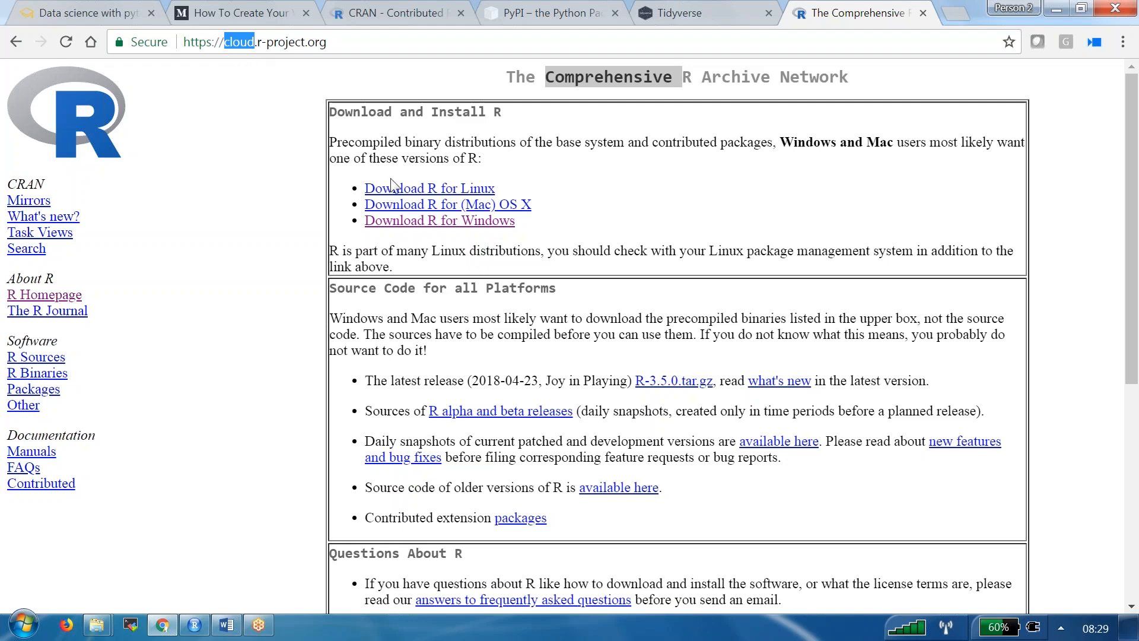
Go to the Windows base distribution for first-time installs and check the size and bit versions of the R 3.5.0 download
{"action": "left_click", "coordinate": [474, 223]}
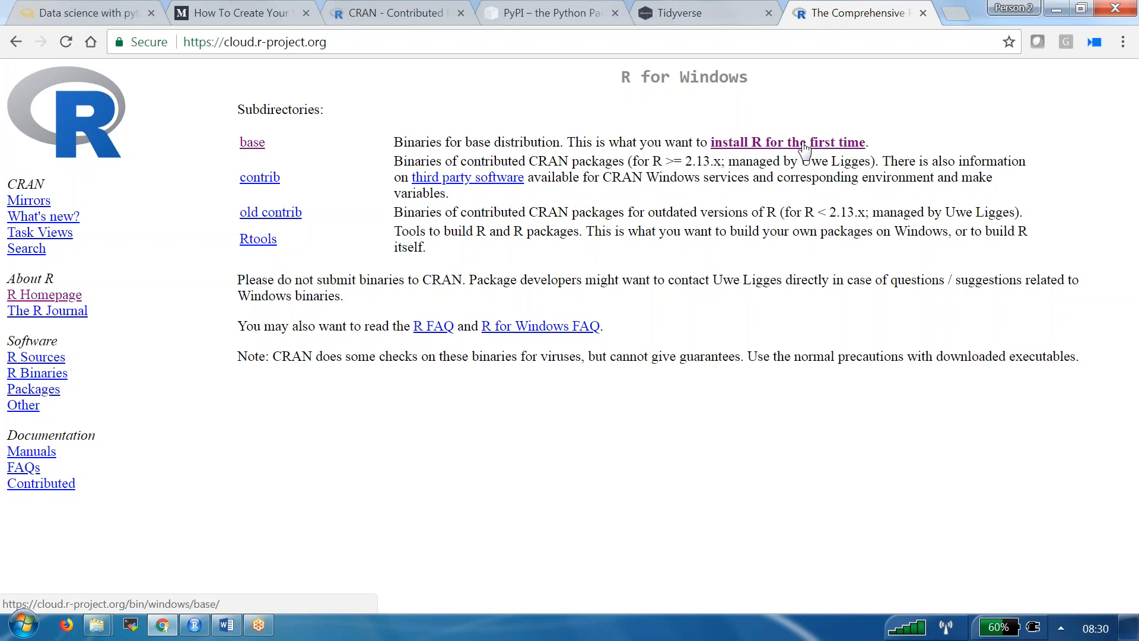
{"action": "left_click", "coordinate": [805, 146]}
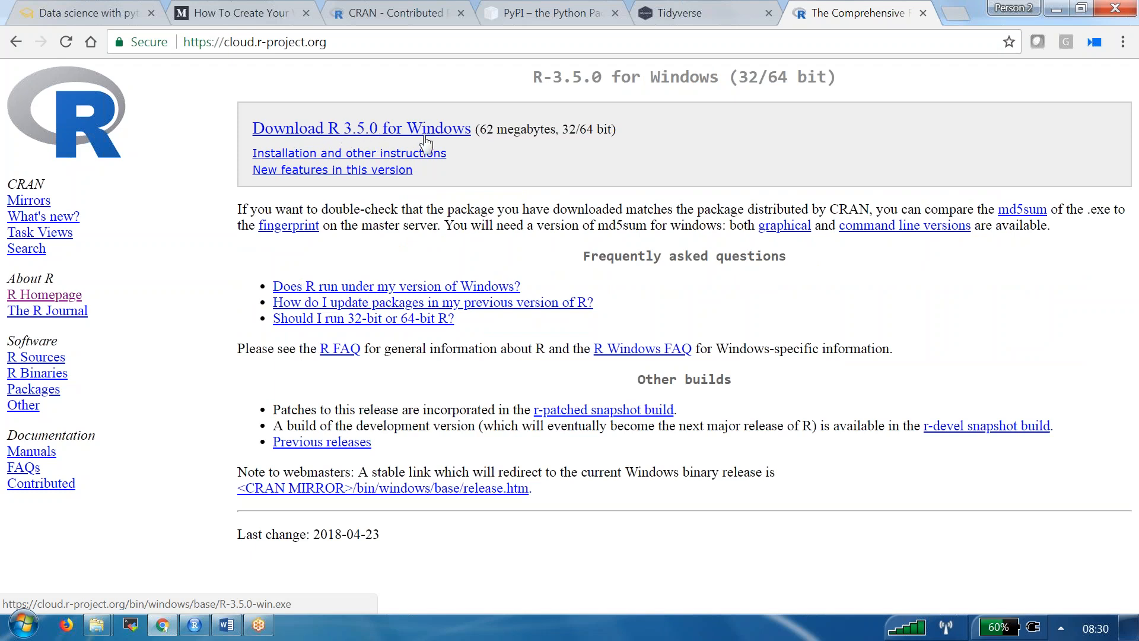
{"action": "double_click", "coordinate": [505, 130]}
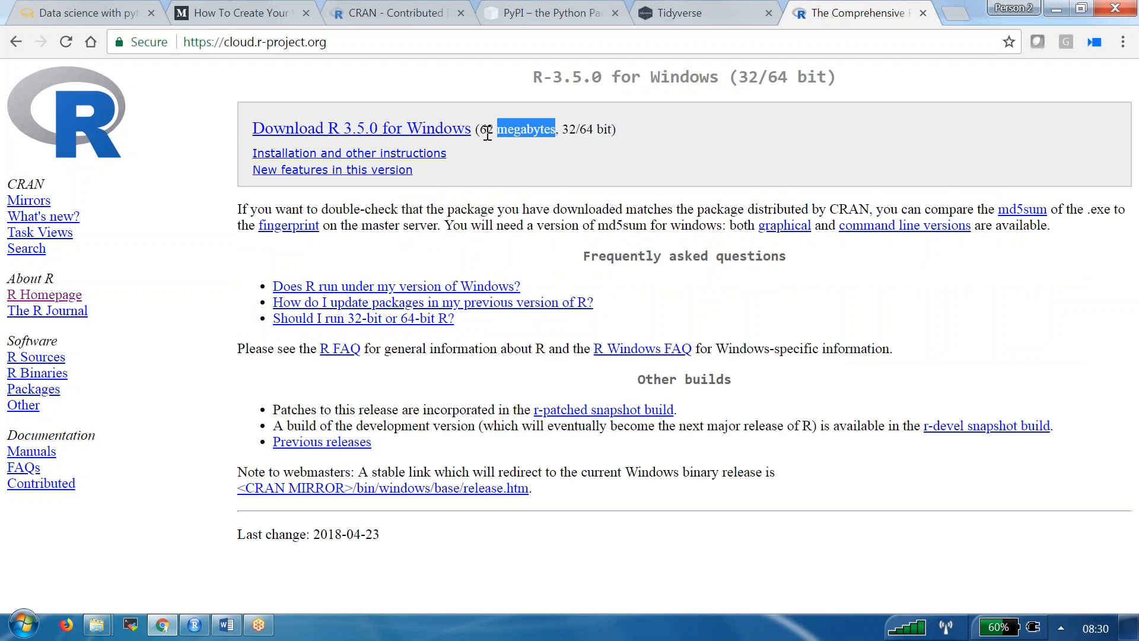
{"action": "double_click", "coordinate": [568, 130]}
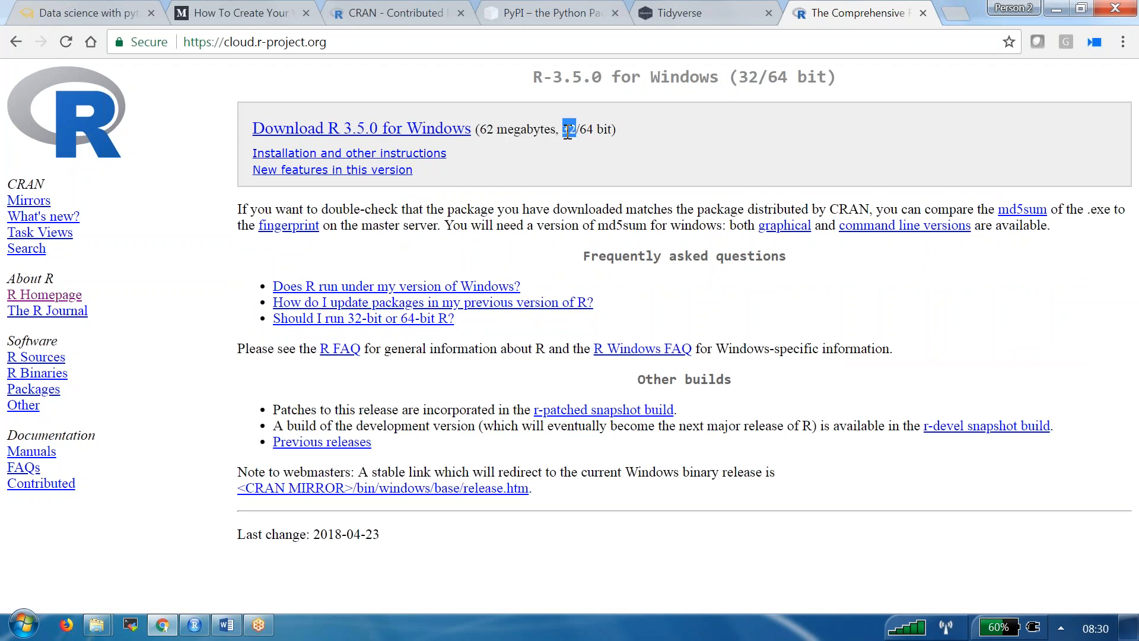
{"action": "double_click", "coordinate": [587, 129]}
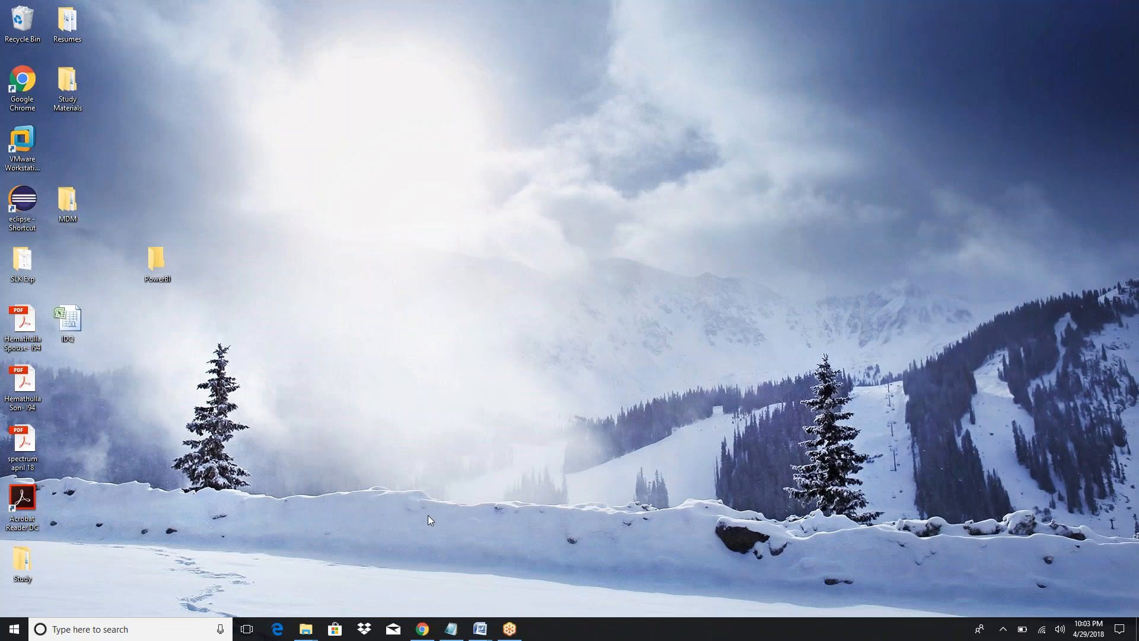
Switch to File Explorer, go to the Downloads folder and launch the R-3.5.0-win installer
{"action": "key", "text": "super+e"}
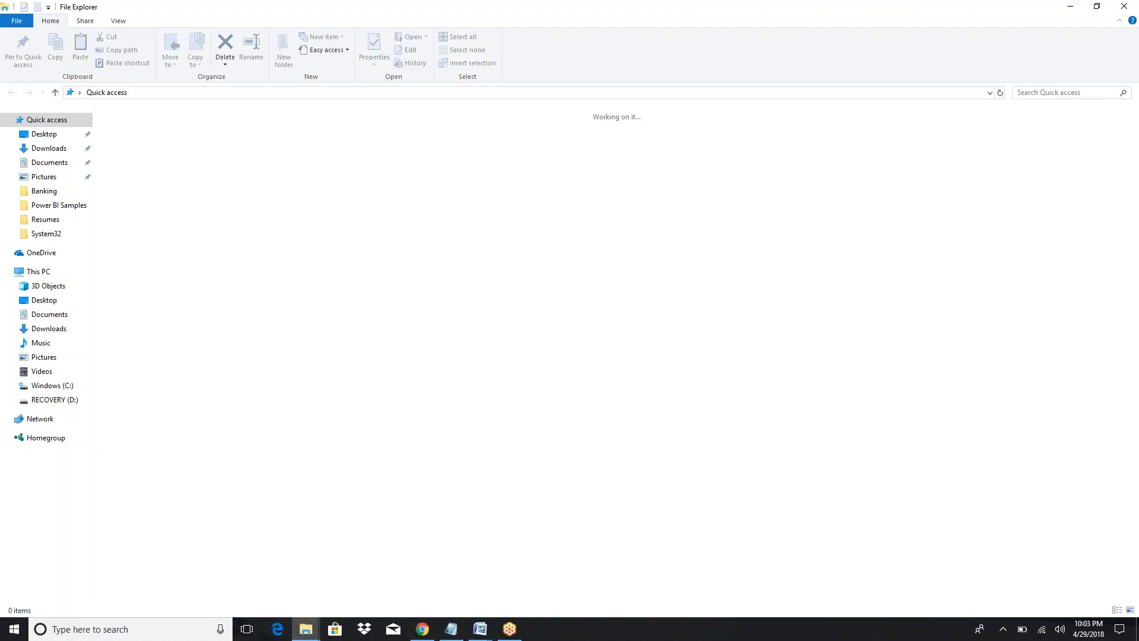
{"action": "left_click", "coordinate": [58, 149]}
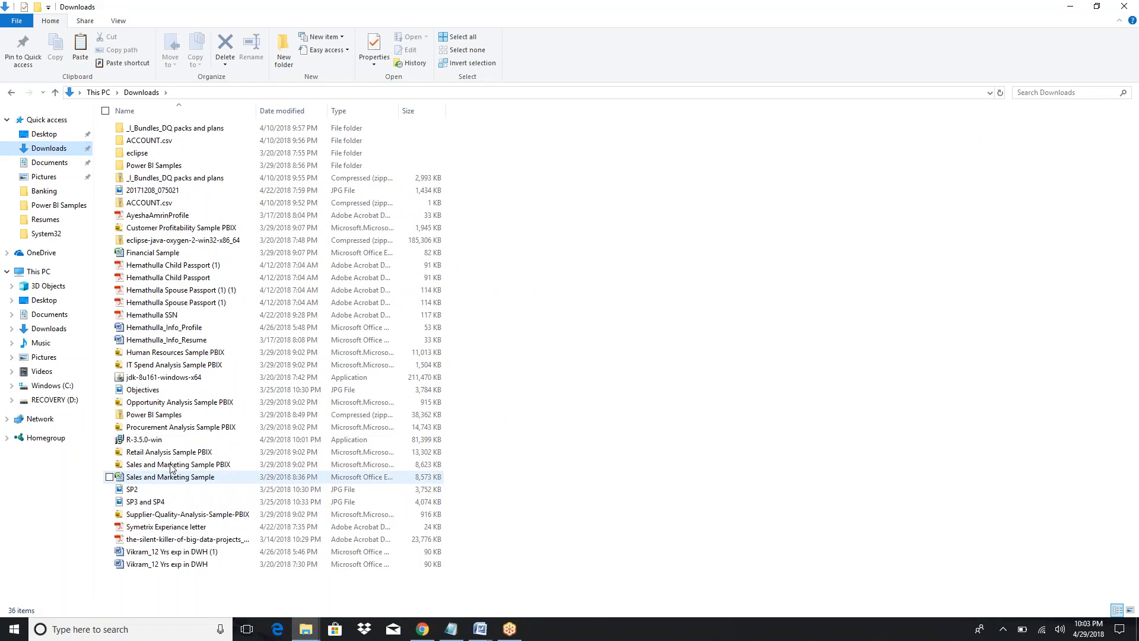
{"action": "left_click", "coordinate": [157, 442]}
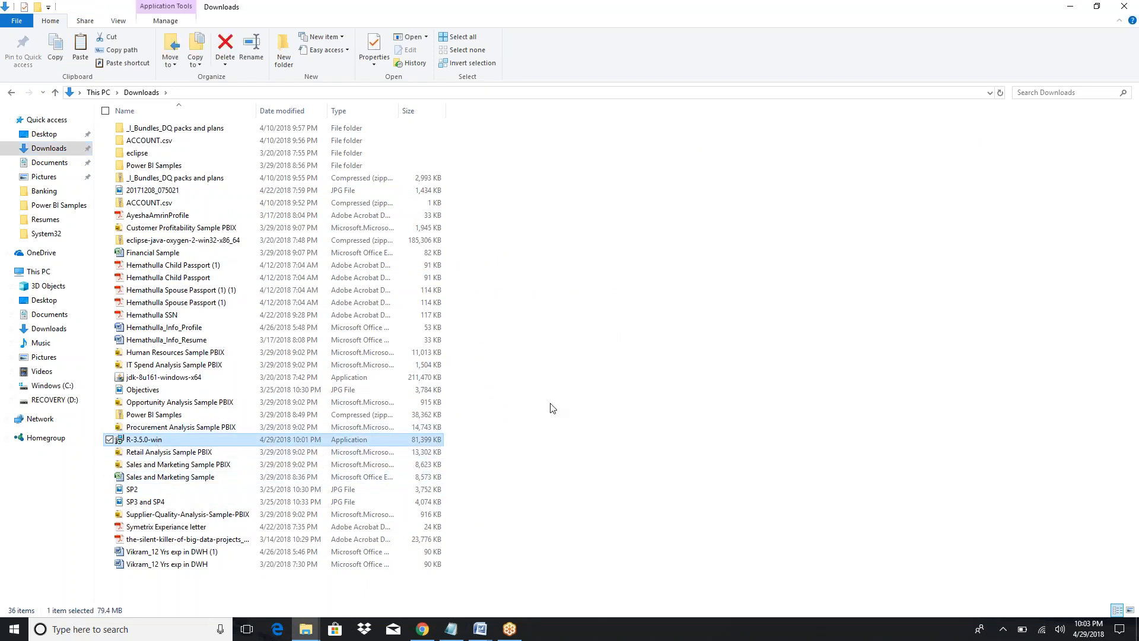
{"action": "double_click", "coordinate": [160, 442]}
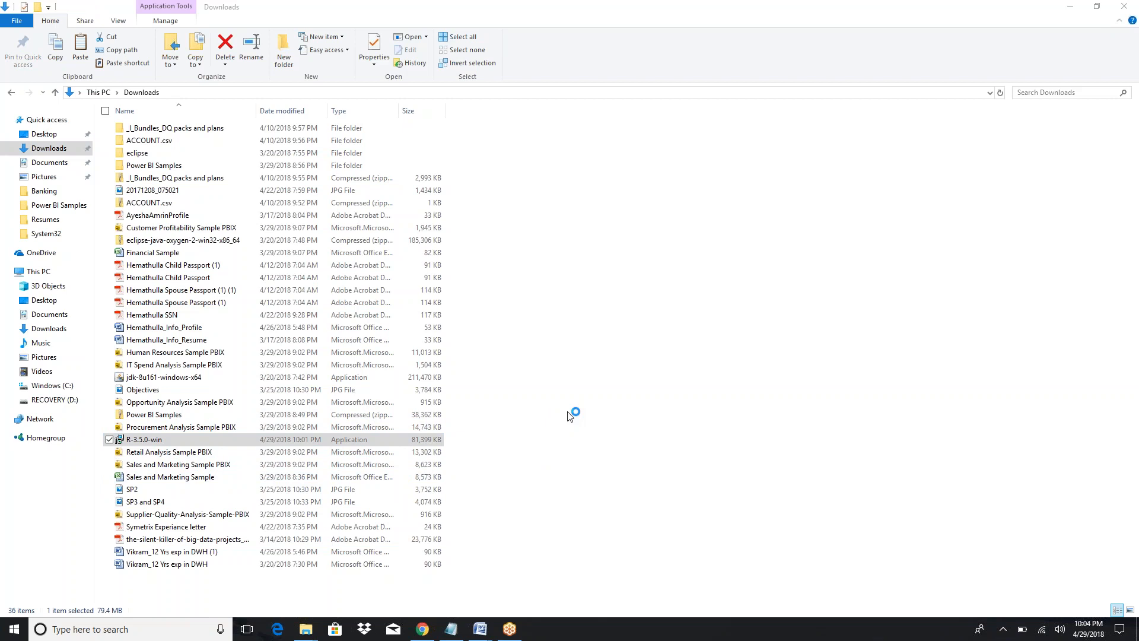
Minimize File Explorer, start the R 3.5.0 setup in English and continue past the GNU General Public License information
{"action": "left_click", "coordinate": [573, 345]}
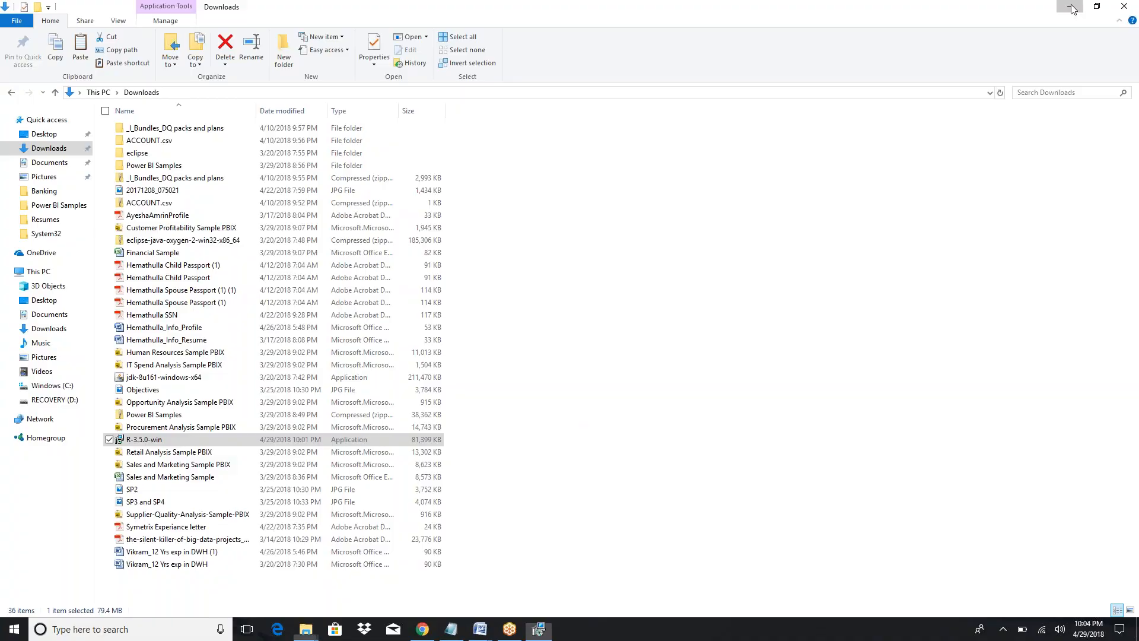
{"action": "left_click", "coordinate": [1072, 8]}
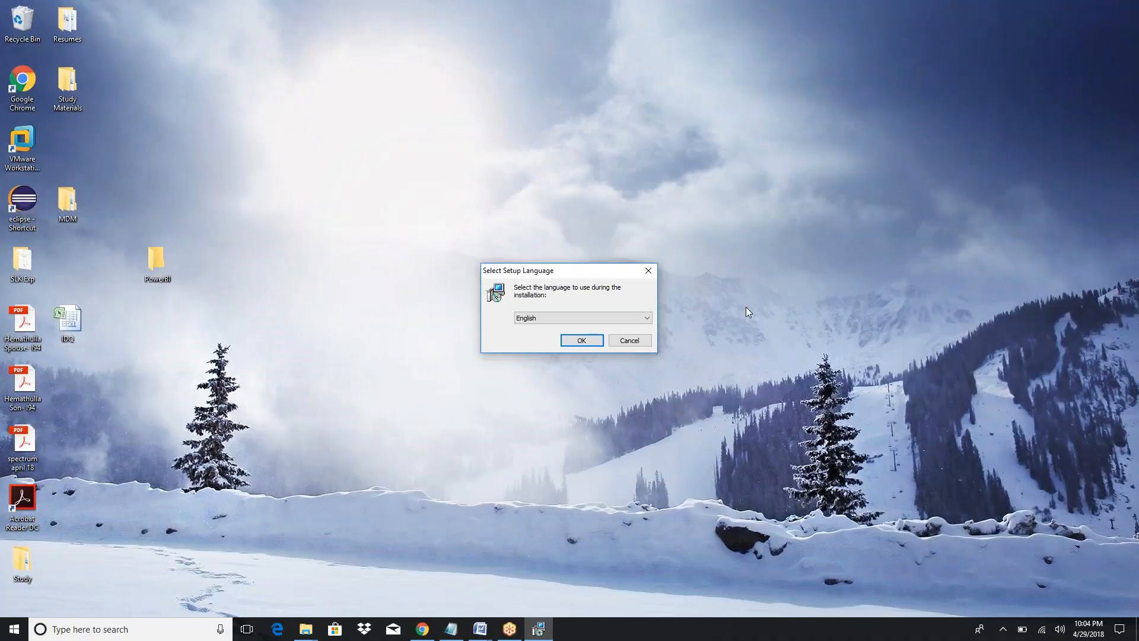
{"action": "left_click", "coordinate": [581, 341]}
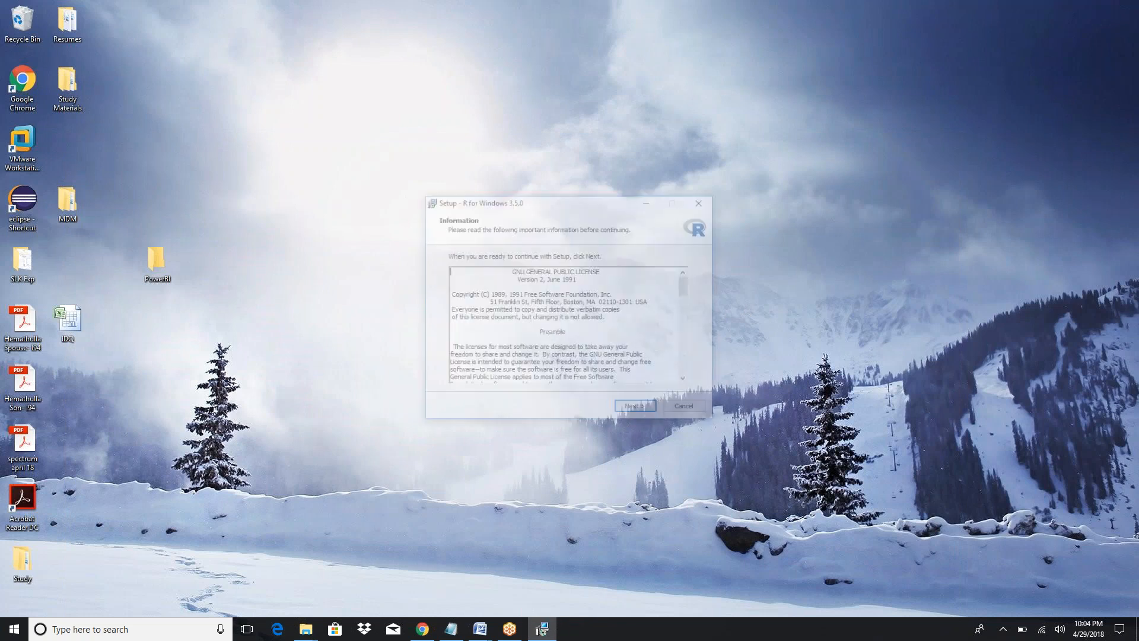
{"action": "left_click", "coordinate": [650, 409]}
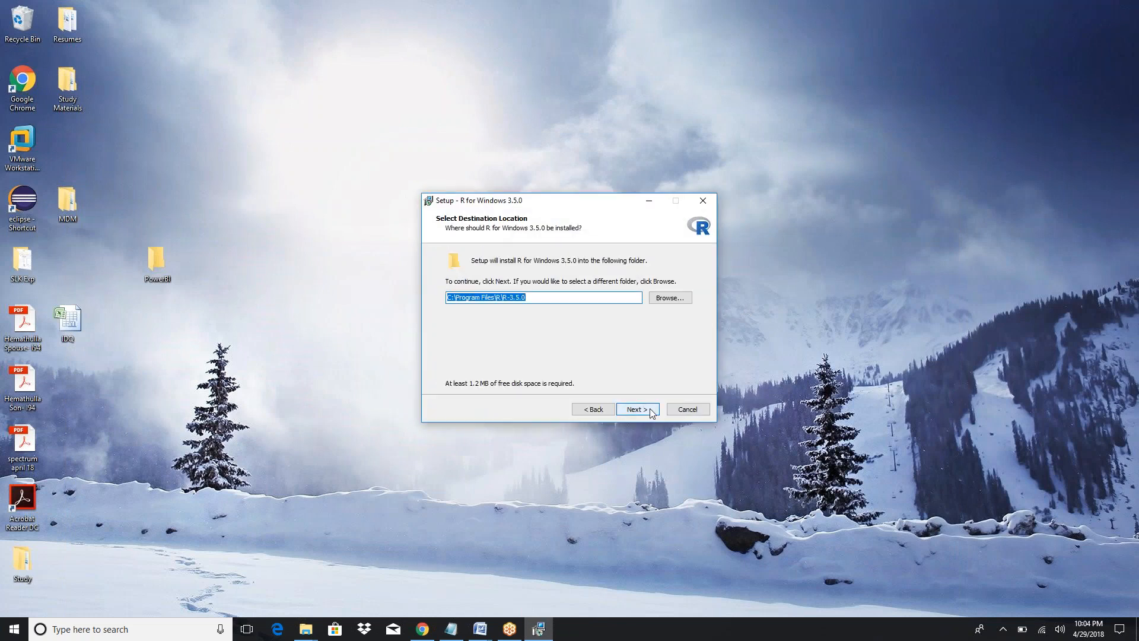
Keep C:\Program Files\R\R-3.5.0 as the destination folder and exclude the 32-bit Files from the installed components
{"action": "left_click", "coordinate": [650, 410]}
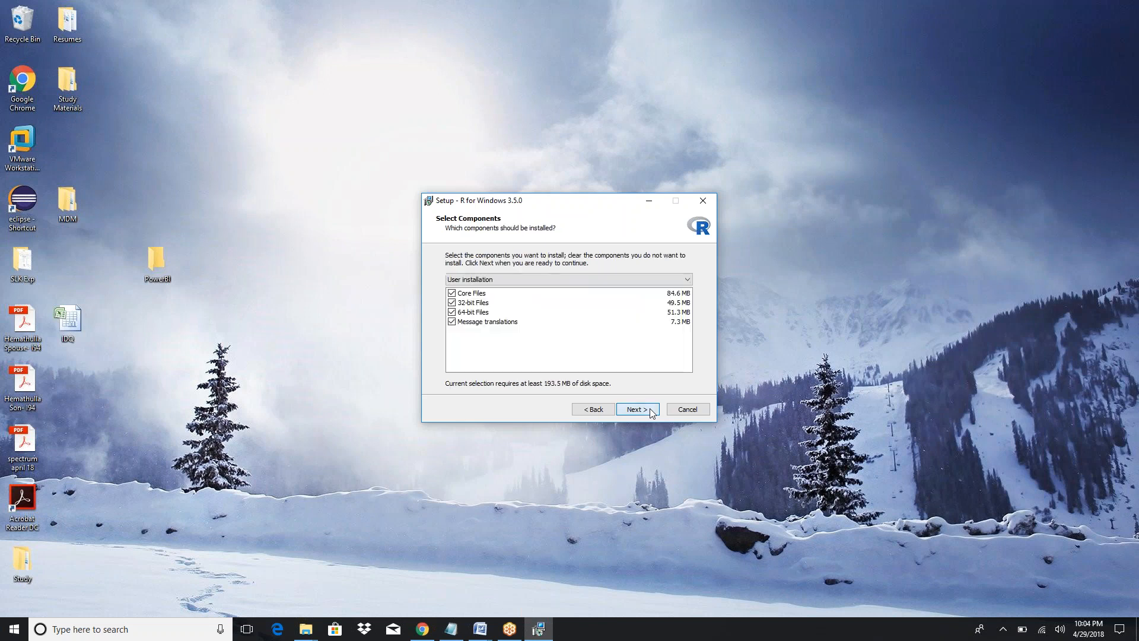
{"action": "left_click", "coordinate": [451, 302]}
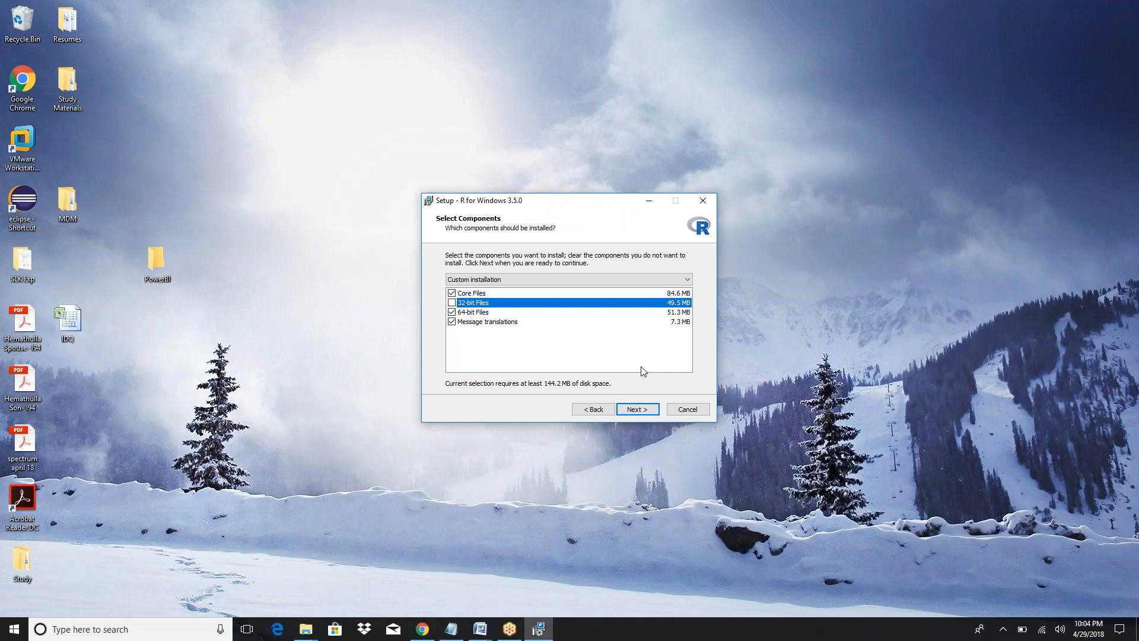
{"action": "left_click", "coordinate": [642, 409]}
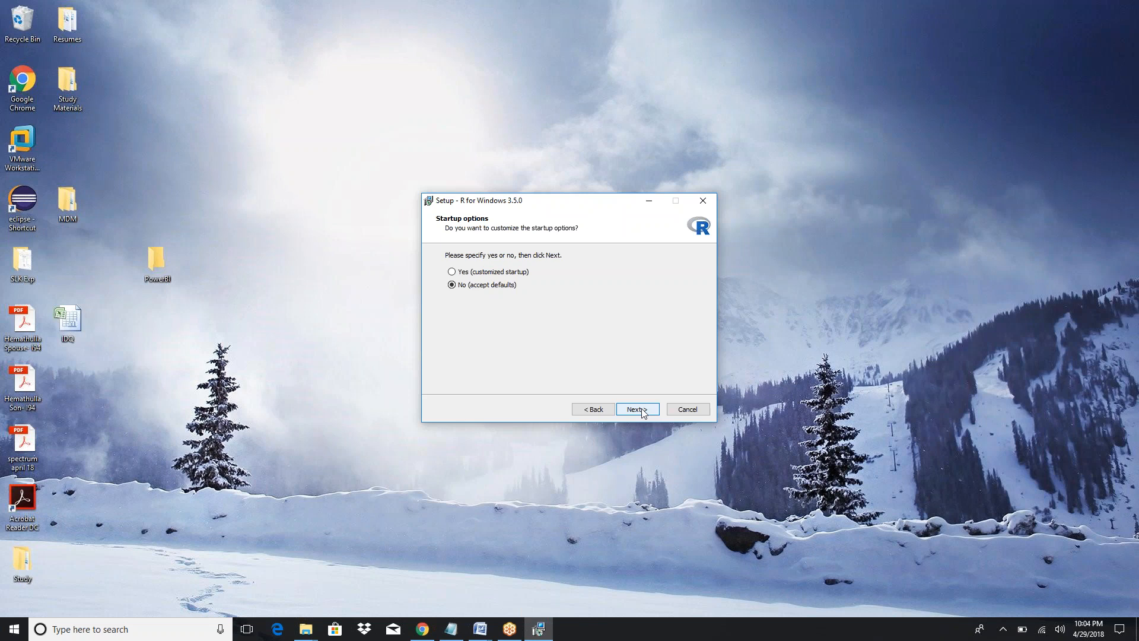
Accept the default startup options, Start Menu folder R and additional tasks, and complete the R 3.5.0 installation
{"action": "left_click", "coordinate": [642, 410]}
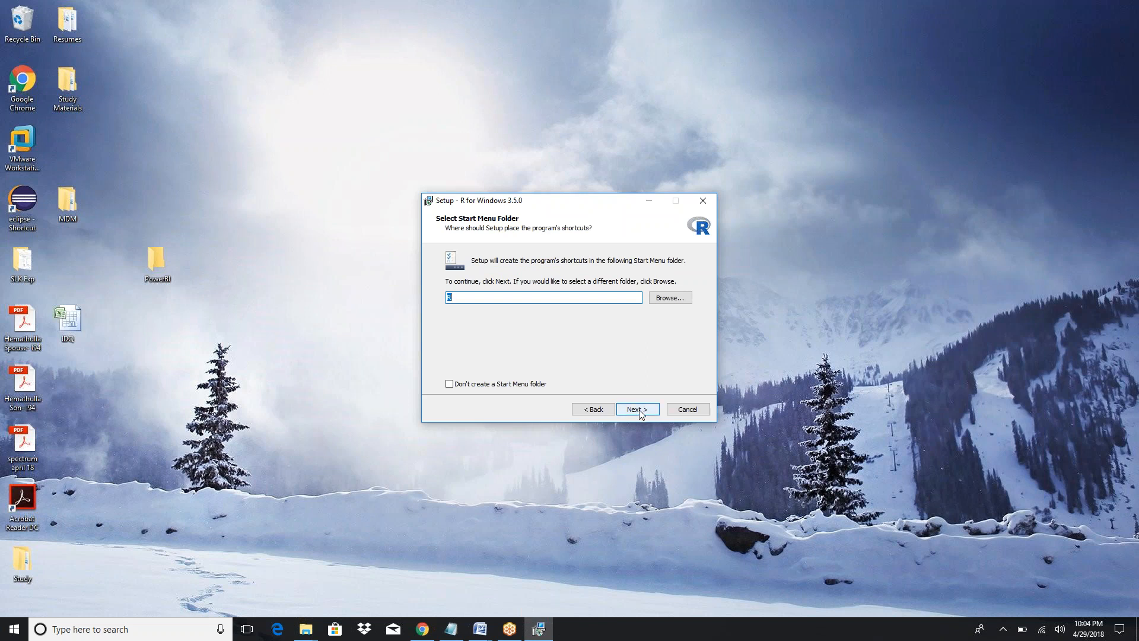
{"action": "left_click", "coordinate": [642, 414]}
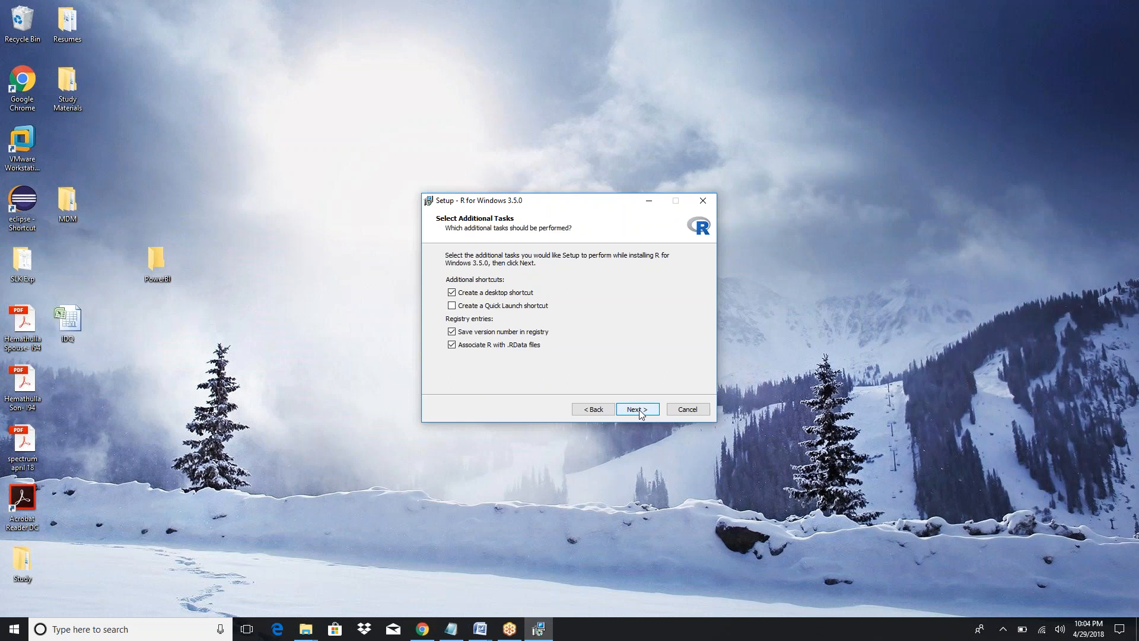
{"action": "left_click", "coordinate": [642, 414]}
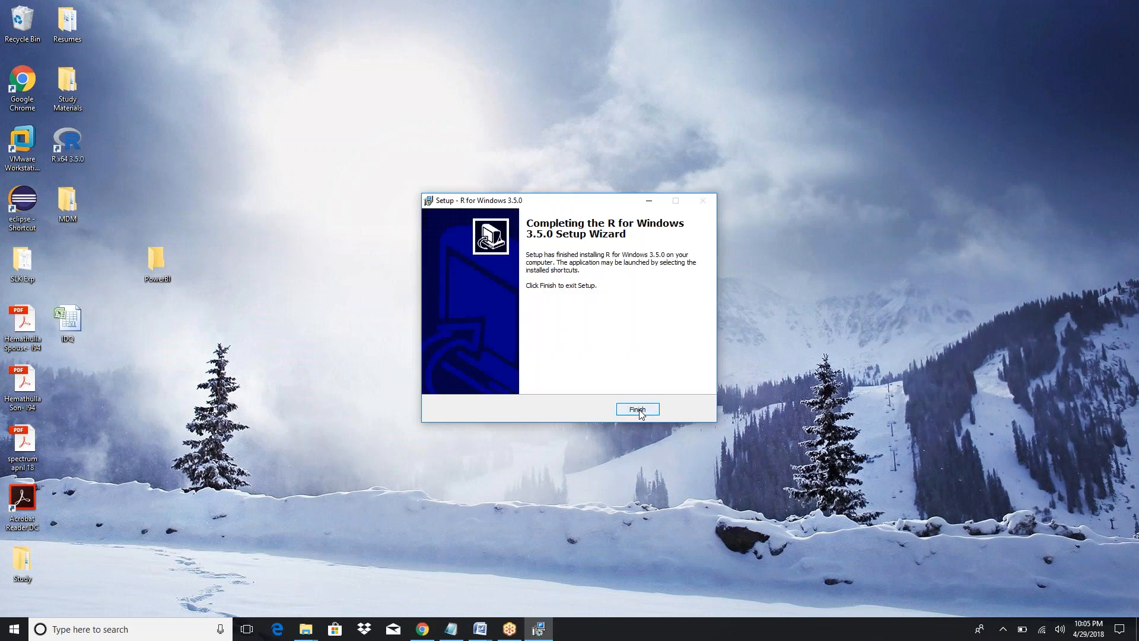
{"action": "left_click", "coordinate": [637, 409]}
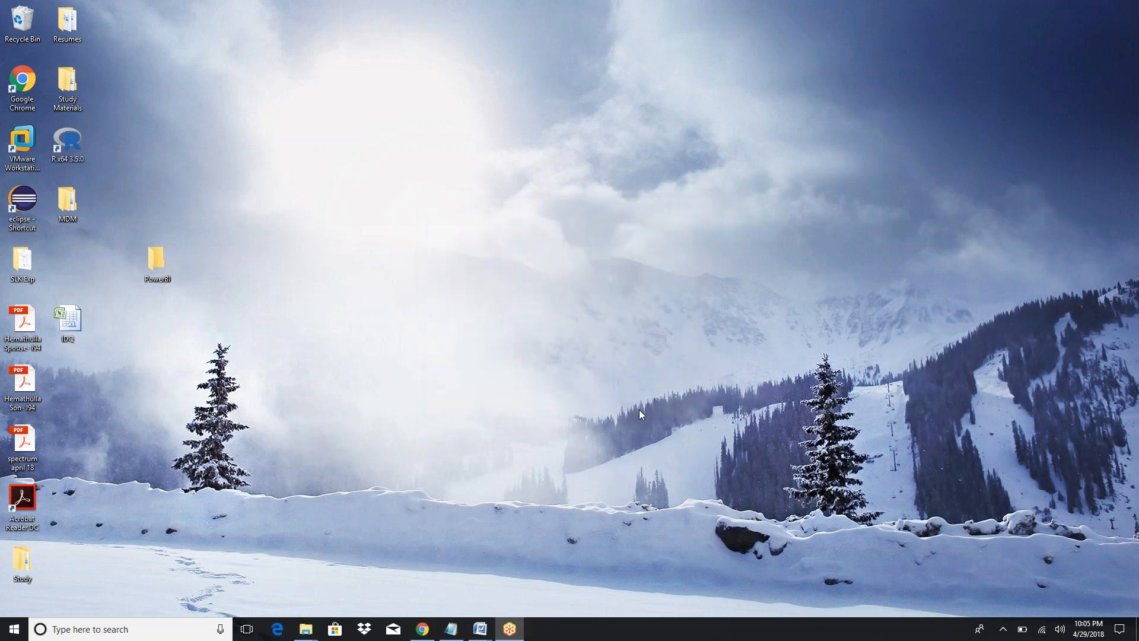
Launch R x64 3.5.0 from its desktop shortcut and maximize the R Console window
{"action": "double_click", "coordinate": [67, 144]}
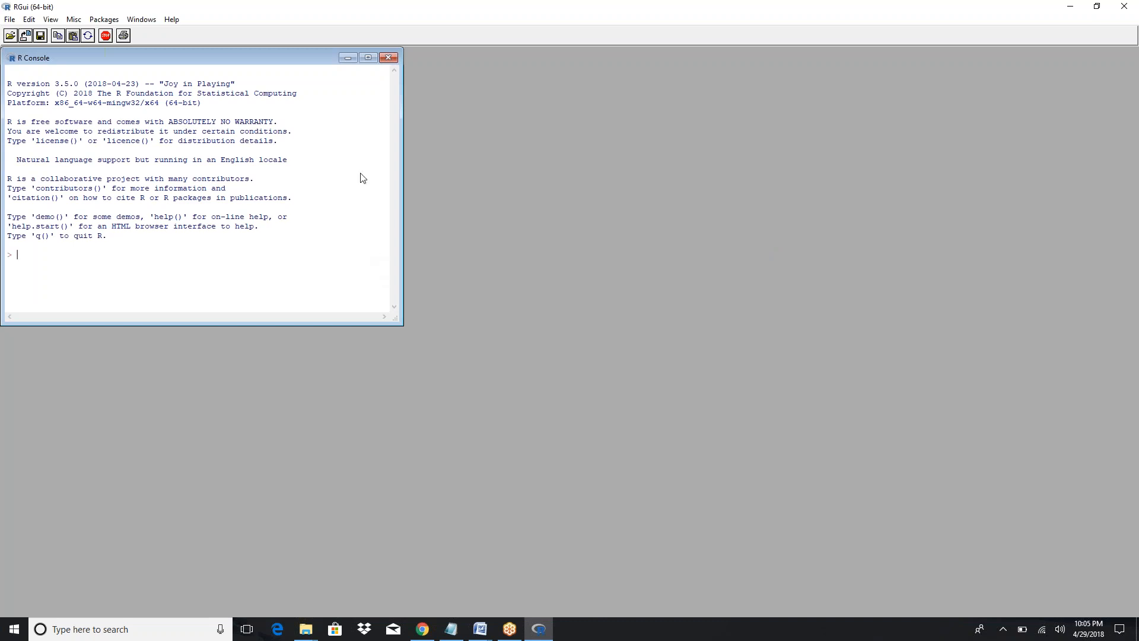
{"action": "left_click", "coordinate": [368, 57]}
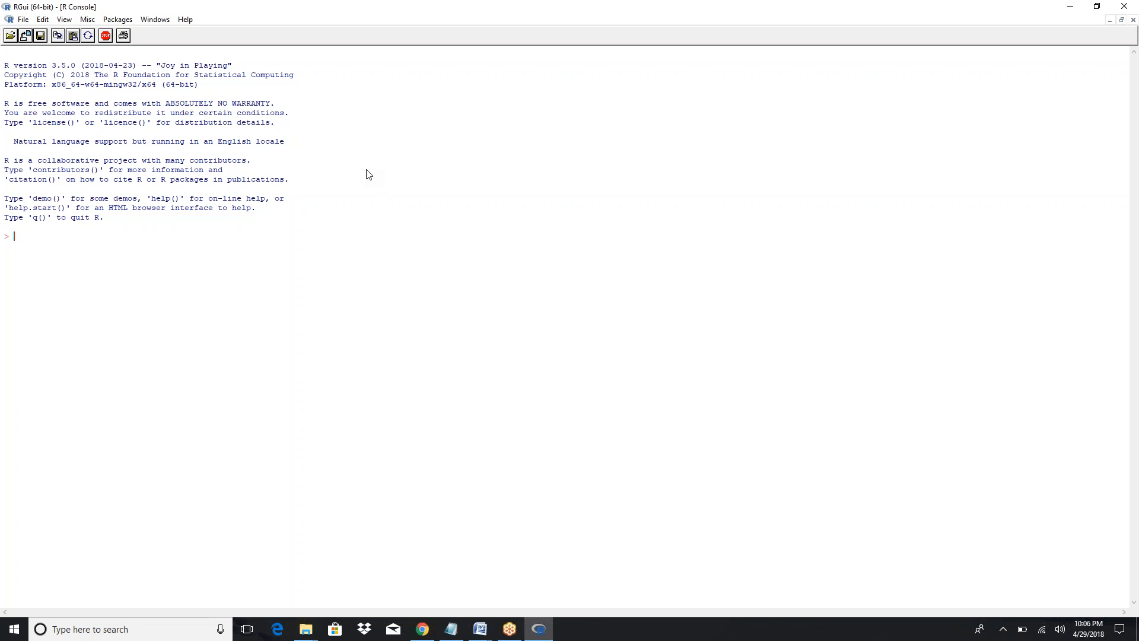
Evaluate 1+2, 10*20 and 10^2 one after another in the R Console
{"action": "type", "text": "1+2"}
{"action": "key", "text": "Return"}
{"action": "type", "text": "10*20"}
{"action": "key", "text": "Return"}
{"action": "type", "text": "^"}
{"action": "key", "text": "BackSpace"}
{"action": "type", "text": "10^2"}
{"action": "key", "text": "Return"}
Compute the square root of 4 in the R Console with sqrt (4)
{"action": "type", "text": "sqrt"}
{"action": "type", "text": " ("}
{"action": "type", "text": "2"}
{"action": "key", "text": "BackSpace"}
{"action": "type", "text": "4)"}
{"action": "key", "text": "Return"}
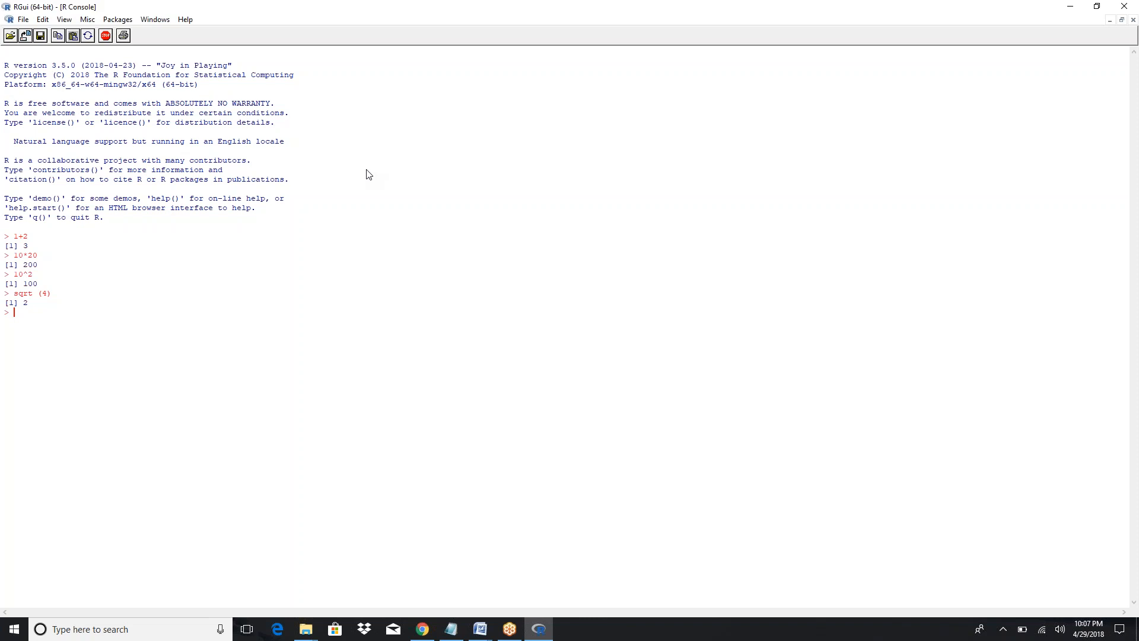
Create a new R script and tile the editor and console windows vertically
{"action": "left_click", "coordinate": [27, 20]}
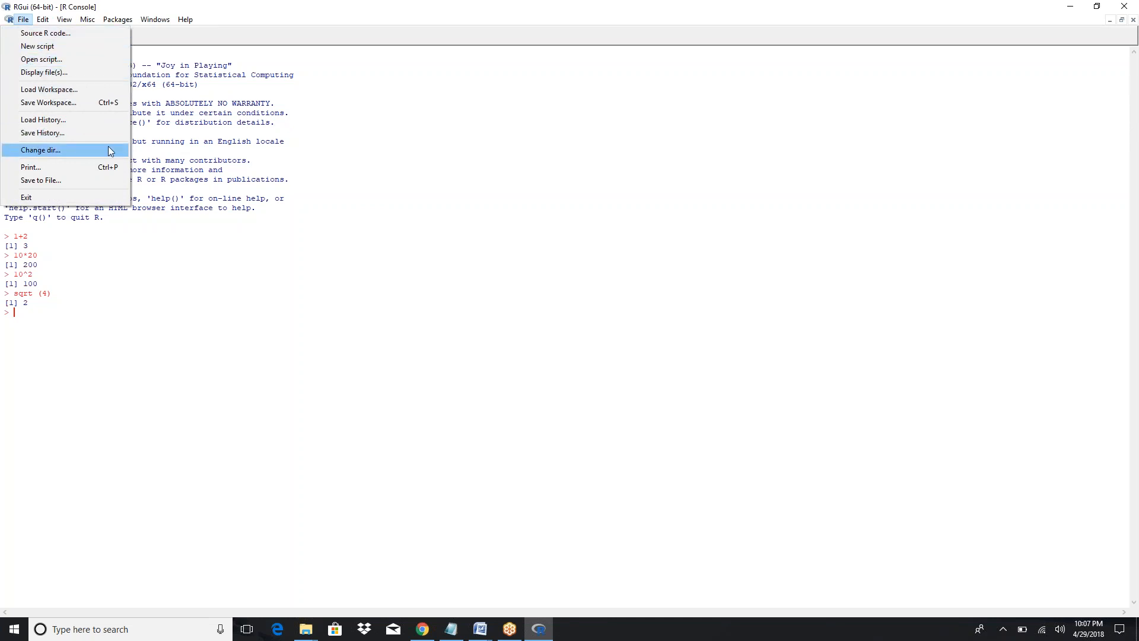
{"action": "left_click", "coordinate": [51, 46]}
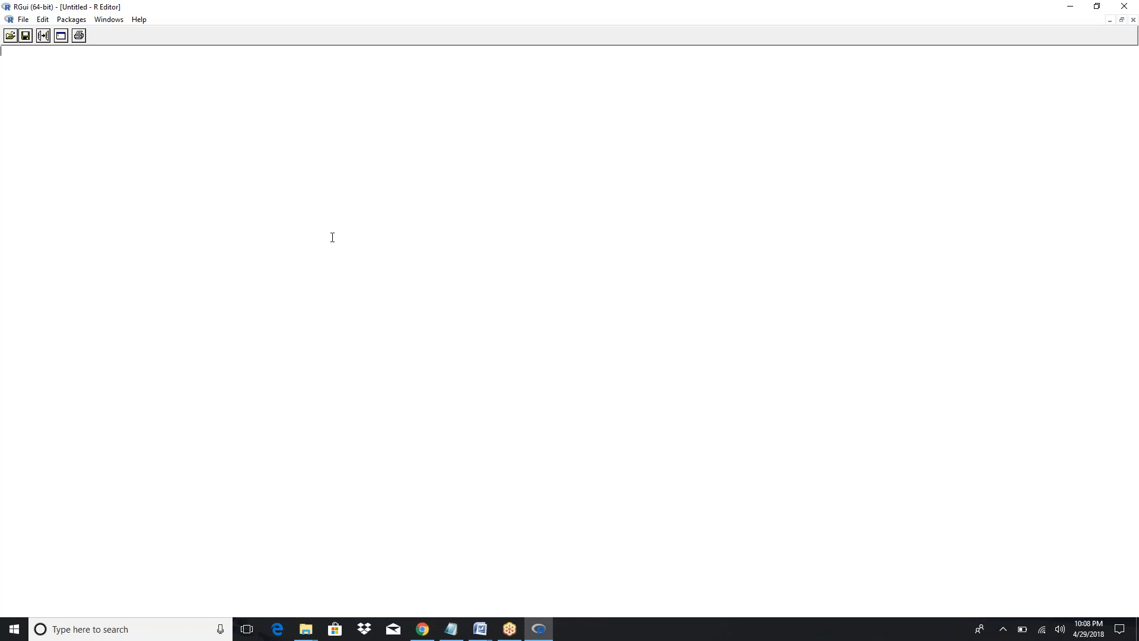
{"action": "left_click", "coordinate": [116, 23]}
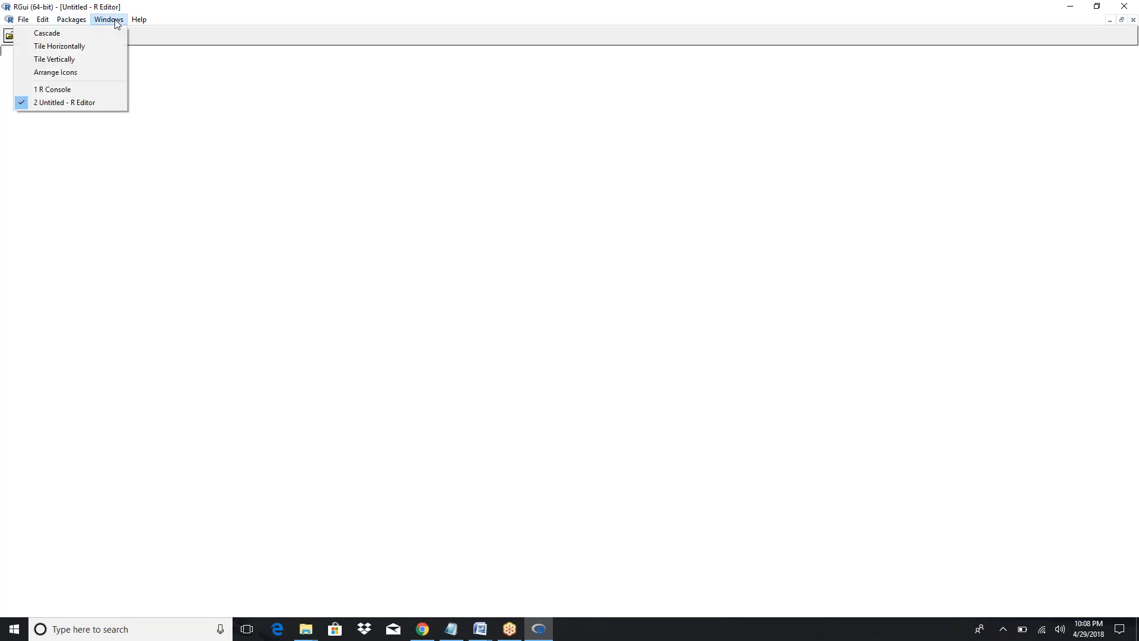
{"action": "left_click", "coordinate": [105, 58]}
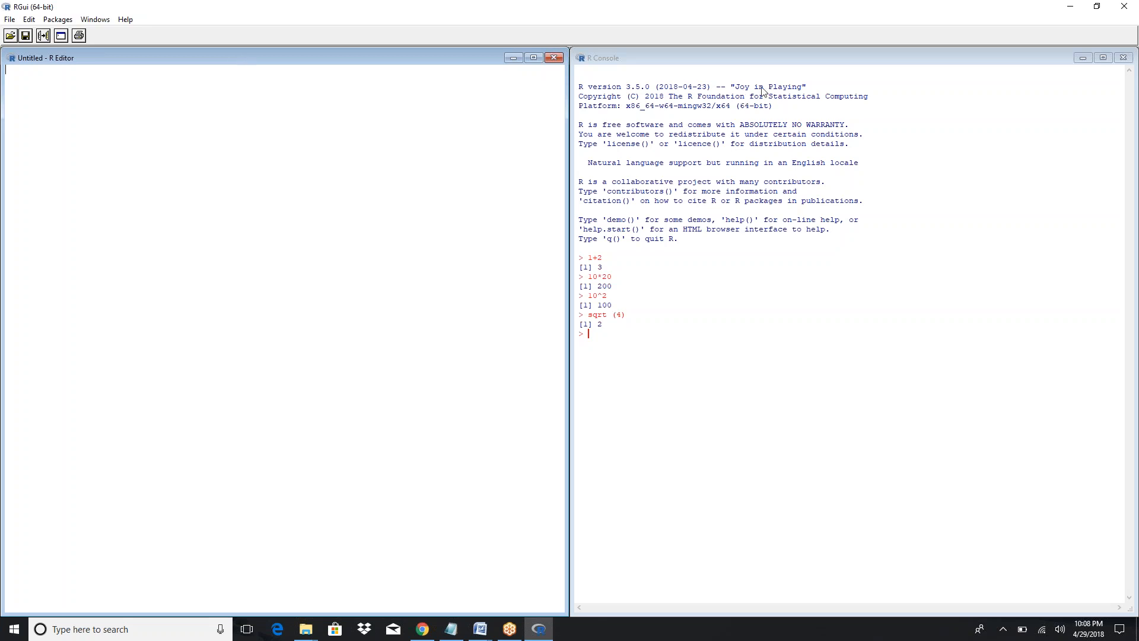
Make the R Console the active window and tile vertically again so the console comes before the script editor
{"action": "left_click", "coordinate": [758, 61]}
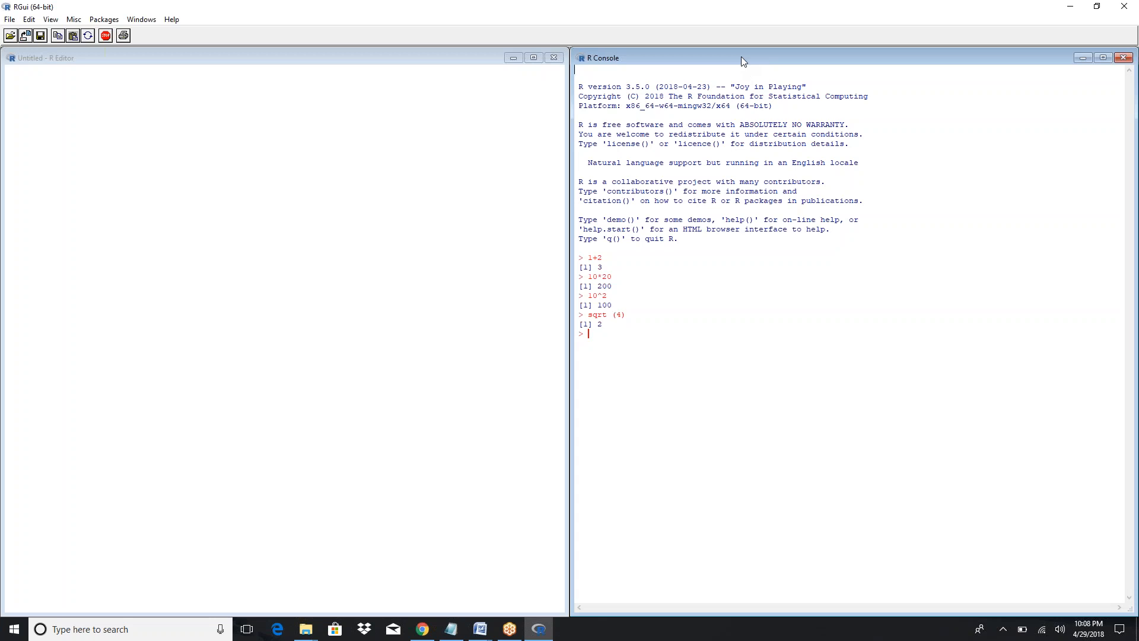
{"action": "left_click", "coordinate": [152, 22]}
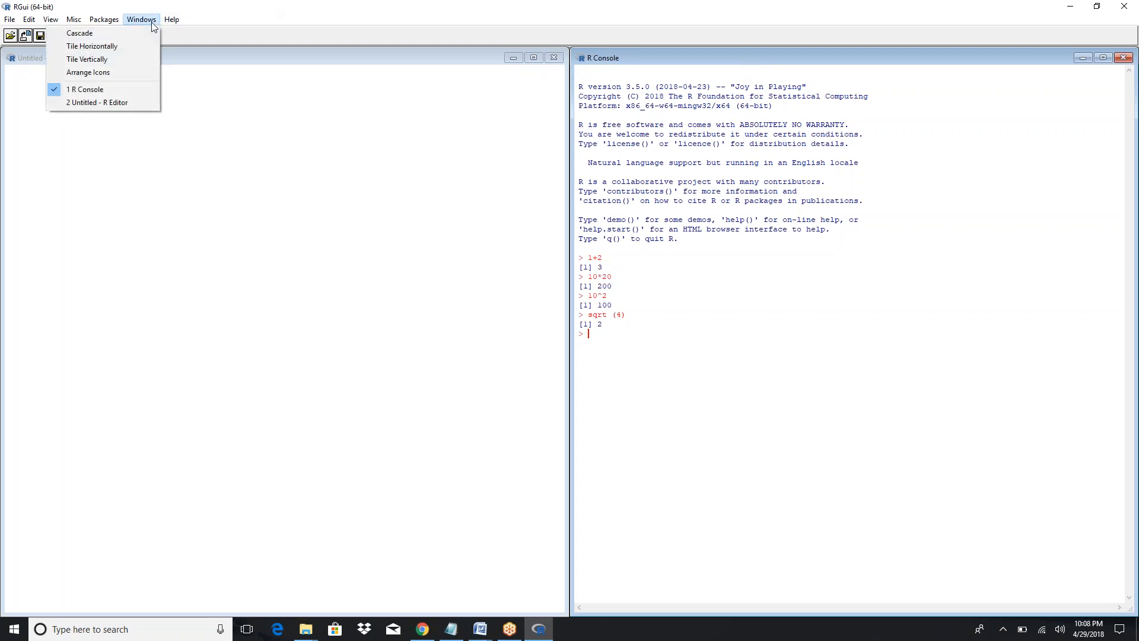
{"action": "left_click", "coordinate": [120, 58]}
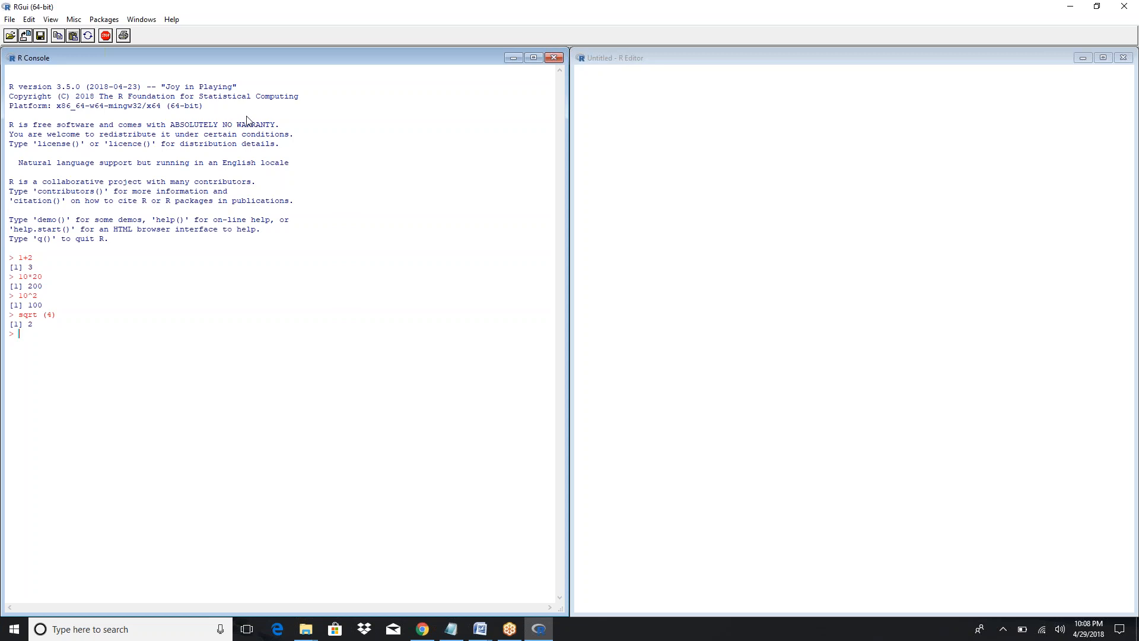
Write the lines 1+2, 10*2, 10^2, 10-2 and sqrt(4) in the untitled script
{"action": "left_click", "coordinate": [670, 239]}
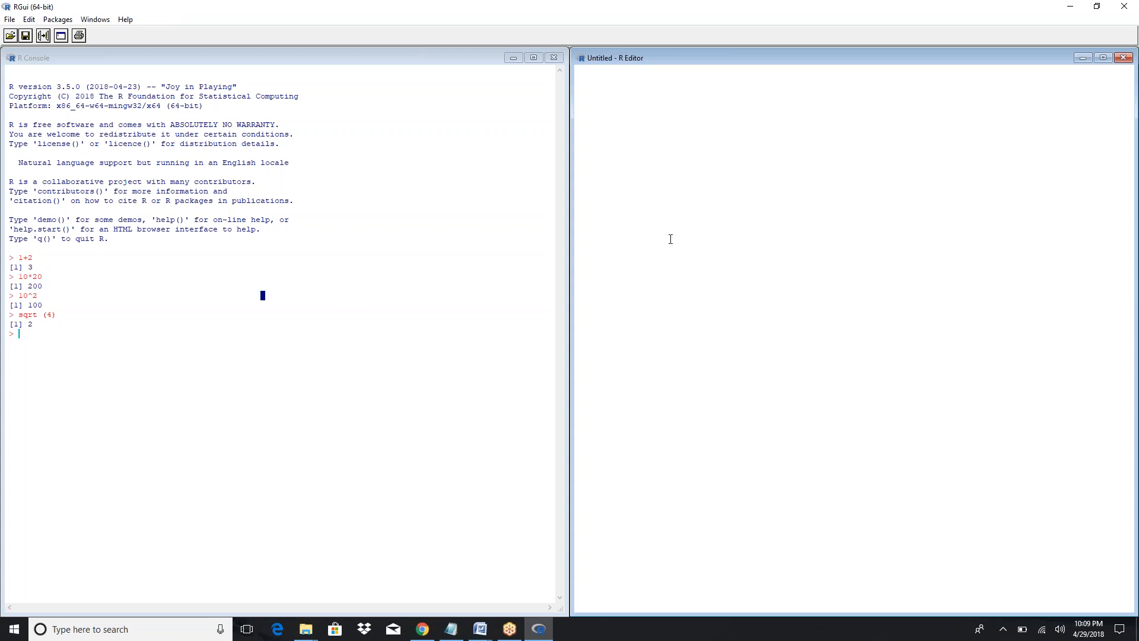
{"action": "type", "text": "1+2"}
{"action": "key", "text": "Return"}
{"action": "type", "text": "10*2"}
{"action": "key", "text": "Return"}
{"action": "type", "text": "10"}
{"action": "type", "text": "0-2 "}
{"action": "type", "text": "sq"}
{"action": "type", "text": "rt"}
{"action": "type", "text": "(4)"}
Select all five lines of the script and run them in the R Console
{"action": "key", "text": "ctrl+a"}
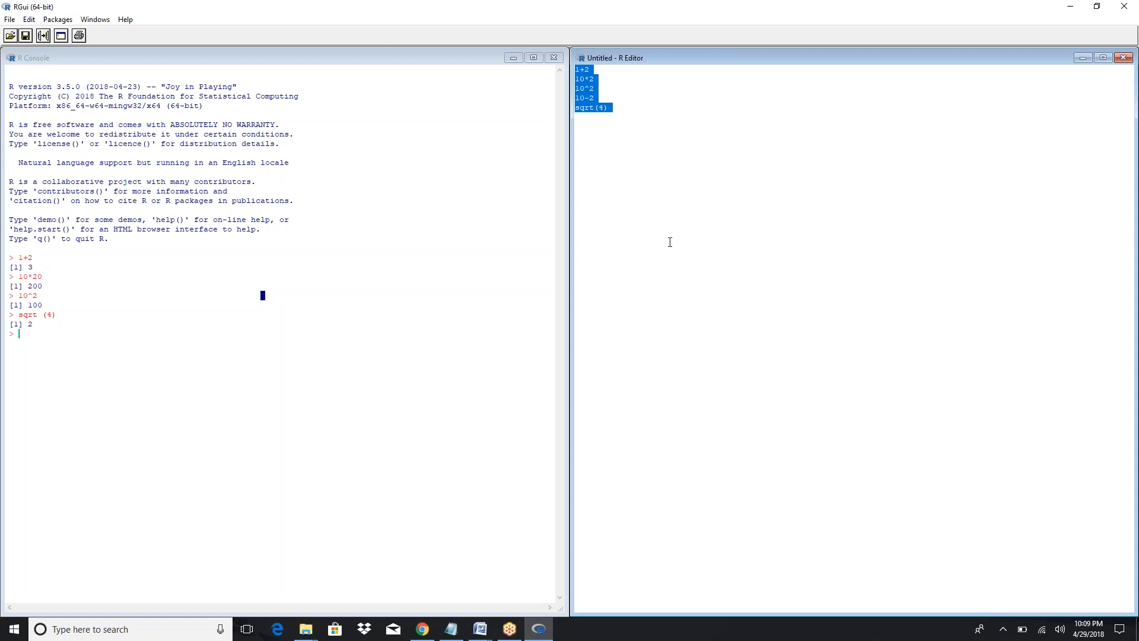
{"action": "left_click", "coordinate": [43, 36]}
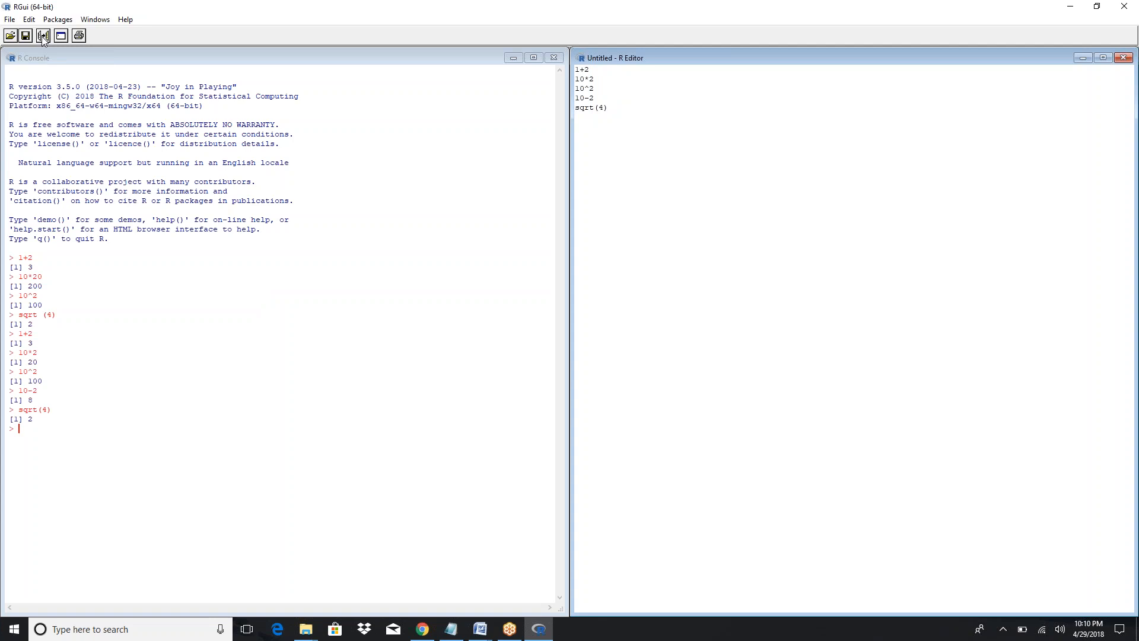
Delete all the script lines and undo the deletion
{"action": "left_click_drag", "start_coordinate": [697, 132], "coordinate": [560, 54]}
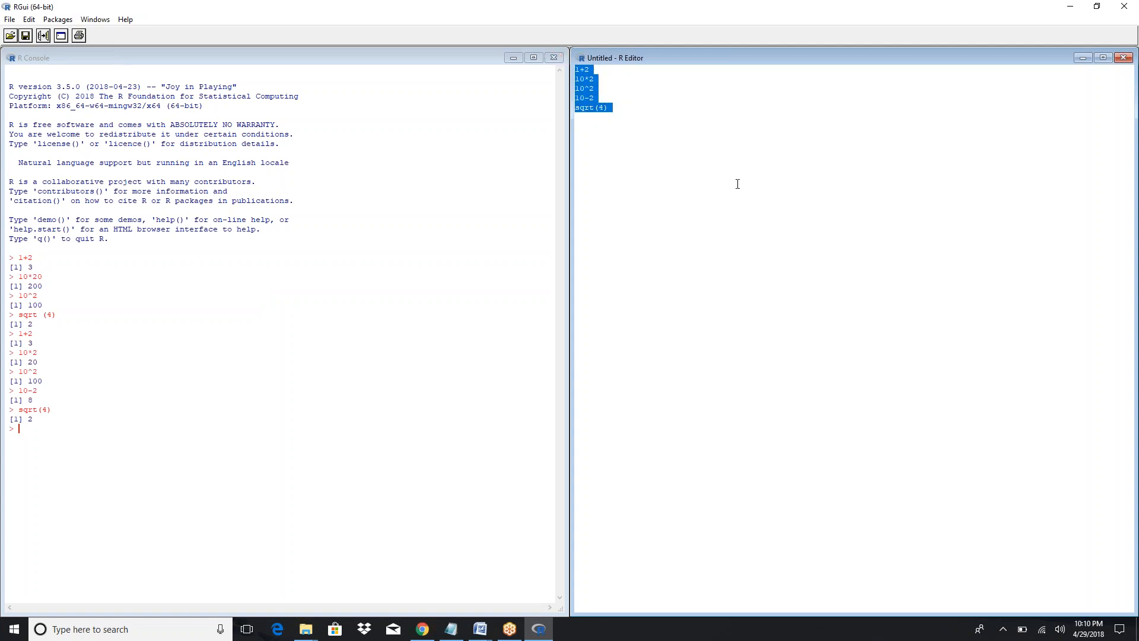
{"action": "key", "text": "Delete"}
{"action": "key", "text": "ctrl+z"}
{"action": "key", "text": "Delete"}
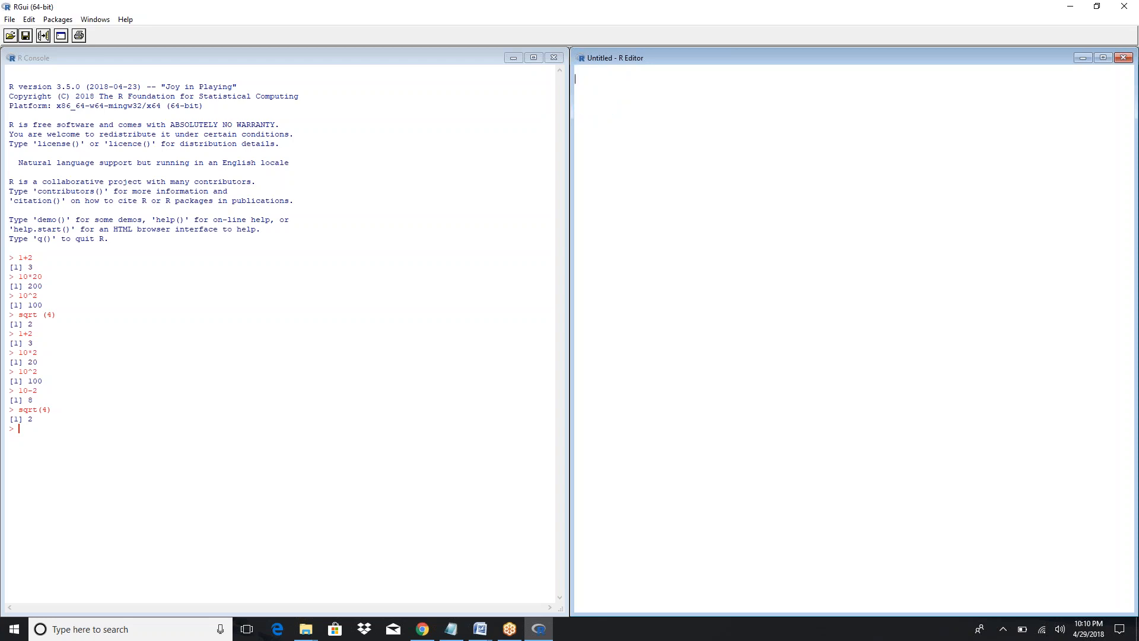
{"action": "key", "text": "ctrl+z"}
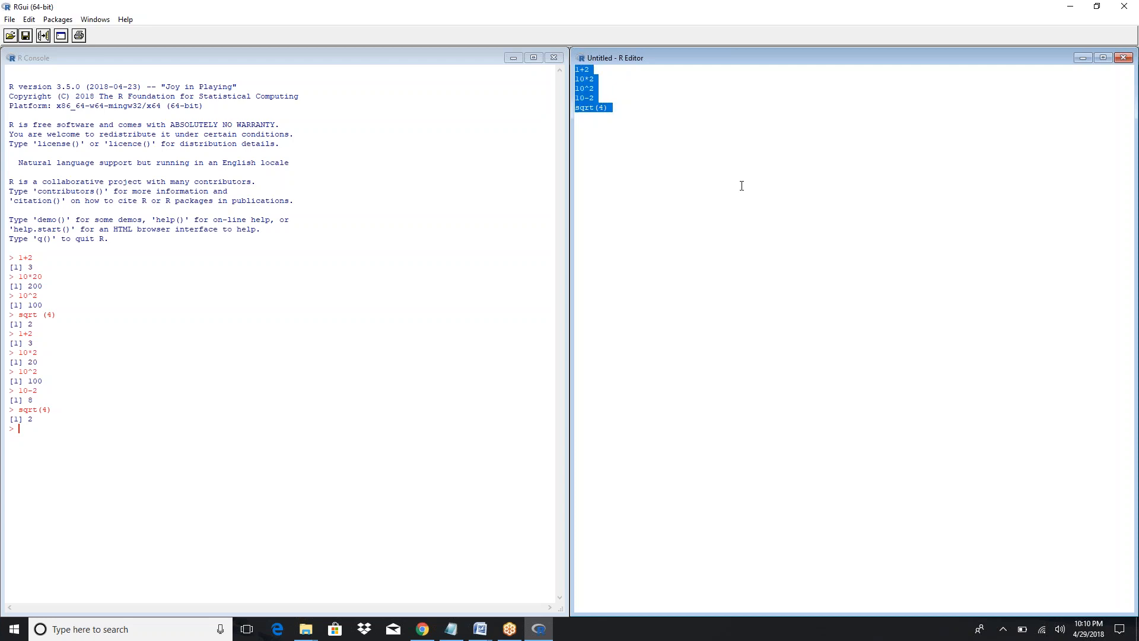
Insert an empty line after 1+2 in the script and remove it again
{"action": "left_click", "coordinate": [739, 185]}
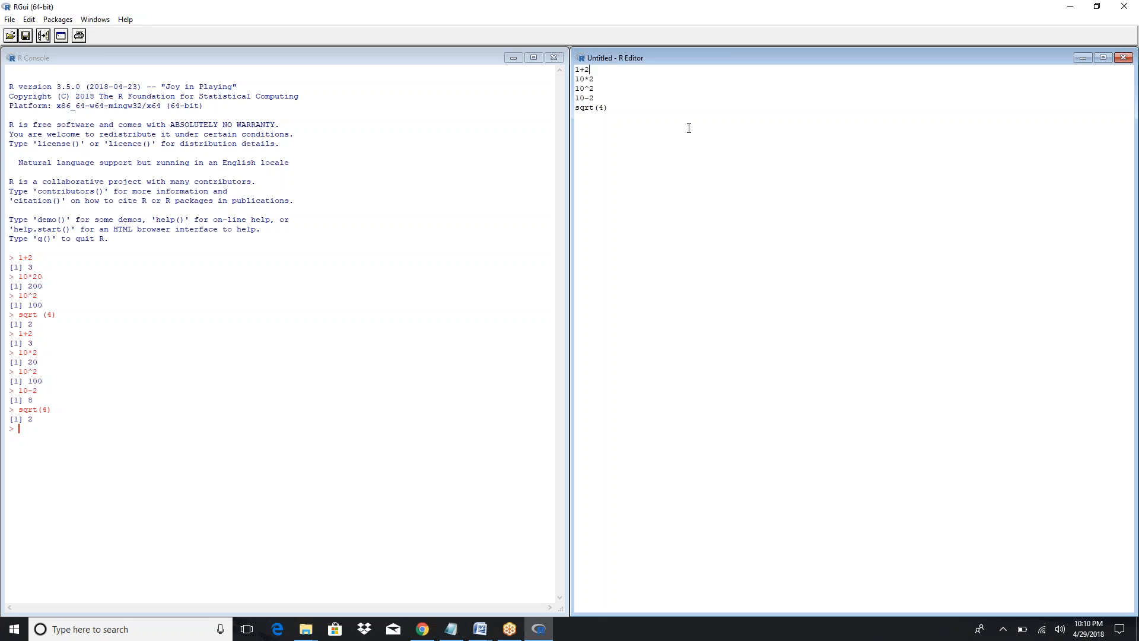
{"action": "key", "text": "Return"}
{"action": "key", "text": "BackSpace"}
{"action": "key", "text": "Return"}
{"action": "key", "text": "BackSpace"}
Run the whole script a second time, from 1+2 through sqrt(4)
{"action": "left_click", "coordinate": [623, 107]}
{"action": "key", "text": "ctrl+a"}
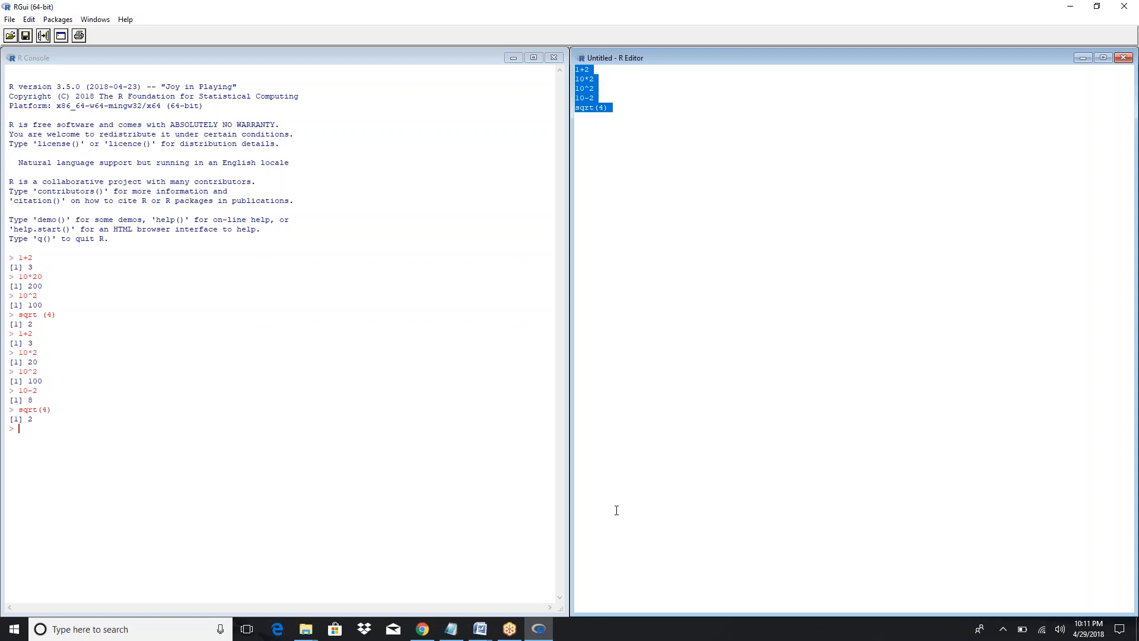
{"action": "key", "text": "ctrl+r"}
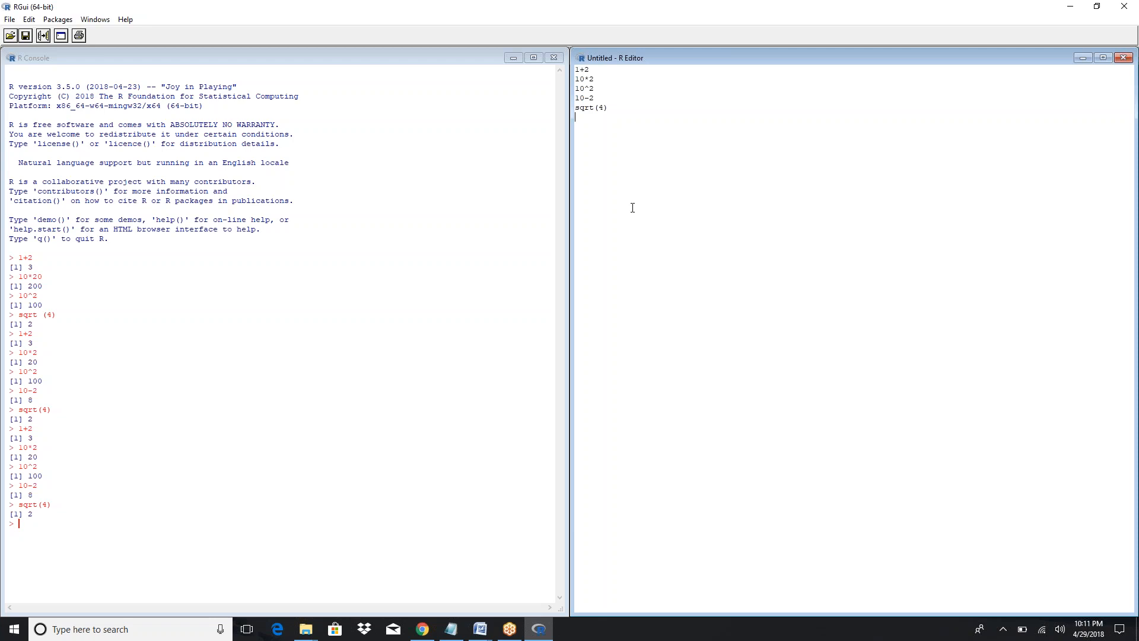
{"action": "key", "text": "super+x"}
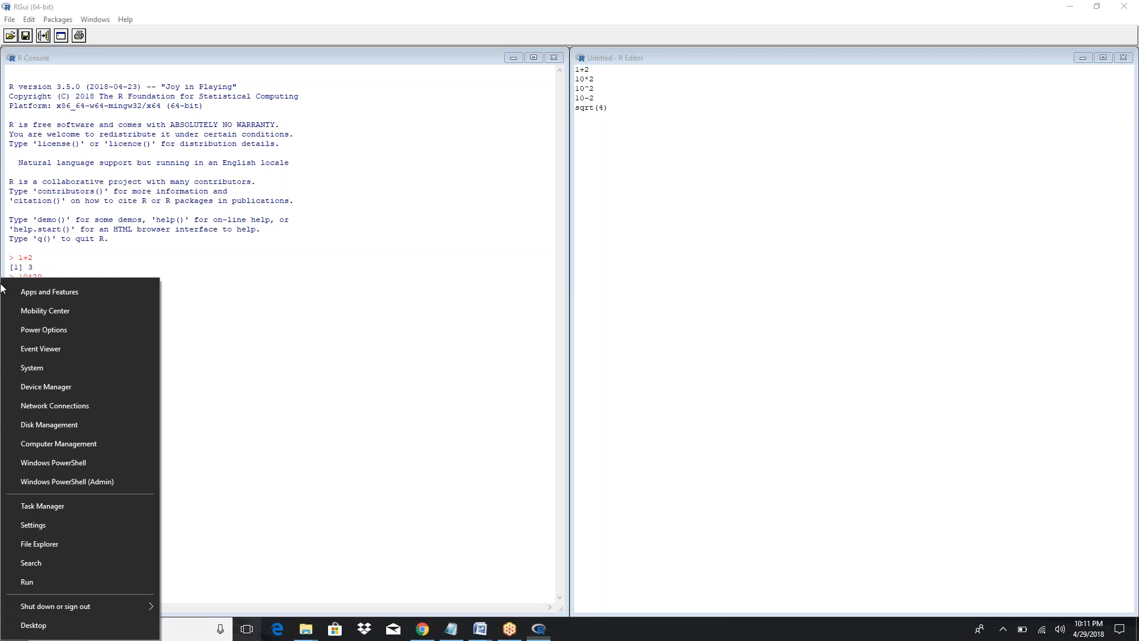
{"action": "left_click", "coordinate": [694, 253]}
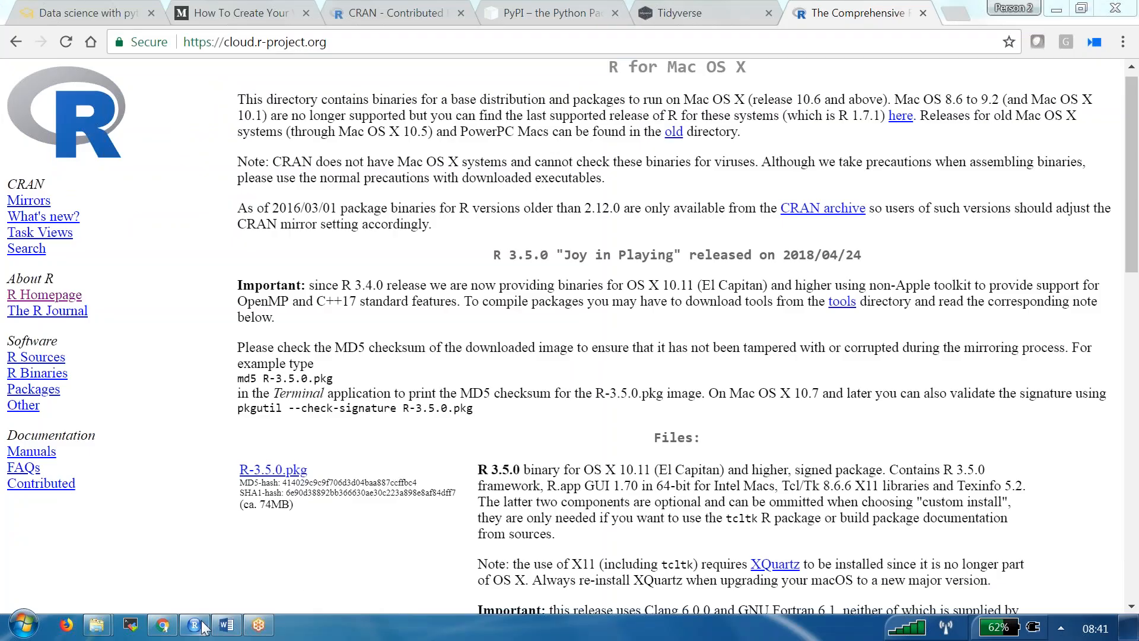
{"action": "left_click", "coordinate": [226, 625]}
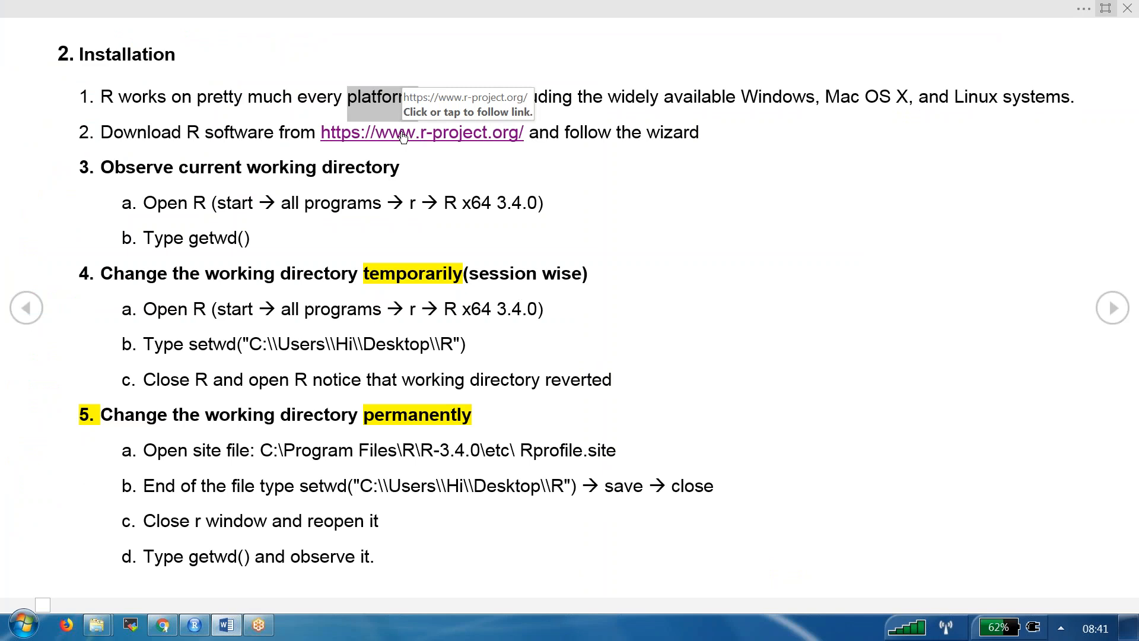
{"action": "left_click", "coordinate": [438, 539]}
{"action": "scroll", "coordinate": [437, 539], "scroll_direction": "down", "scroll_amount": 1}
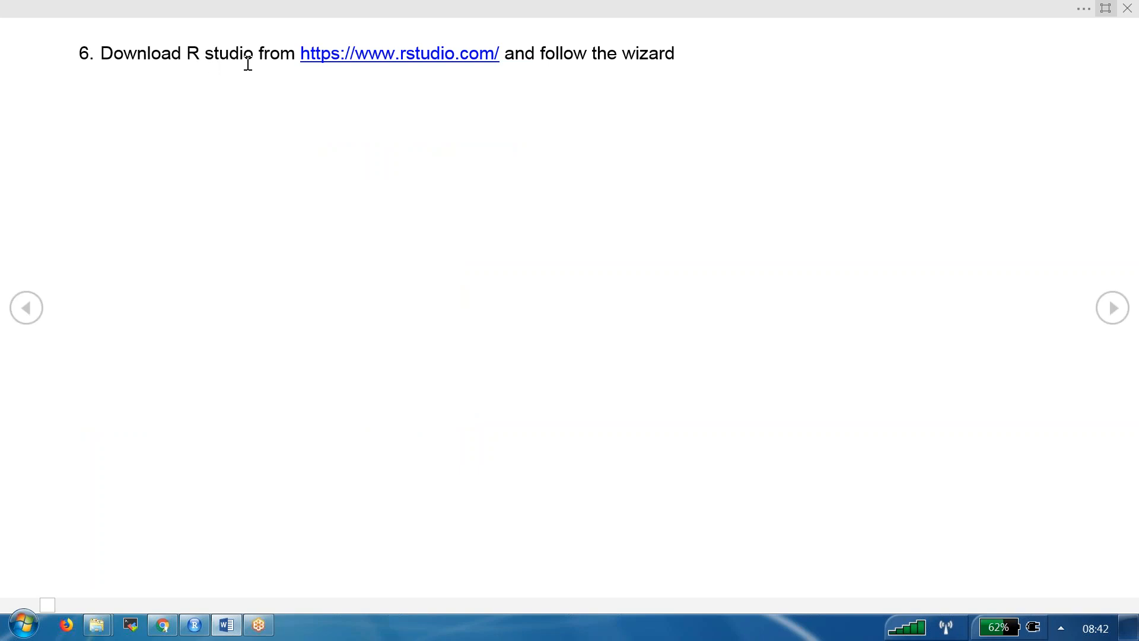
{"action": "left_click", "coordinate": [442, 62]}
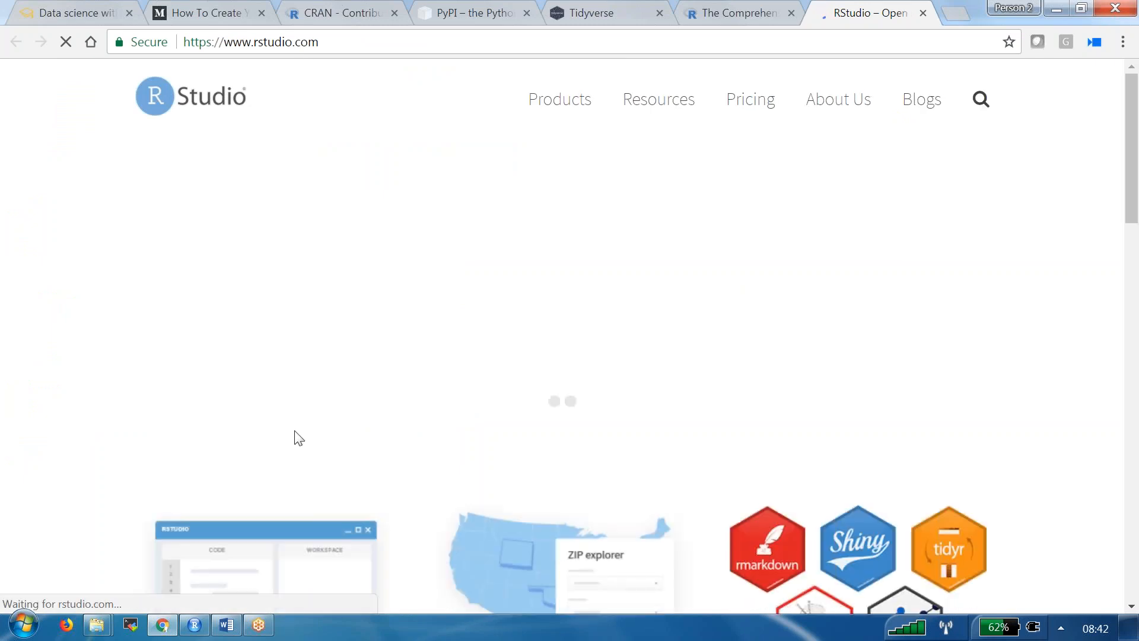
Read the RStudio description on the rstudio.com home page and open its Learn More page
{"action": "scroll", "coordinate": [299, 438], "scroll_direction": "down", "scroll_amount": 3}
{"action": "scroll", "coordinate": [298, 438], "scroll_direction": "down", "scroll_amount": 5}
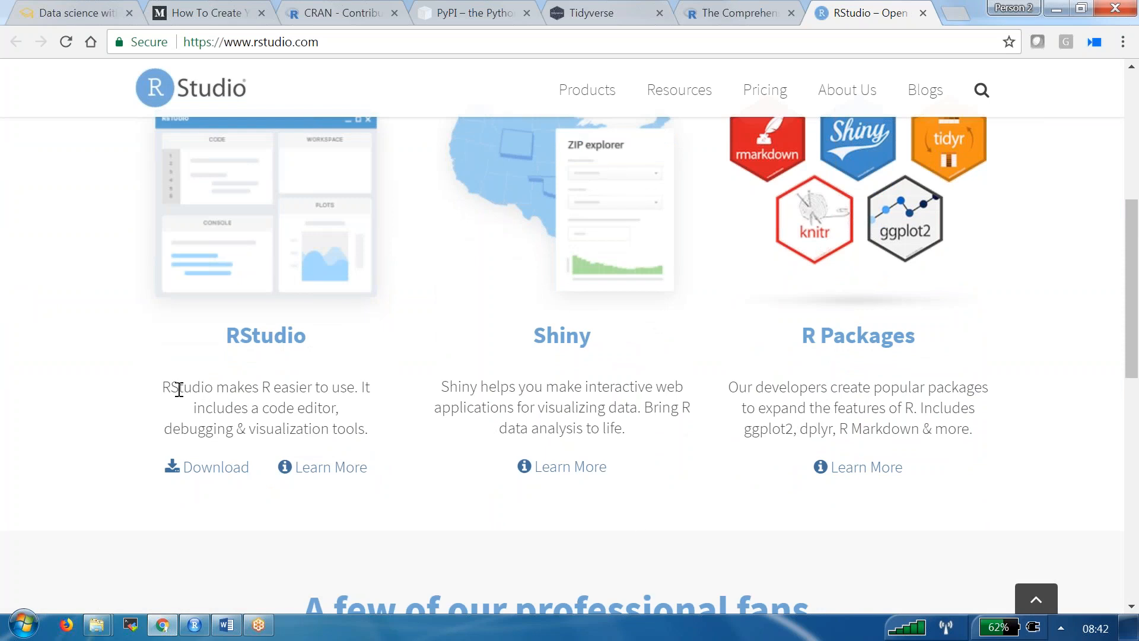
{"action": "left_click_drag", "start_coordinate": [170, 388], "coordinate": [341, 407]}
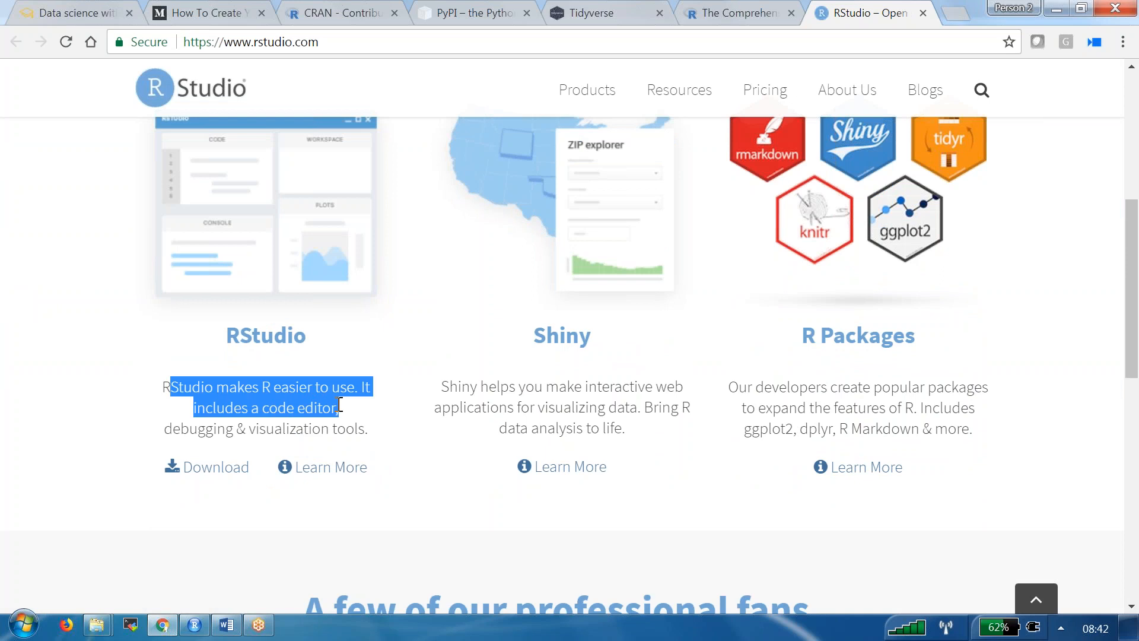
{"action": "left_click_drag", "start_coordinate": [343, 417], "coordinate": [369, 425]}
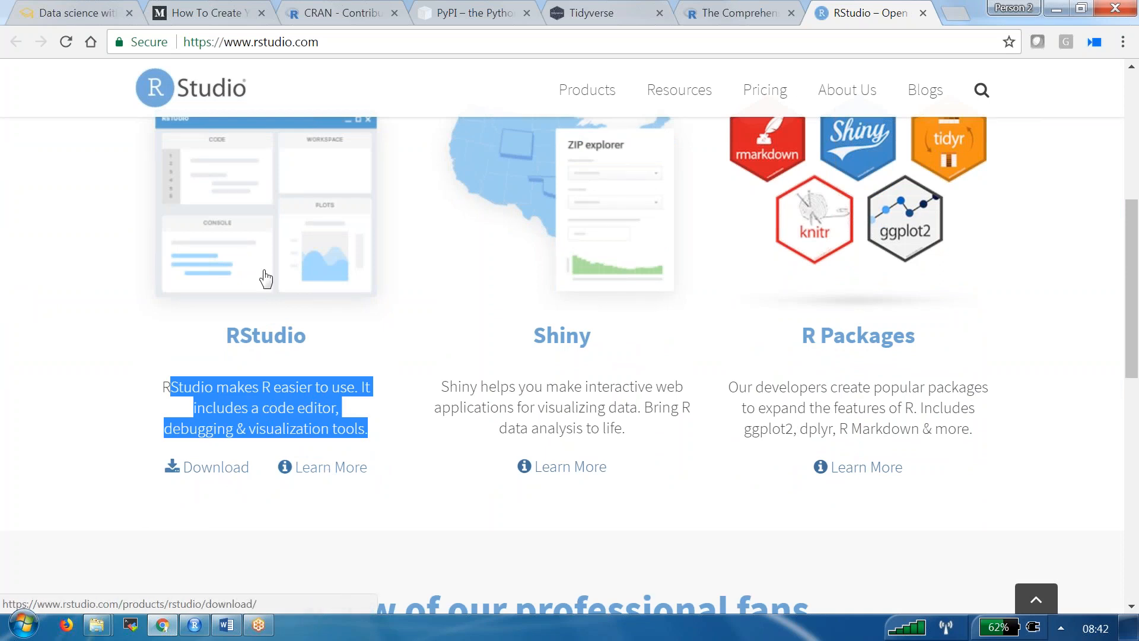
{"action": "left_click", "coordinate": [320, 39]}
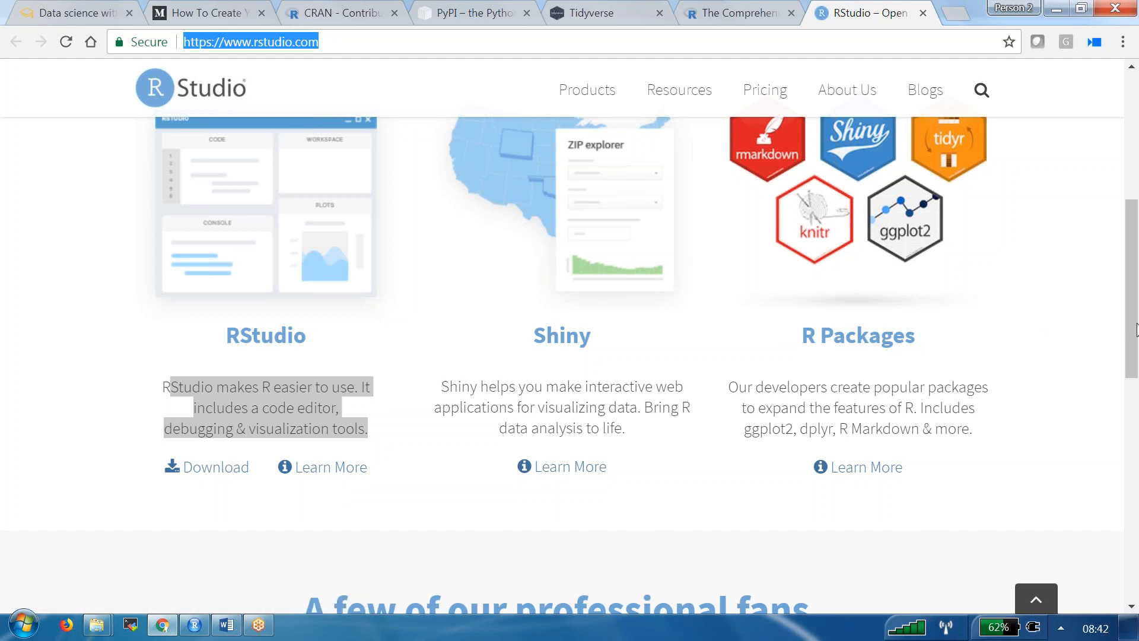
{"action": "left_click", "coordinate": [996, 304]}
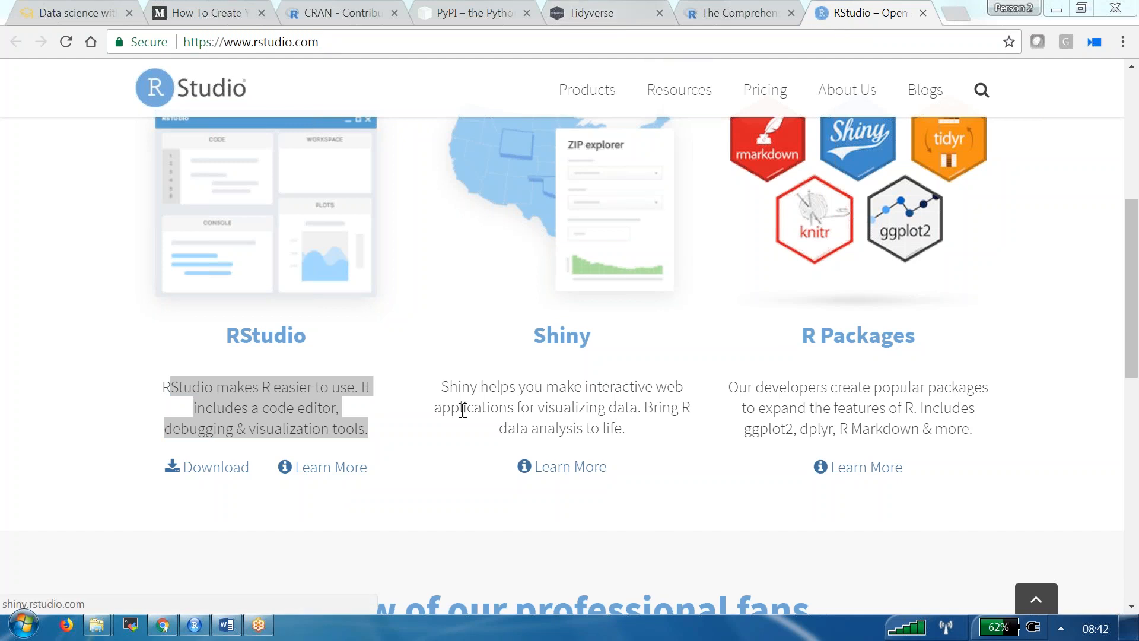
{"action": "left_click", "coordinate": [350, 478]}
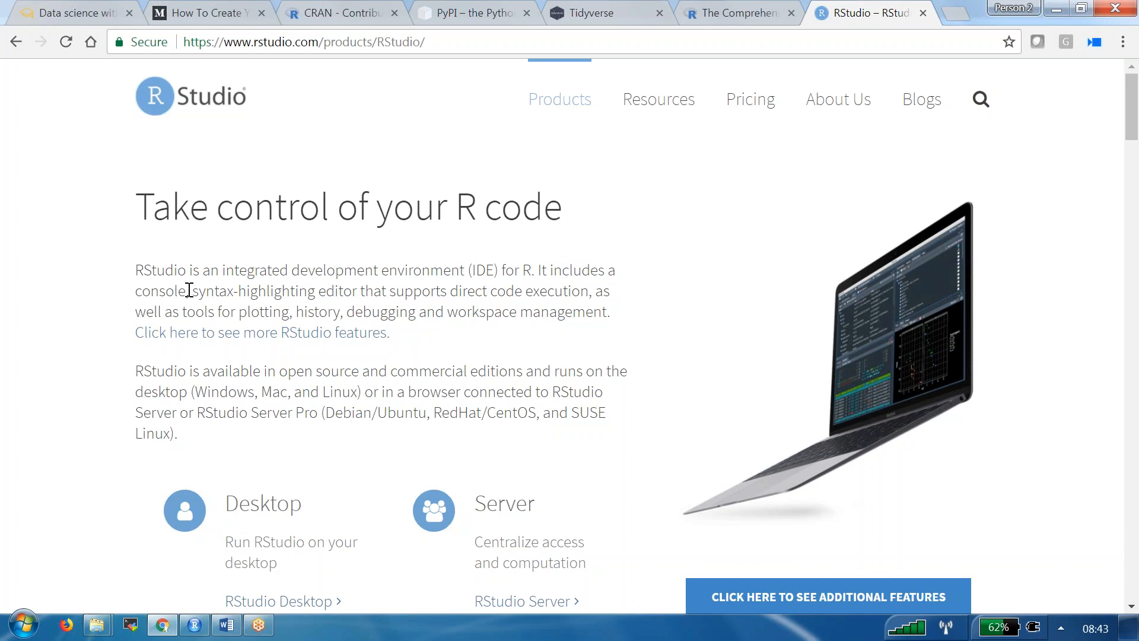
Examine the product page's description of the RStudio IDE, covering its editor, direct code execution, plotting, history, debugging and workspace tools
{"action": "double_click", "coordinate": [340, 292]}
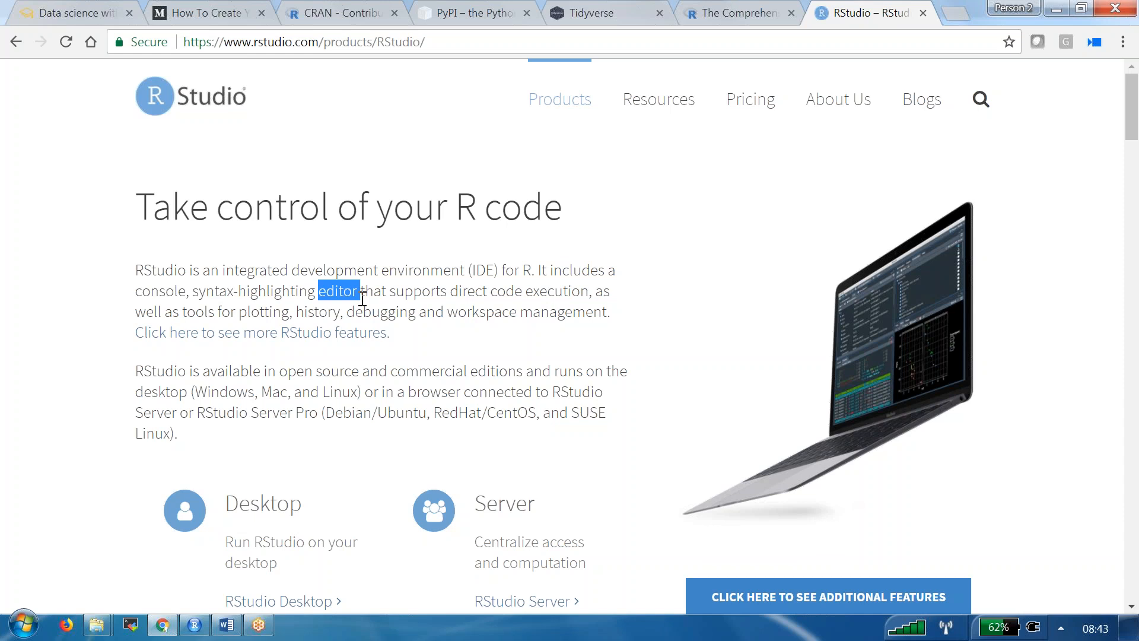
{"action": "double_click", "coordinate": [477, 292]}
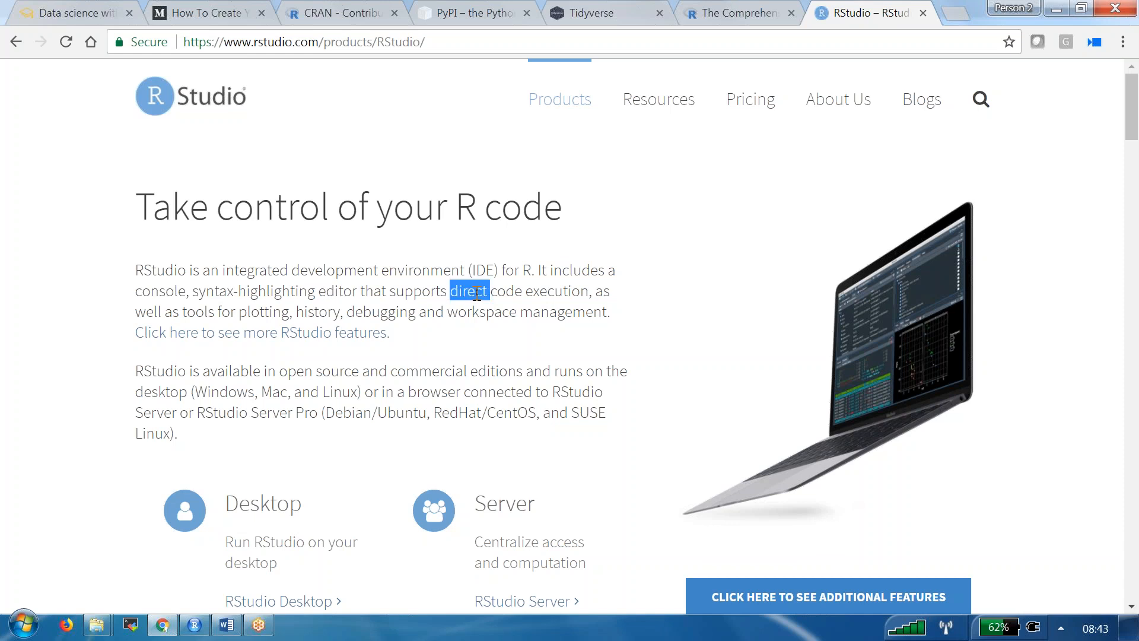
{"action": "double_click", "coordinate": [261, 314]}
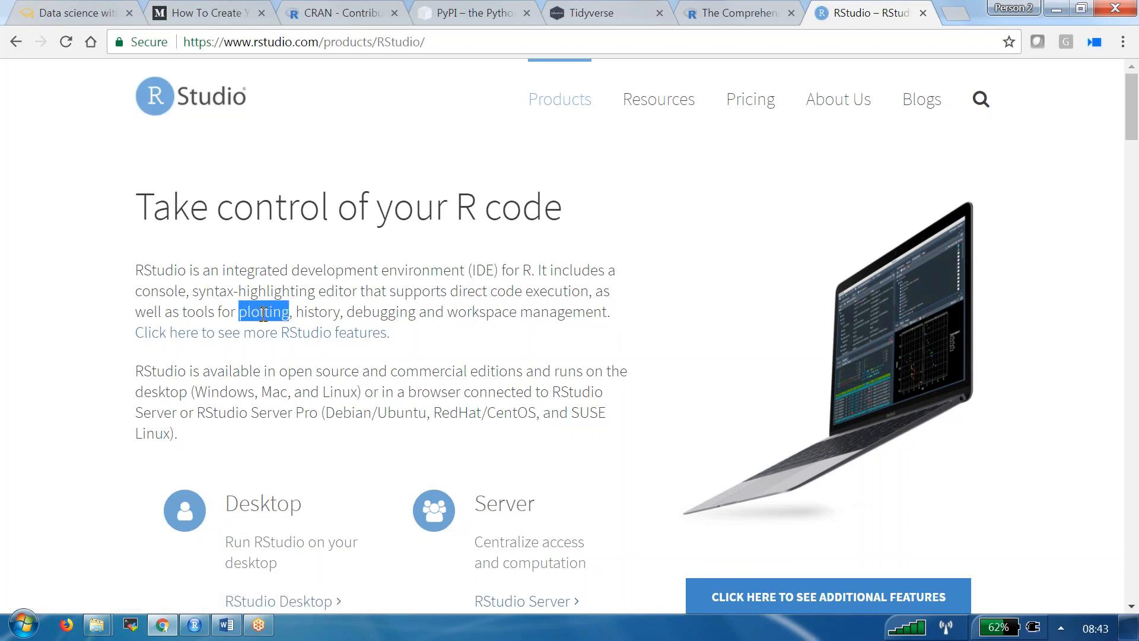
{"action": "double_click", "coordinate": [320, 313]}
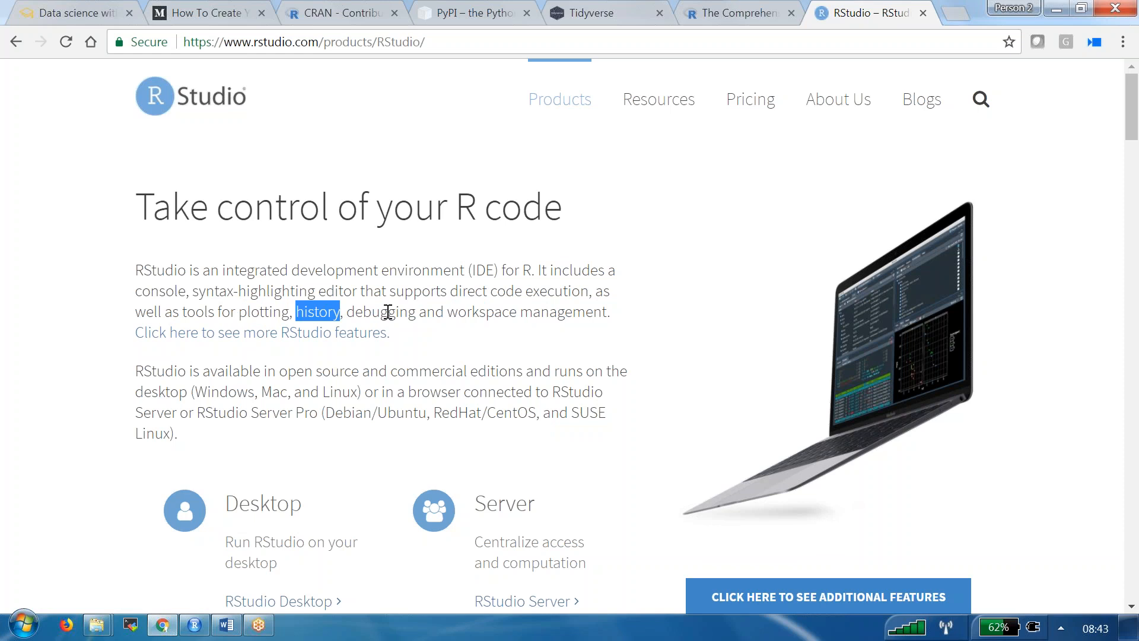
{"action": "double_click", "coordinate": [386, 311]}
{"action": "double_click", "coordinate": [498, 313]}
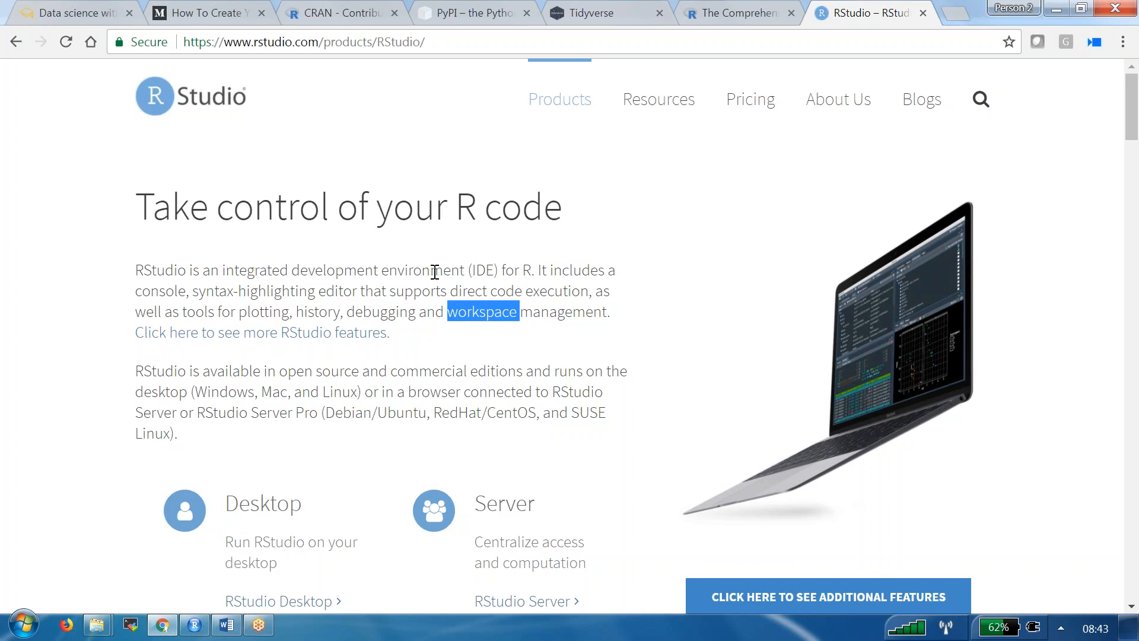
{"action": "left_click", "coordinate": [483, 272]}
{"action": "double_click", "coordinate": [483, 271]}
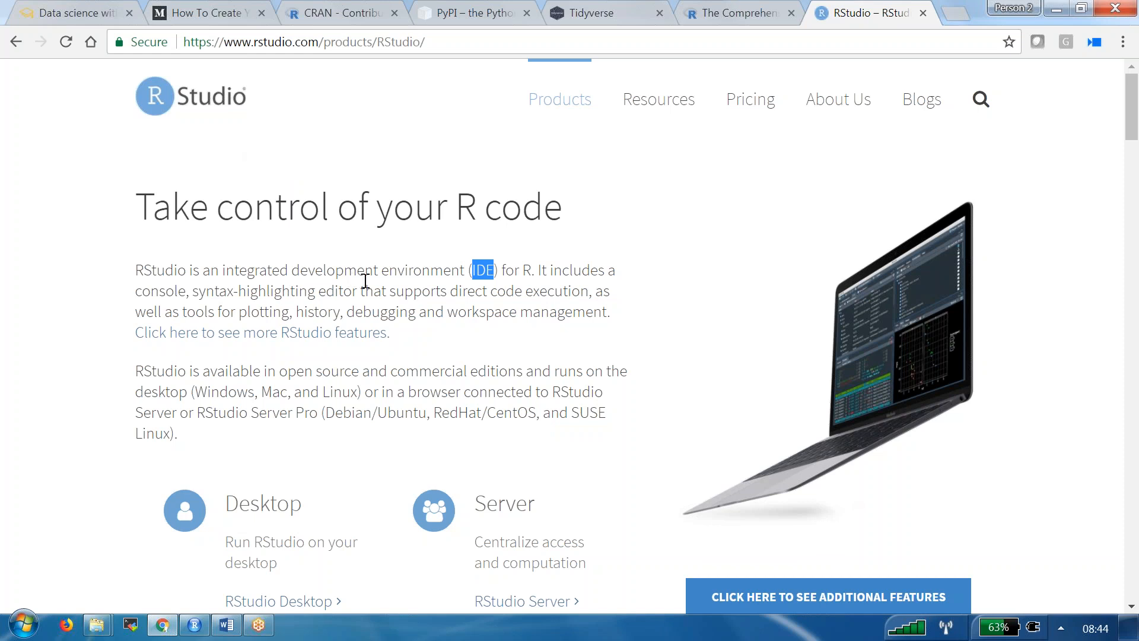
{"action": "double_click", "coordinate": [275, 270]}
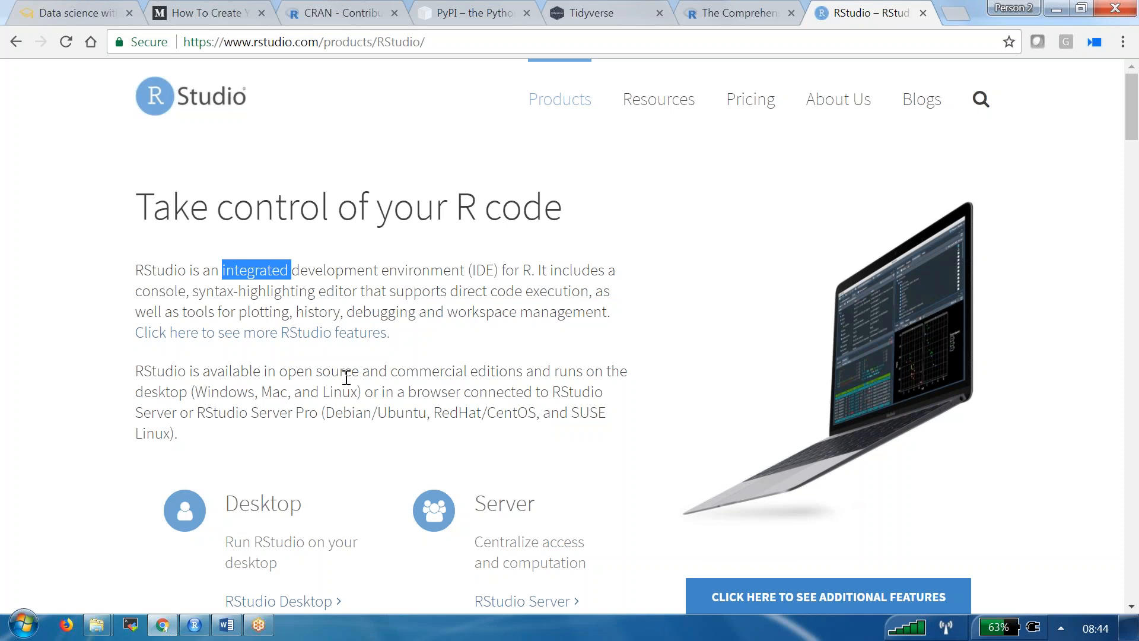
{"action": "scroll", "coordinate": [346, 377], "scroll_direction": "down", "scroll_amount": 1}
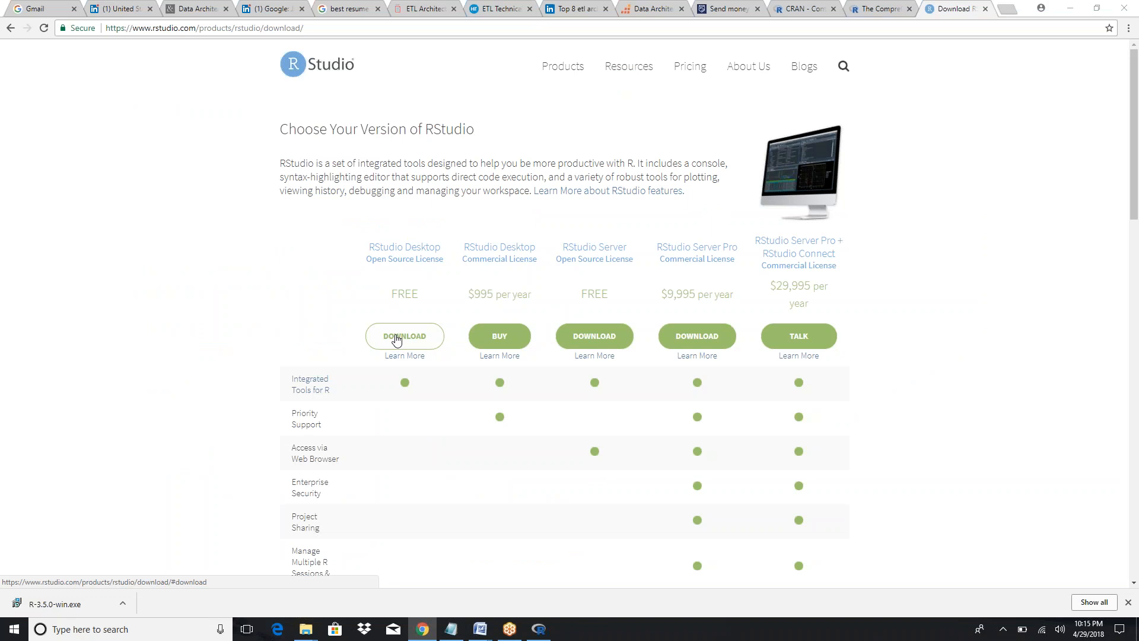
Download the free RStudio Desktop 1.1.447 installer for Windows Vista/7/8/10 and show it in its folder
{"action": "left_click", "coordinate": [397, 339]}
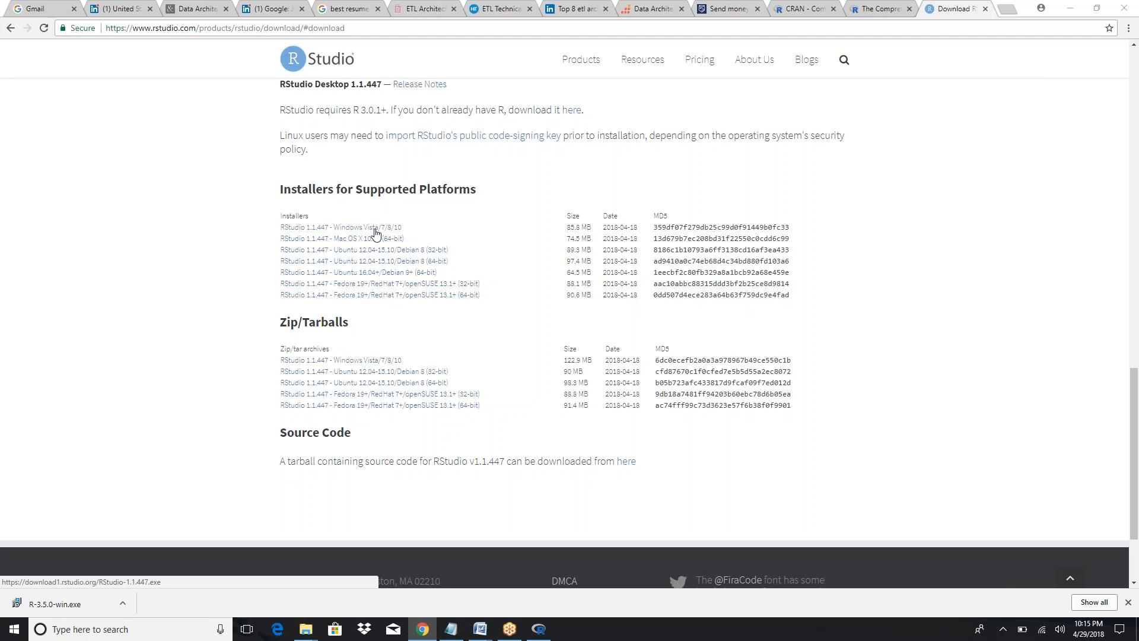
{"action": "left_click", "coordinate": [375, 228]}
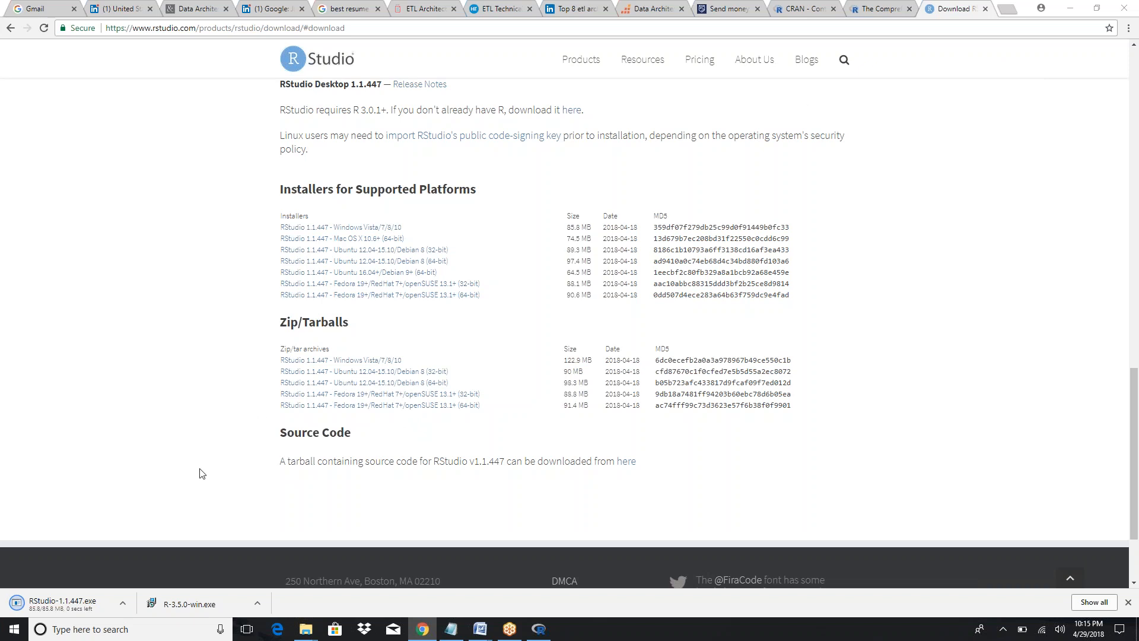
{"action": "left_click", "coordinate": [122, 602]}
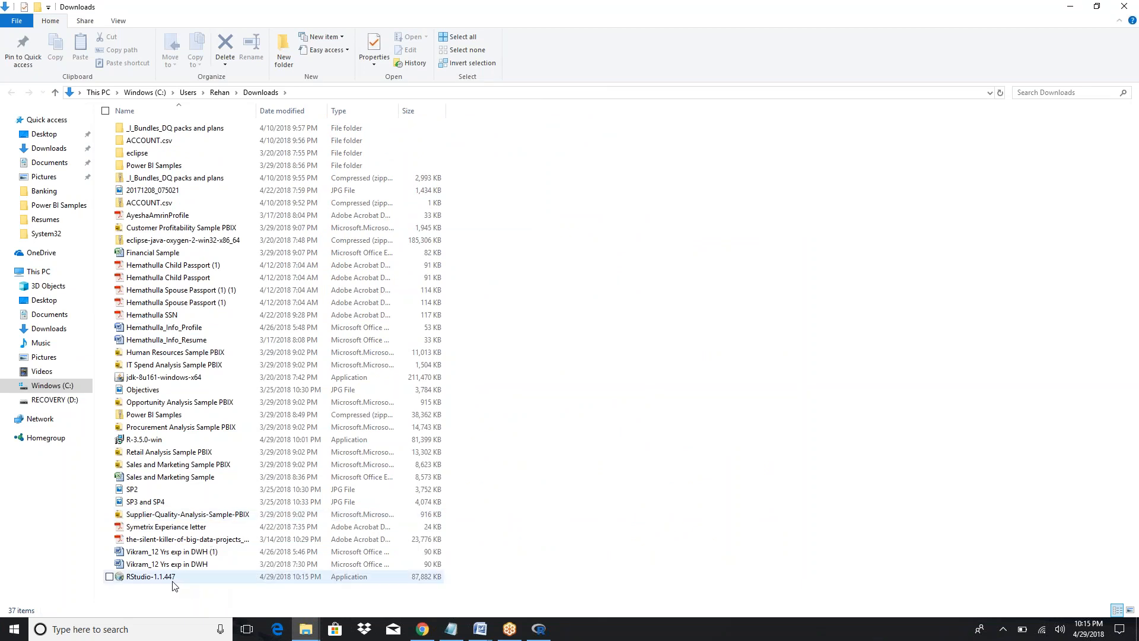
Run the RStudio-1.1.447 installer and install to C:\Program Files\RStudio with the Start Menu folder RStudio
{"action": "double_click", "coordinate": [173, 581]}
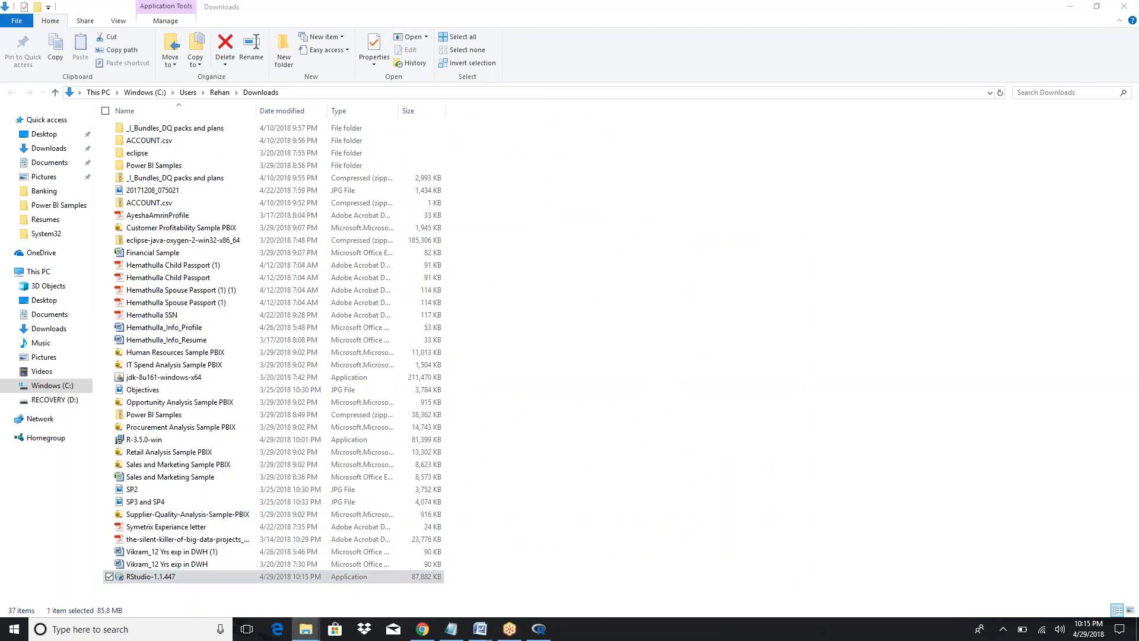
{"action": "left_click", "coordinate": [1070, 7]}
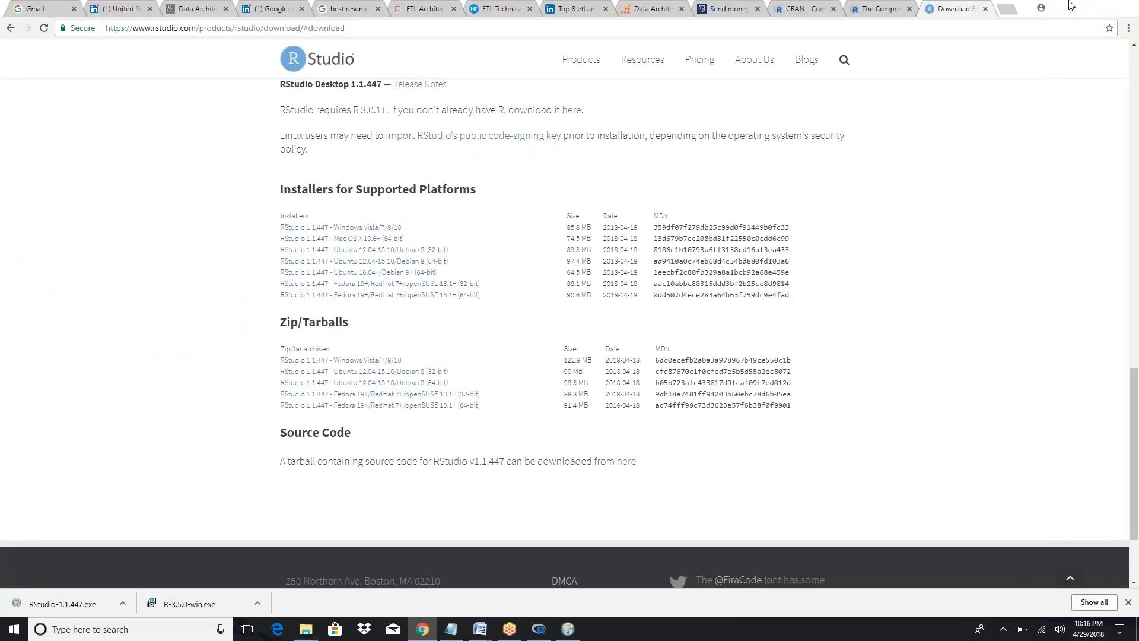
{"action": "left_click", "coordinate": [1071, 7]}
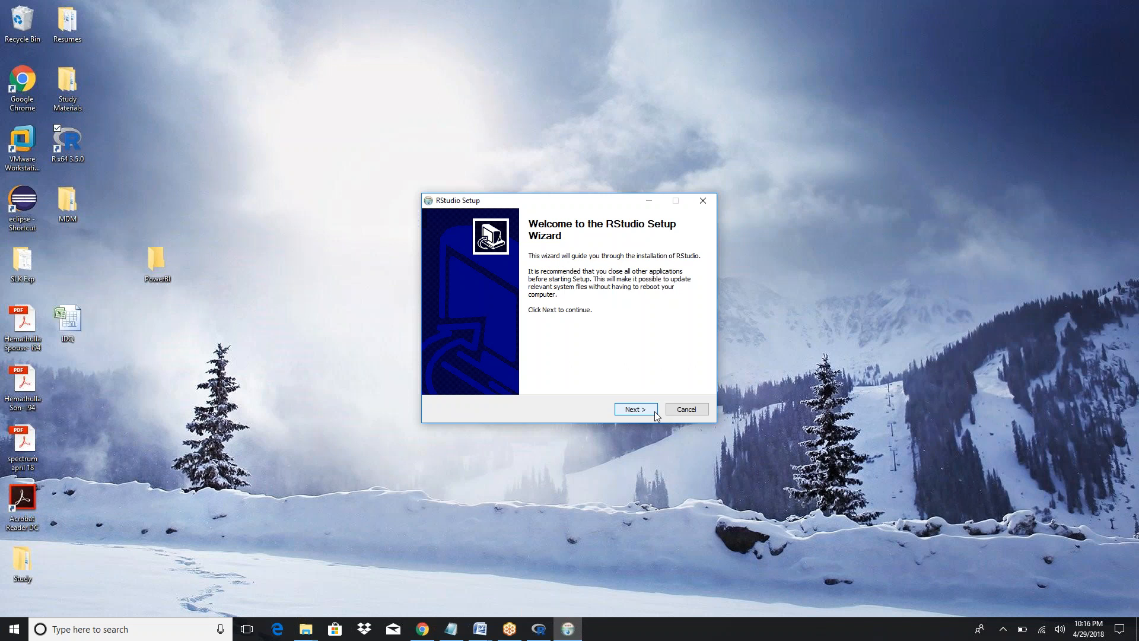
{"action": "left_click", "coordinate": [655, 411]}
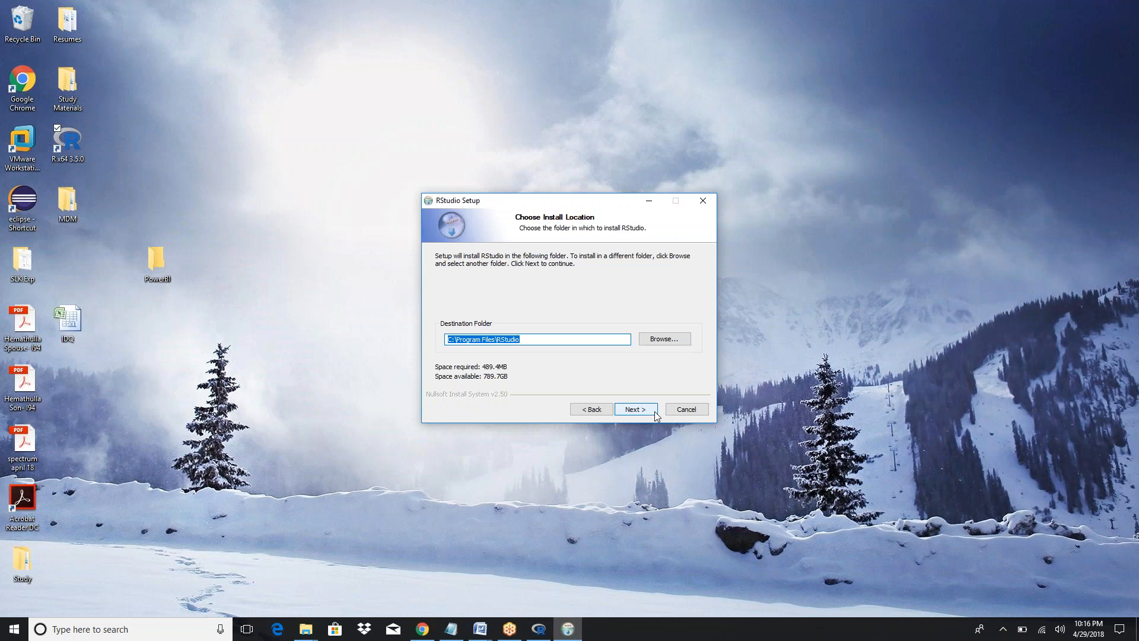
{"action": "left_click", "coordinate": [647, 412]}
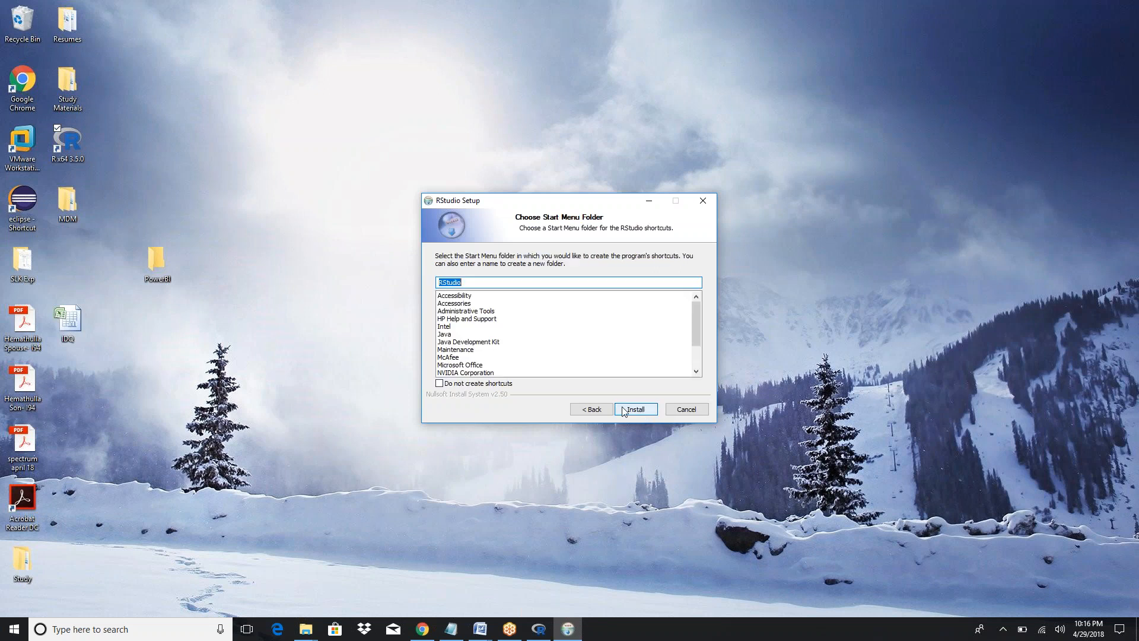
{"action": "left_click", "coordinate": [630, 413]}
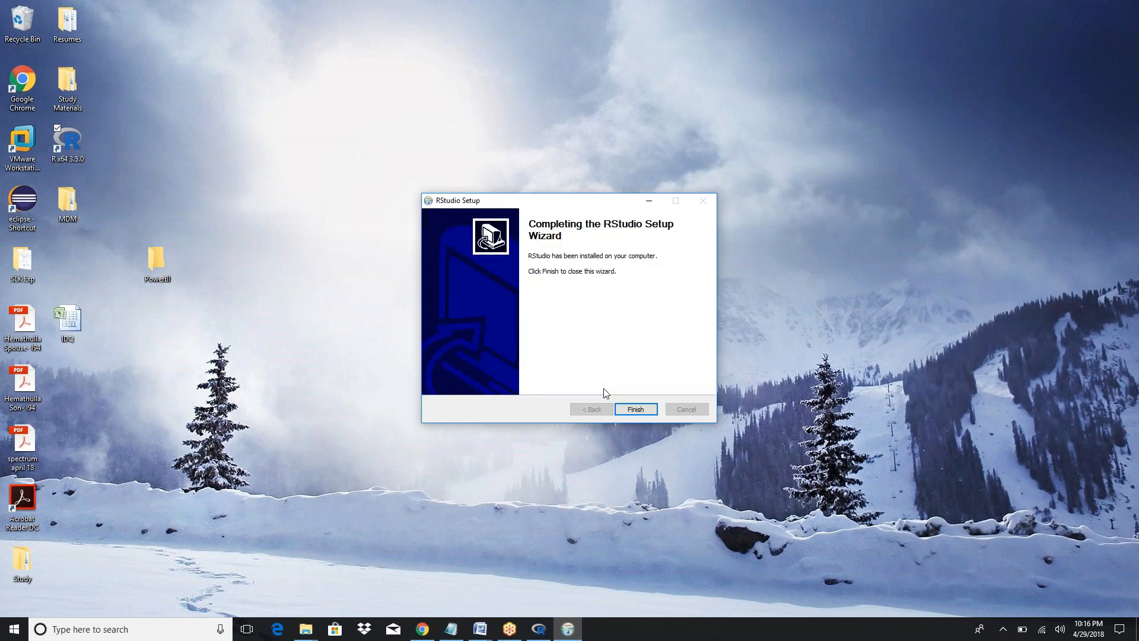
{"action": "left_click", "coordinate": [635, 408]}
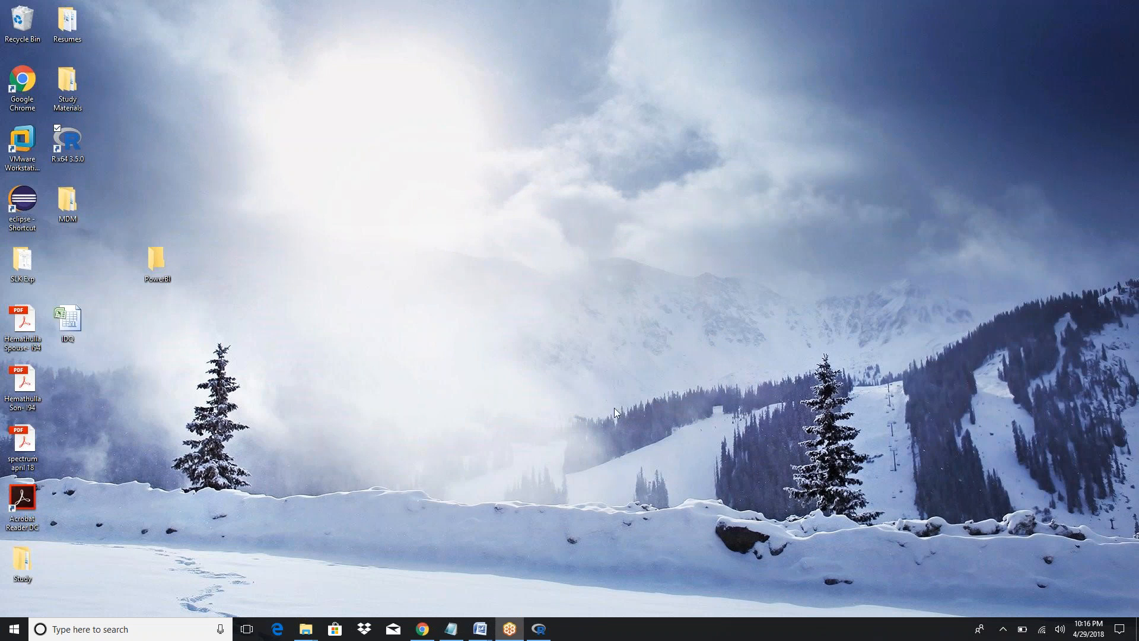
Search Windows for "rstu", launch the RStudio desktop app and maximize its window
{"action": "left_click", "coordinate": [13, 630]}
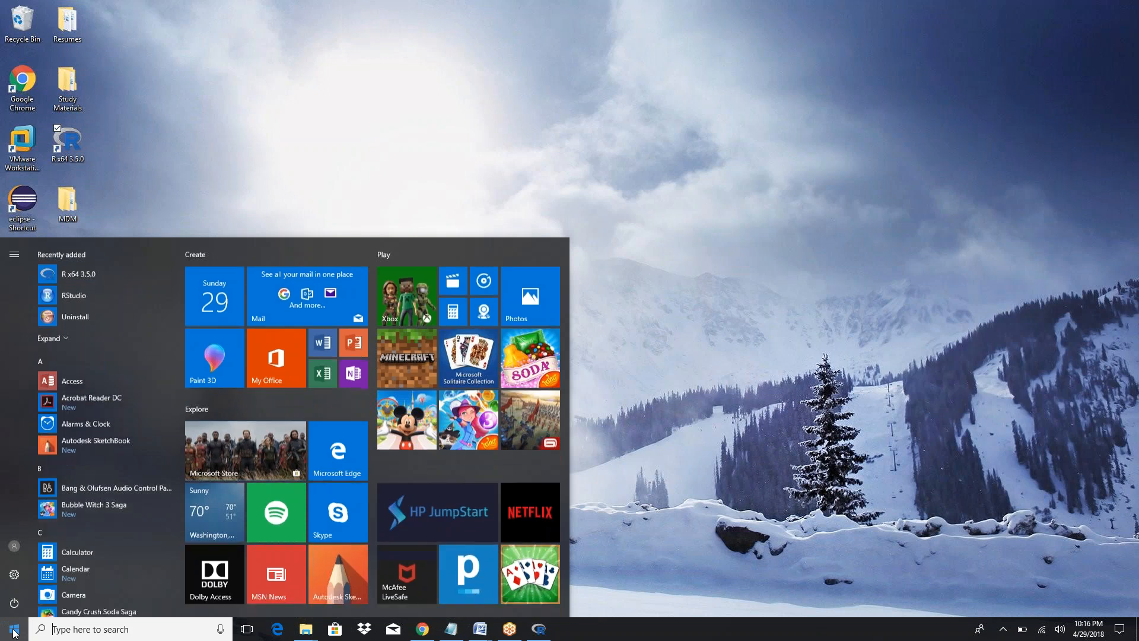
{"action": "left_click", "coordinate": [57, 629]}
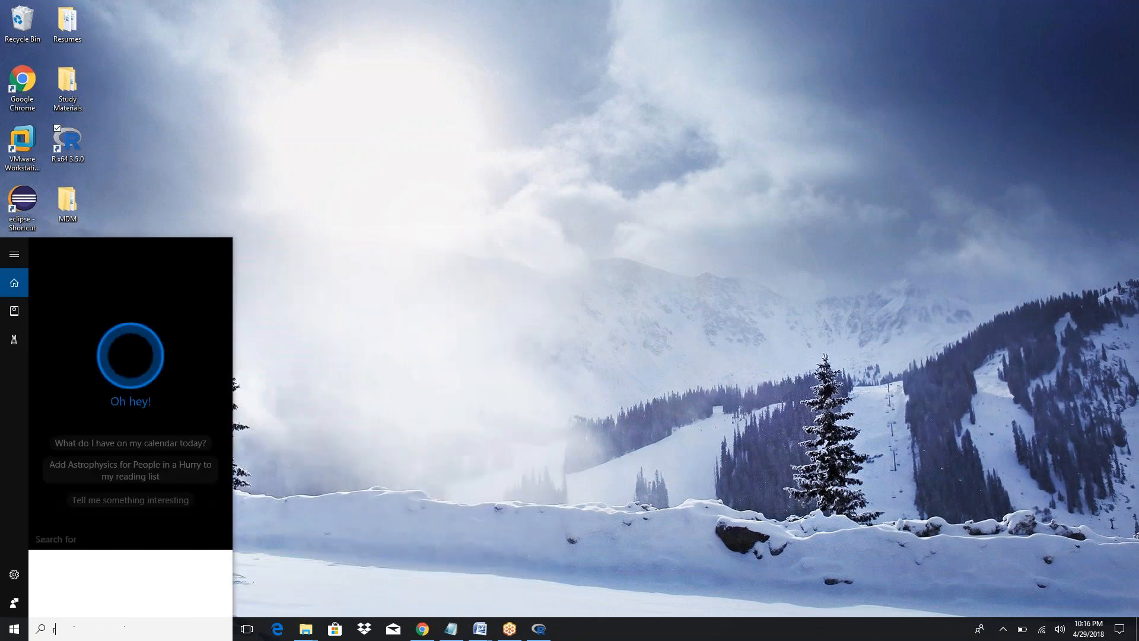
{"action": "type", "text": "rstu"}
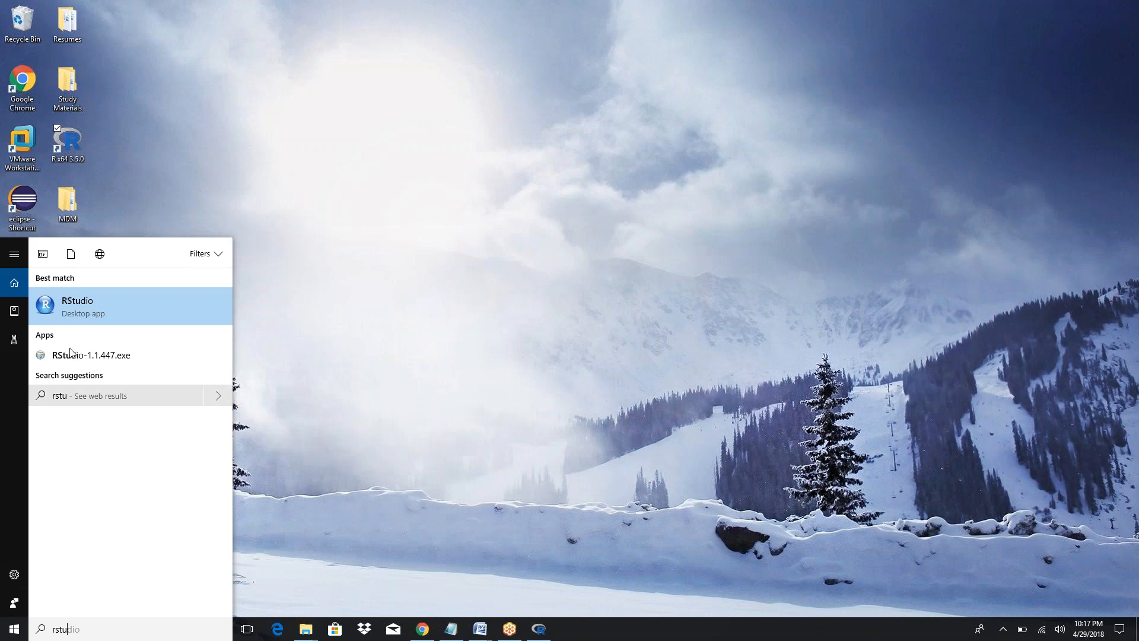
{"action": "right_click", "coordinate": [73, 307]}
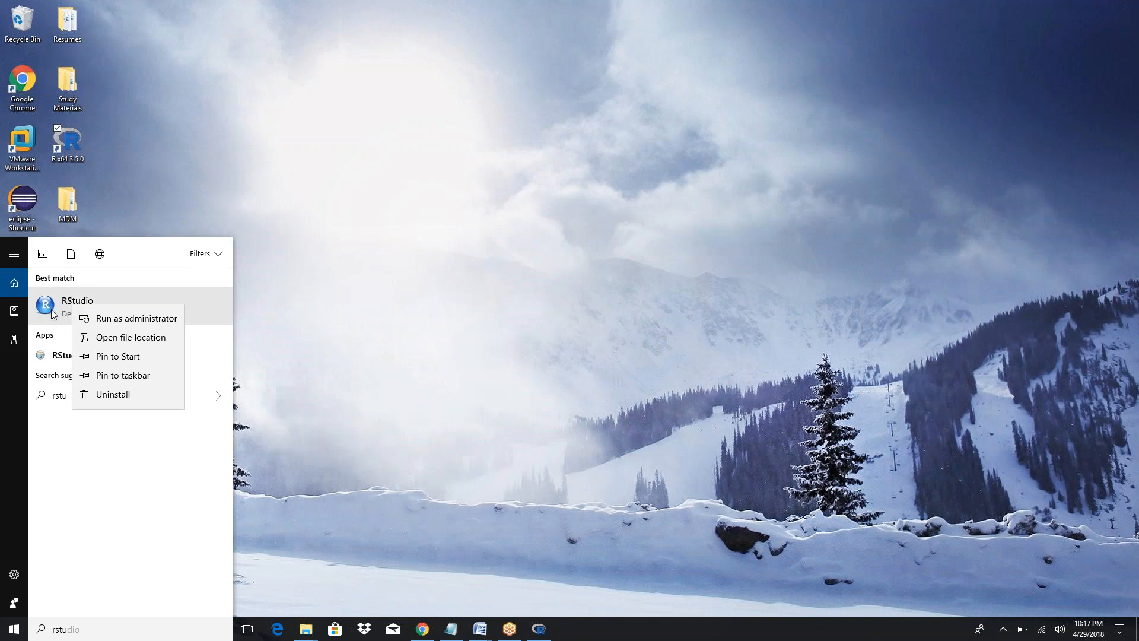
{"action": "left_click", "coordinate": [51, 310]}
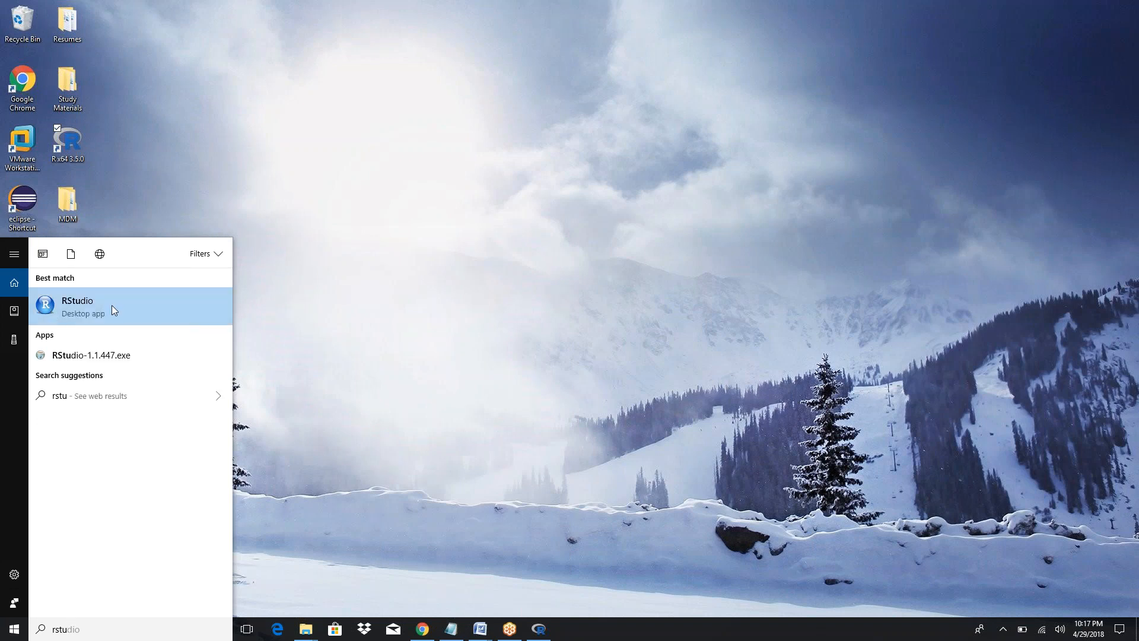
{"action": "left_click", "coordinate": [452, 306]}
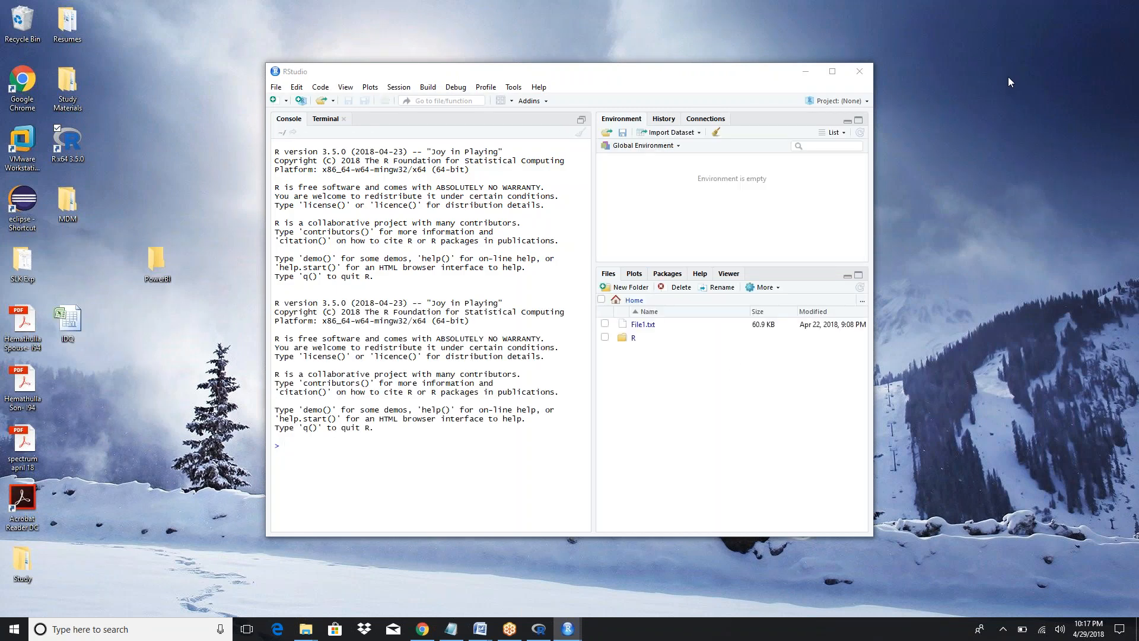
{"action": "left_click", "coordinate": [832, 71]}
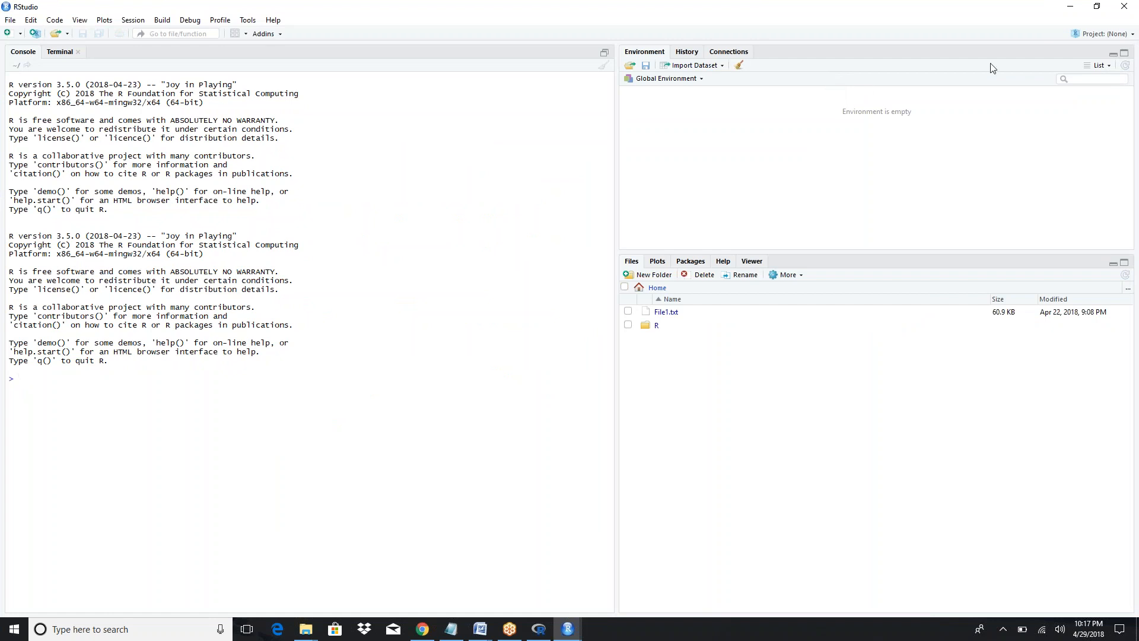
{"action": "left_click", "coordinate": [1119, 35]}
{"action": "left_click", "coordinate": [697, 219]}
{"action": "double_click", "coordinate": [55, 313]}
{"action": "left_click", "coordinate": [321, 277]}
{"action": "left_click", "coordinate": [518, 10]}
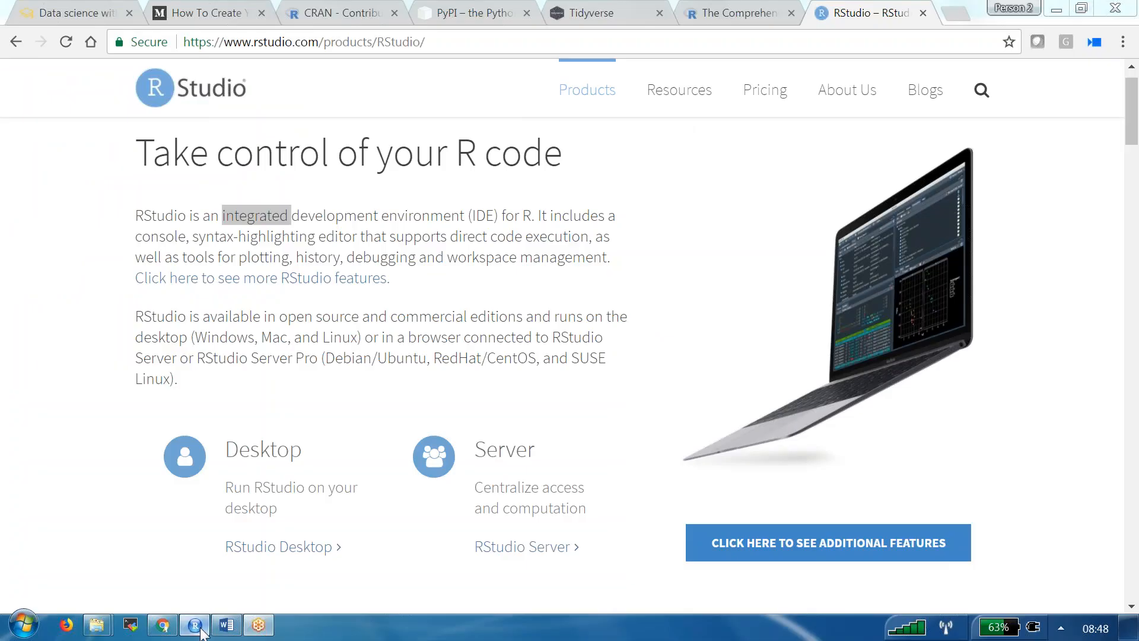
Switch to RStudio and calculate 1+2 and 3-2 in the console
{"action": "left_click", "coordinate": [195, 625]}
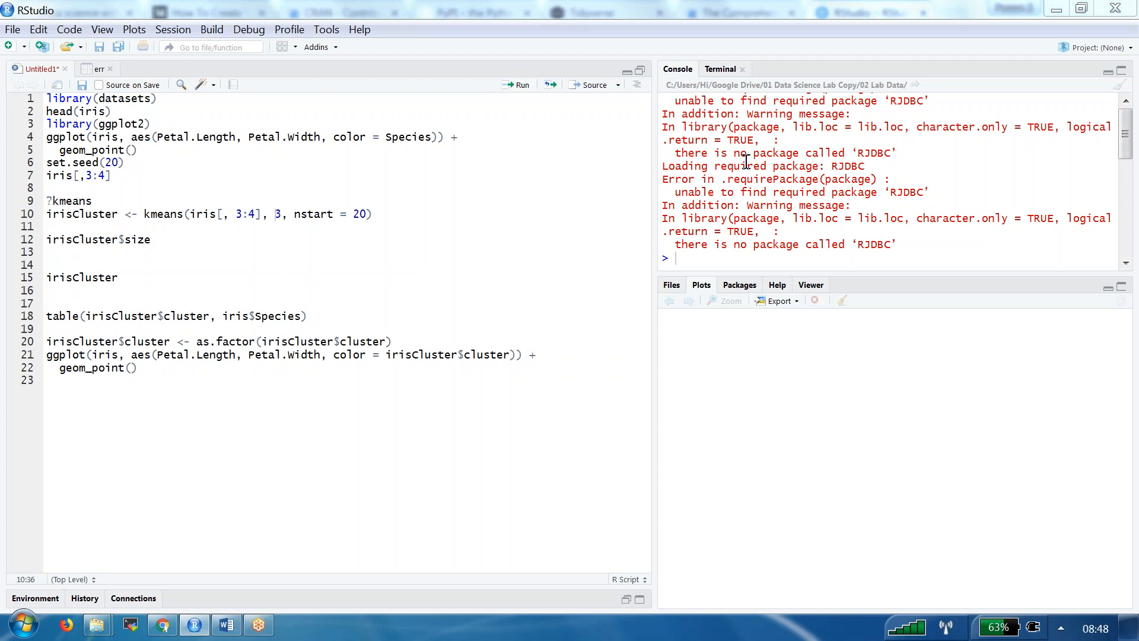
{"action": "left_click", "coordinate": [702, 262]}
{"action": "type", "text": "1+2"}
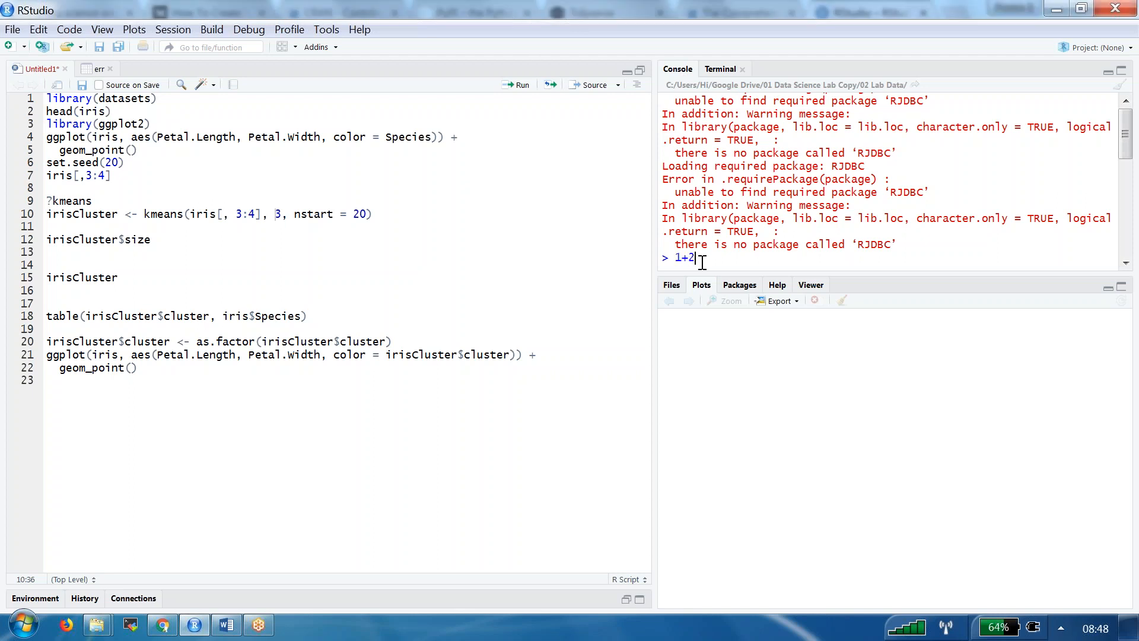
{"action": "key", "text": "Return"}
{"action": "type", "text": "3-2"}
{"action": "key", "text": "Return"}
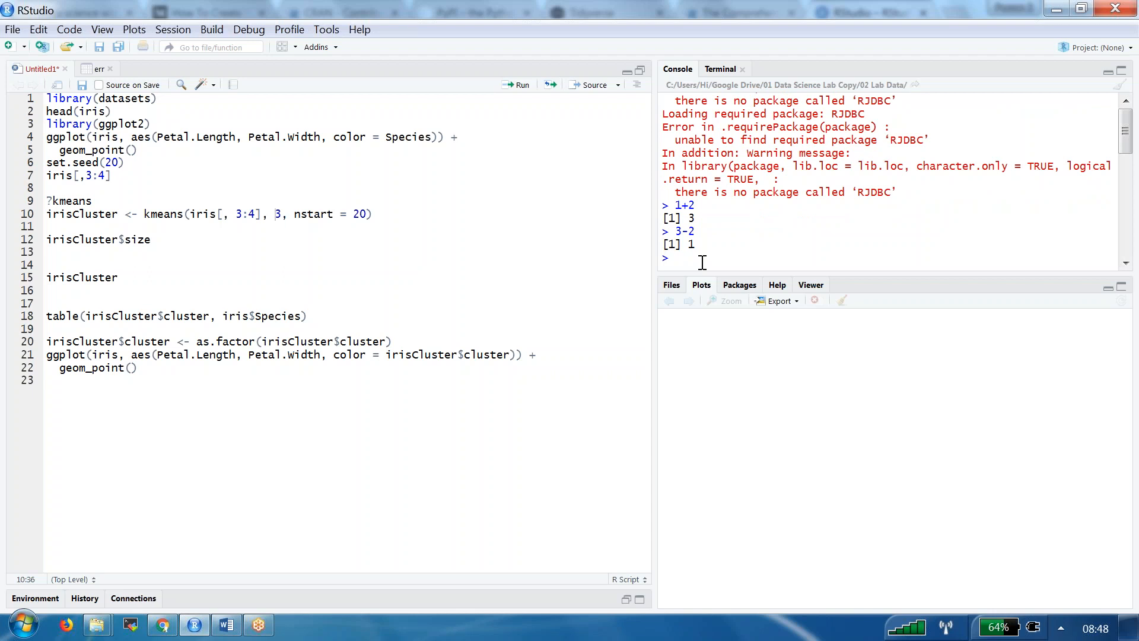
Clear all the existing code from the Untitled1 script
{"action": "left_click", "coordinate": [337, 432]}
{"action": "key", "text": "ctrl+a"}
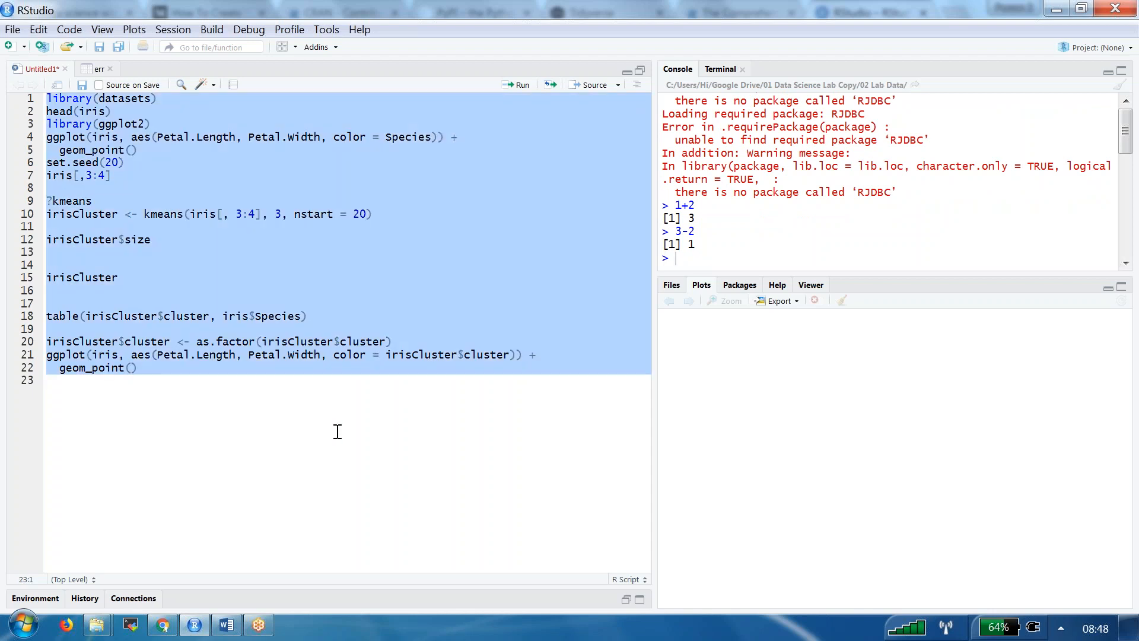
{"action": "key", "text": "BackSpace"}
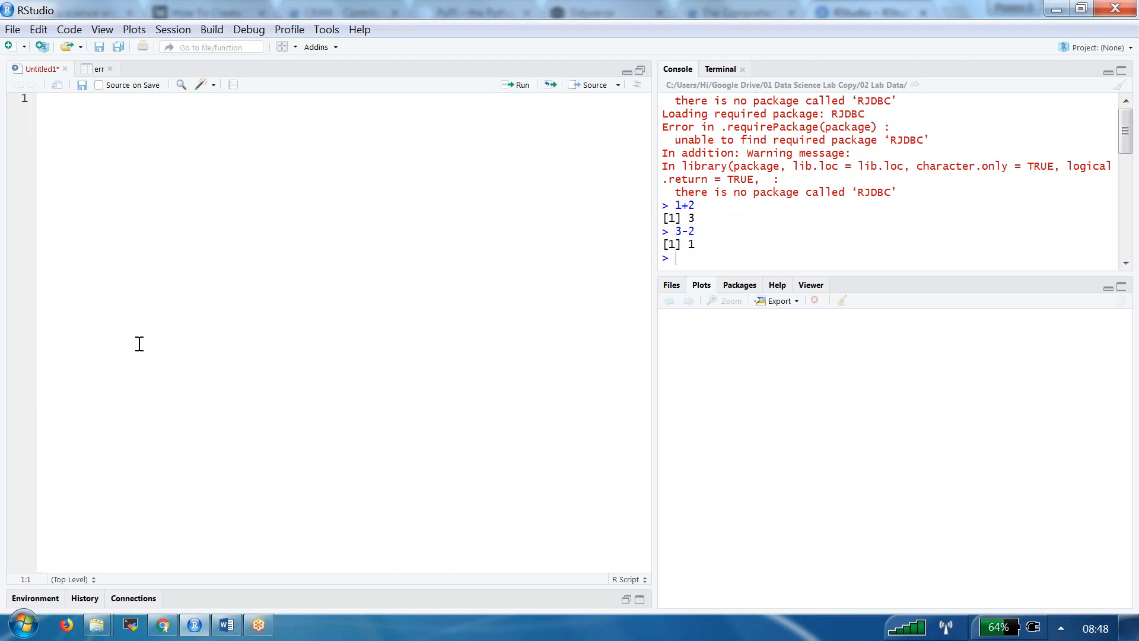
Write sqrt(4) on line 1 of the Untitled1 script and run it in the console
{"action": "type", "text": "sqr"}
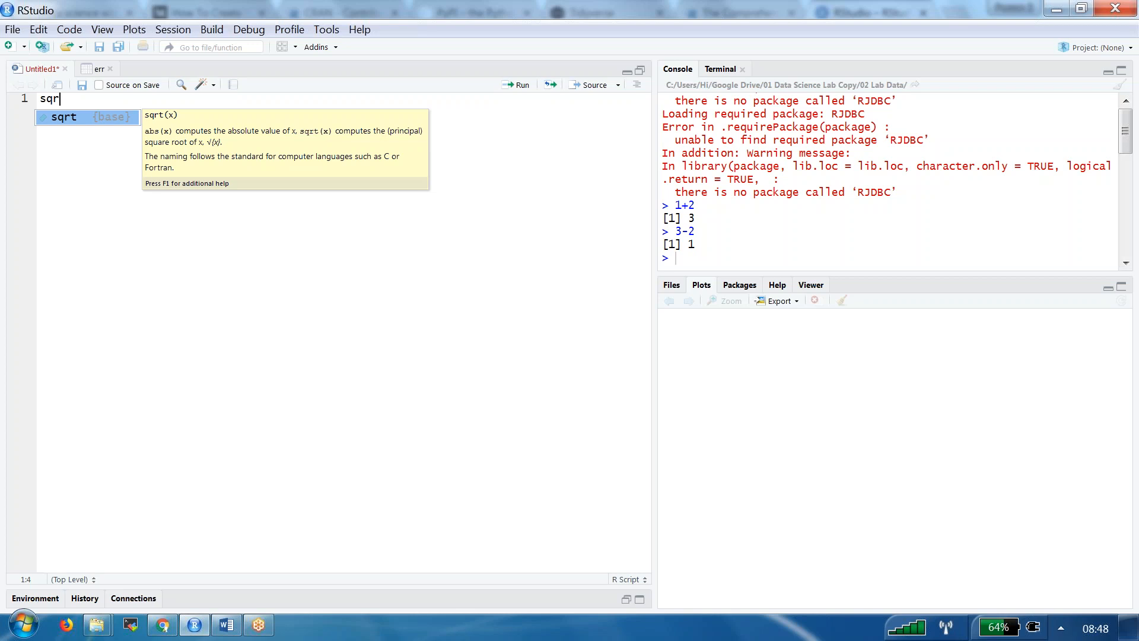
{"action": "key", "text": "Tab"}
{"action": "type", "text": "4"}
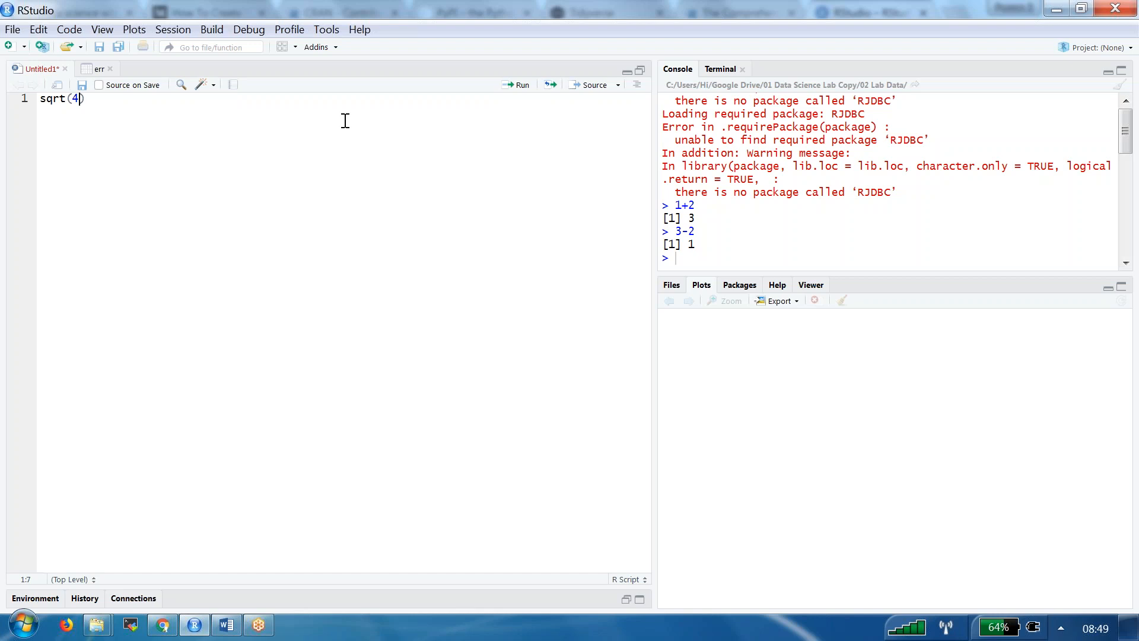
{"action": "key", "text": "ctrl+Return"}
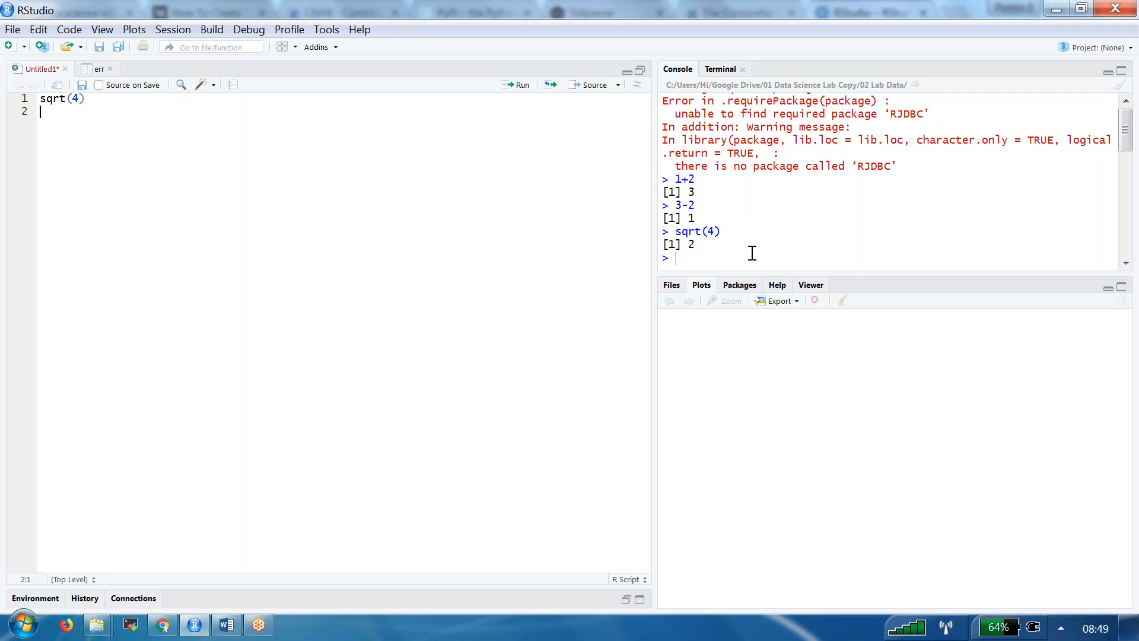
{"action": "double_click", "coordinate": [707, 245]}
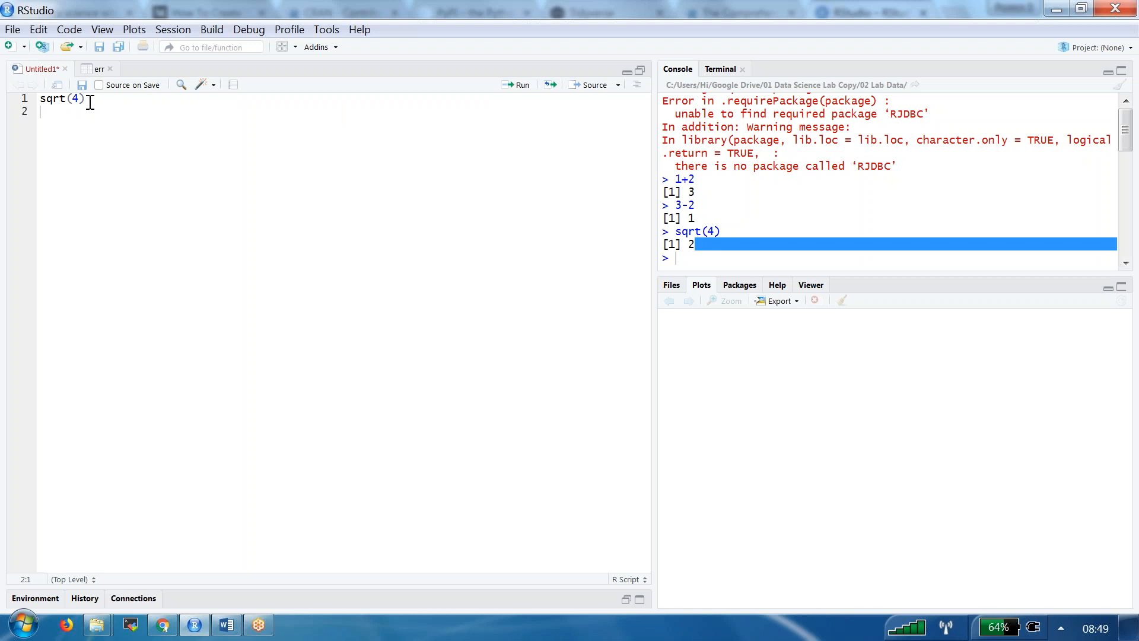
{"action": "type", "text": "pow"}
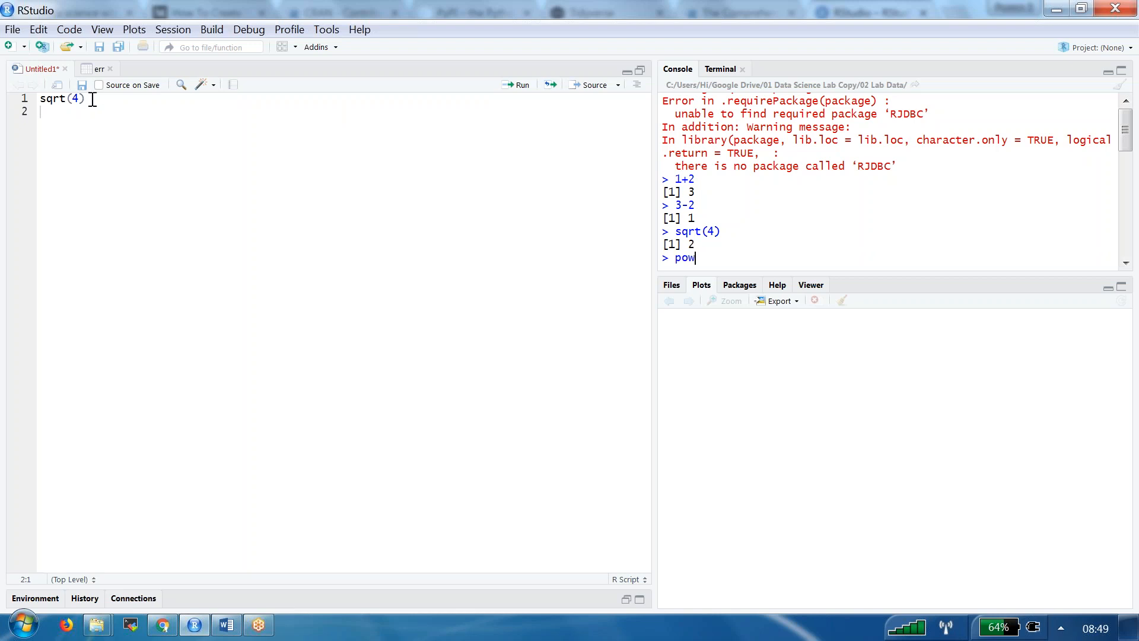
{"action": "key", "text": "BackSpace"}
{"action": "key", "text": "BackSpace"}
{"action": "key", "text": "BackSpace"}
{"action": "type", "text": "pow"}
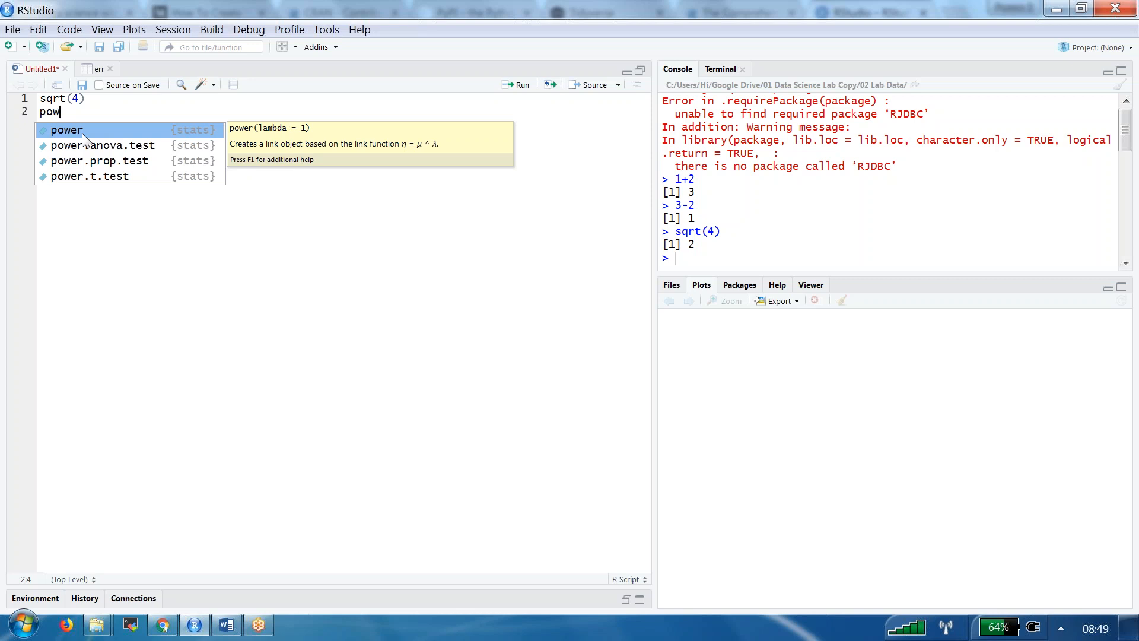
{"action": "key", "text": "BackSpace"}
{"action": "key", "text": "BackSpace"}
{"action": "key", "text": "BackSpace"}
{"action": "key", "text": "BackSpace"}
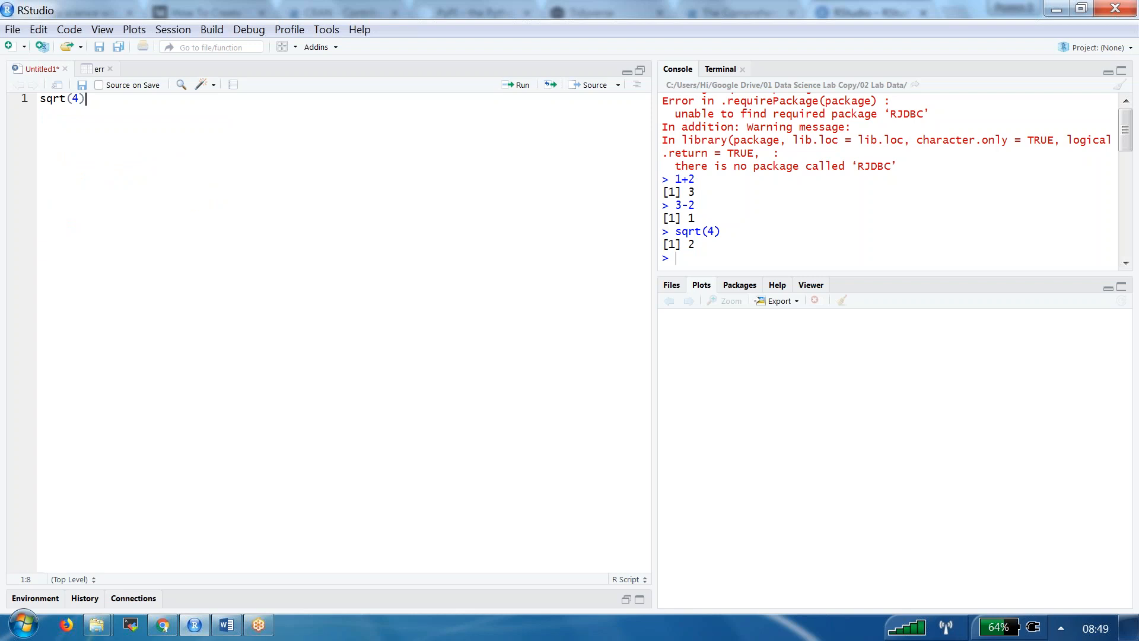
Add line 3 to the script, enter r there and look through its code completion suggestions down to range.default
{"action": "key", "text": "Return"}
{"action": "key", "text": "Return"}
{"action": "type", "text": "ran"}
{"action": "key", "text": "BackSpace"}
{"action": "key", "text": "BackSpace"}
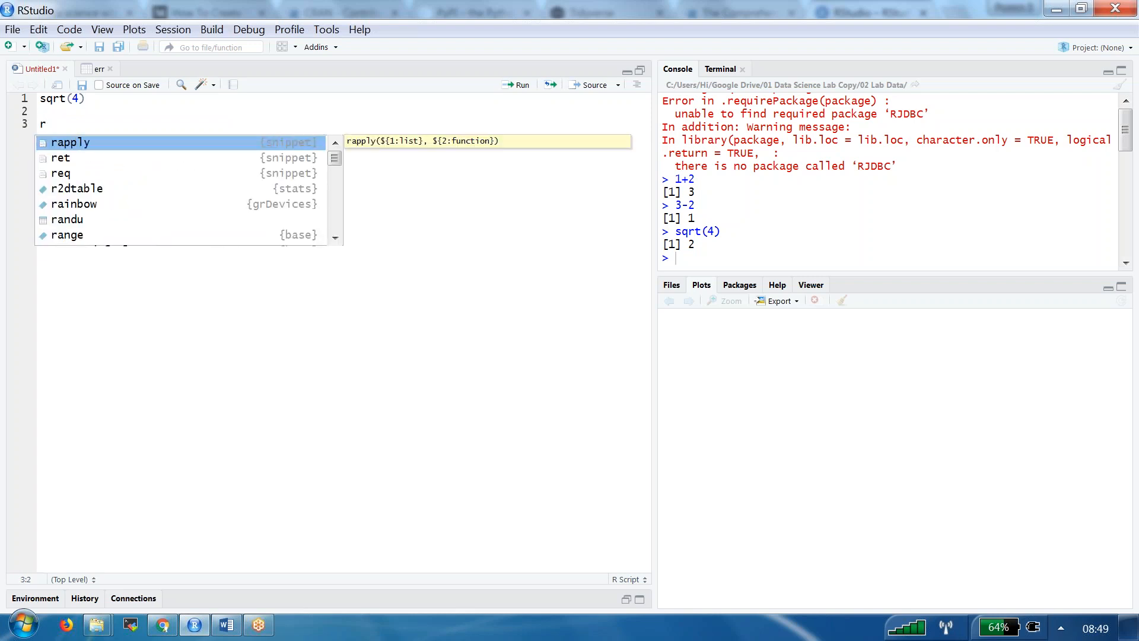
{"action": "key", "text": "Down"}
{"action": "key", "text": "Down"}
{"action": "key", "text": "Down"}
{"action": "key", "text": "Down"}
{"action": "key", "text": "Down"}
{"action": "key", "text": "Down"}
{"action": "key", "text": "Down"}
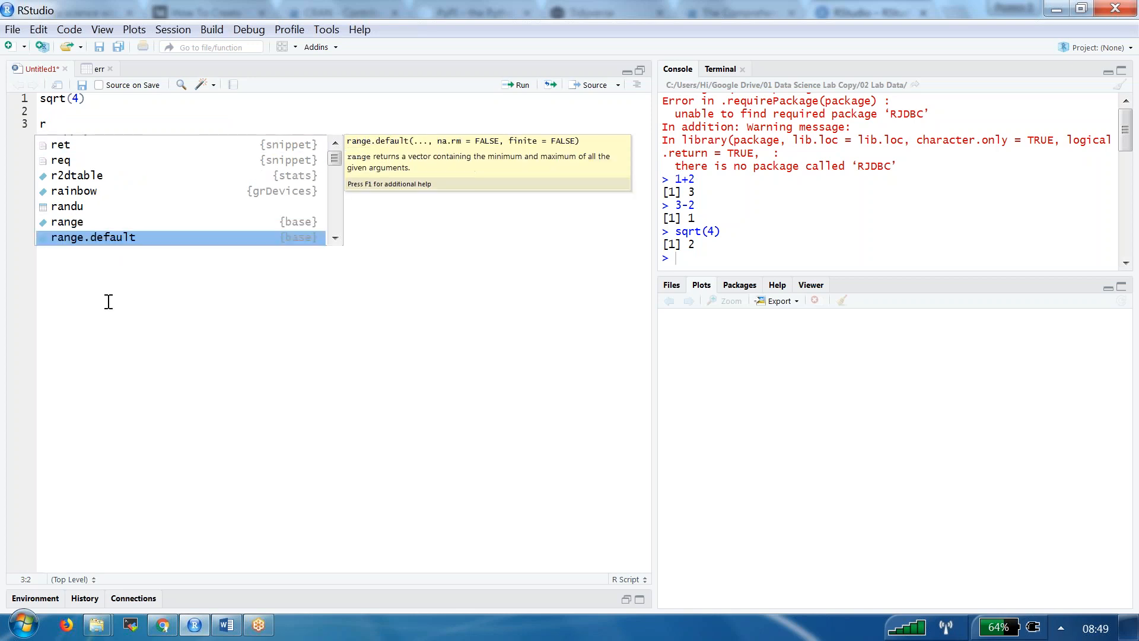
{"action": "key", "text": "Up"}
{"action": "key", "text": "Down"}
Replace the r on line 3 with abl and dismiss the code completion suggestion
{"action": "key", "text": "BackSpace"}
{"action": "type", "text": "abdc"}
{"action": "key", "text": "BackSpace"}
{"action": "key", "text": "BackSpace"}
{"action": "key", "text": "BackSpace"}
{"action": "type", "text": "bl"}
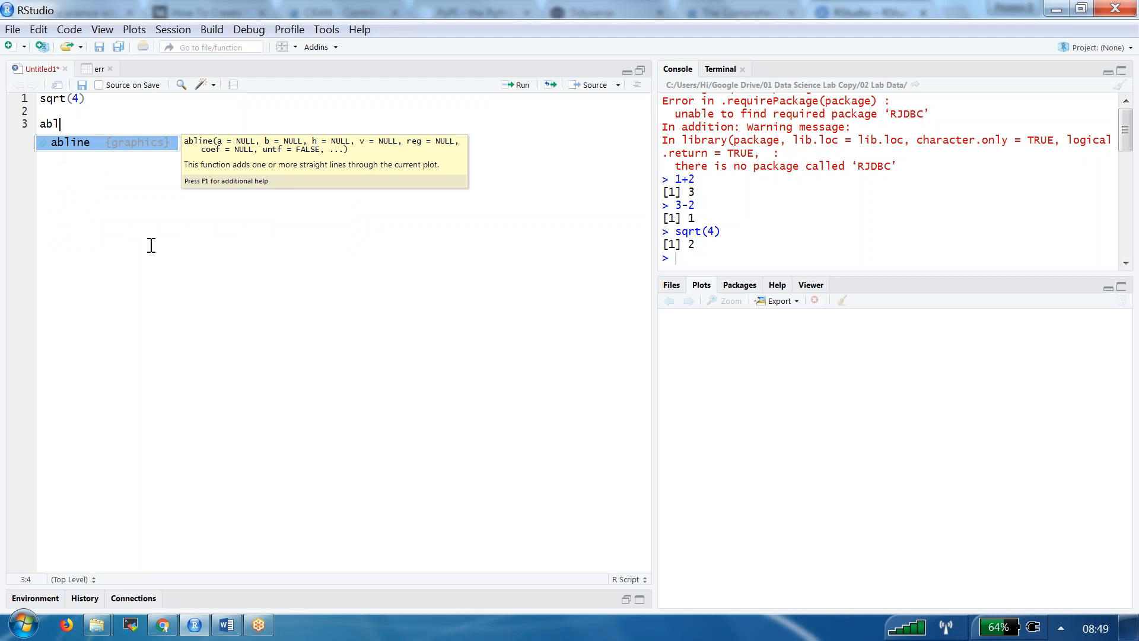
{"action": "key", "text": "Escape"}
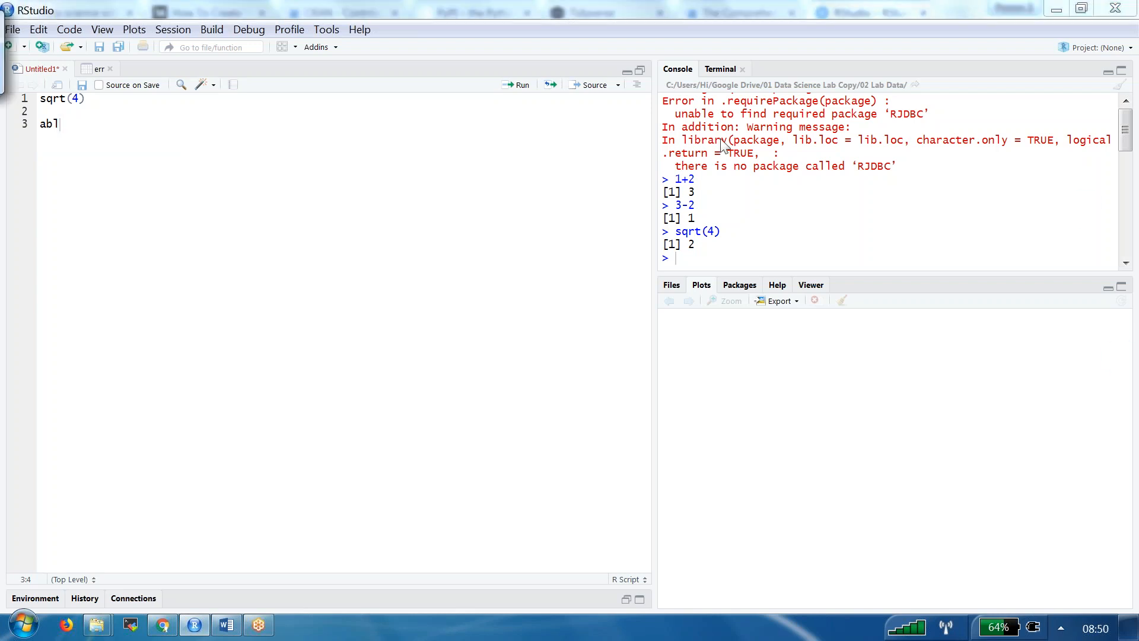
Insert the console's startup output, from "R version 3.4.4" into the RJDBC messages, before abl in the script
{"action": "left_click_drag", "start_coordinate": [668, 51], "coordinate": [672, 107]}
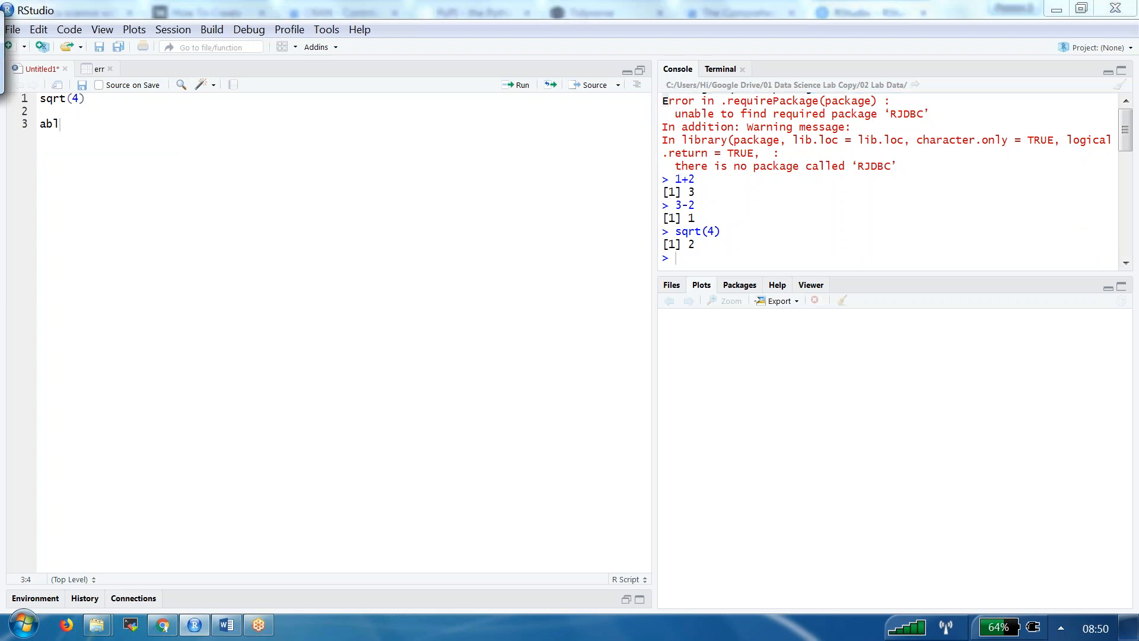
{"action": "type", "text": "R version 3.4.4 (2018-03-15) -- \"Someone to Lean On\" Copyright (C) 2018 The R Foundation for Statistical Computing Platform: x86_64-w64-mingw32/x64 (64-bit)  R is free software and comes with ABSOLUTELY NO WARRANTY. You are welcome to redistribute it under certain conditions. Type 'license()' or 'licence()' for distribution details.  R is a collaborative project with many contributors. Type 'contributors()' for more information and 'citation()' on how to cite R or R packages in publications.  Type 'demo()' for some demos, 'help()' for on-line help, or 'help.start()' for an HTML browser interface to help. Type 'q()' to quit R.  [Workspace loaded from C:/Users/Hi/Google Drive/01 Data Science Lab Copy/02 Lab Data/.RData]  Loading required package: RJDBC Error in .requirePackage(package) :   unable to find required package ‘RJDBC’ In addition: Warning message: In library(package, lib.loc = lib.loc, character.only = TRUE, logical.return = TRUE,  :   there is no package called ‘RJDBC’ Loading required package: RJDBC E"}
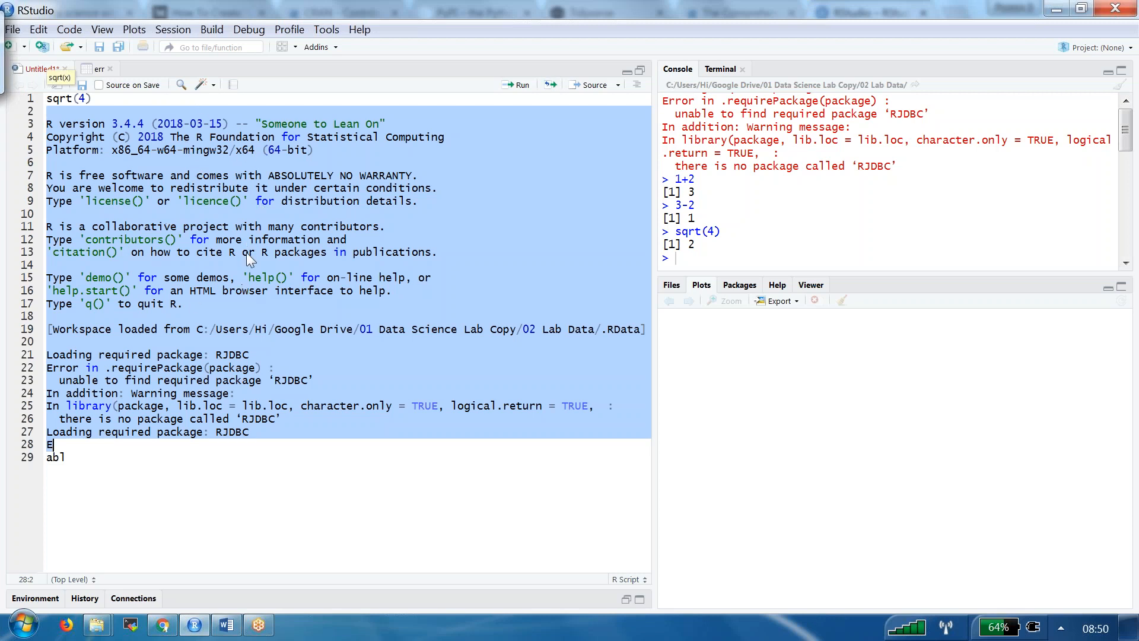
Look through the Terminal, Files, Plots, Packages, Help, Viewer, Connections, History and Environment panes, ending on Connections
{"action": "left_click", "coordinate": [719, 70]}
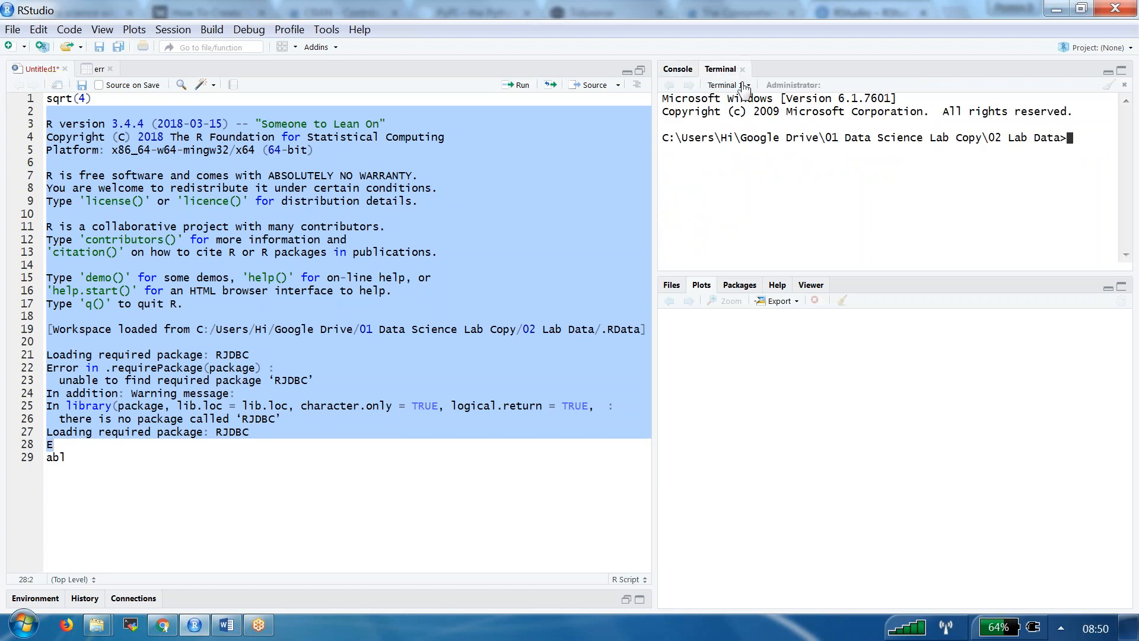
{"action": "left_click", "coordinate": [672, 286]}
{"action": "left_click", "coordinate": [703, 288]}
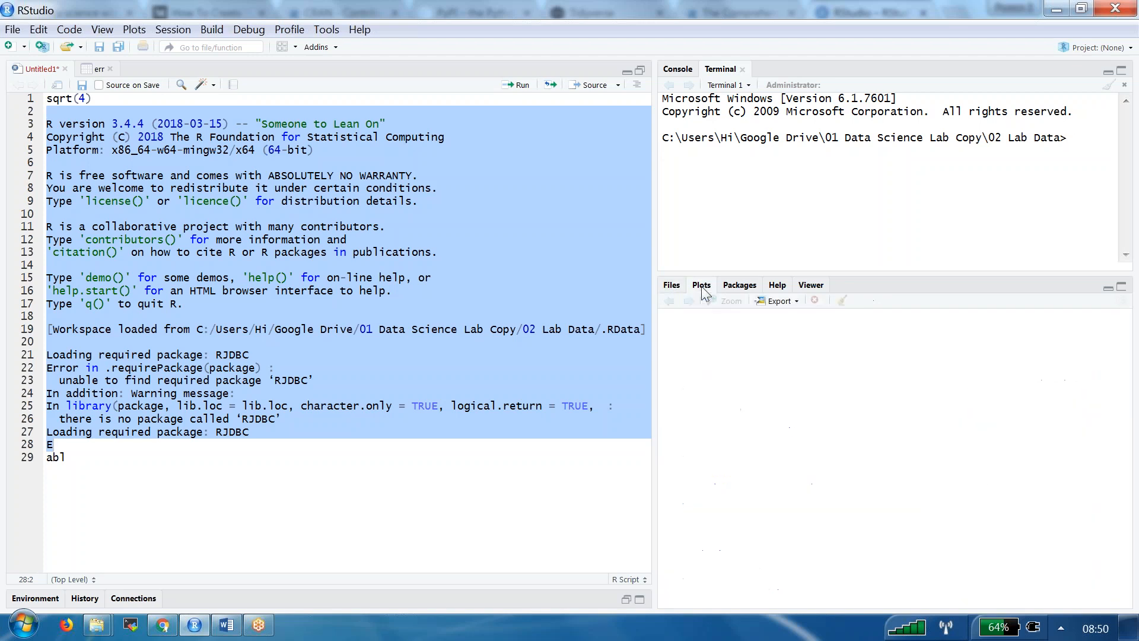
{"action": "left_click", "coordinate": [739, 286]}
{"action": "left_click", "coordinate": [777, 287]}
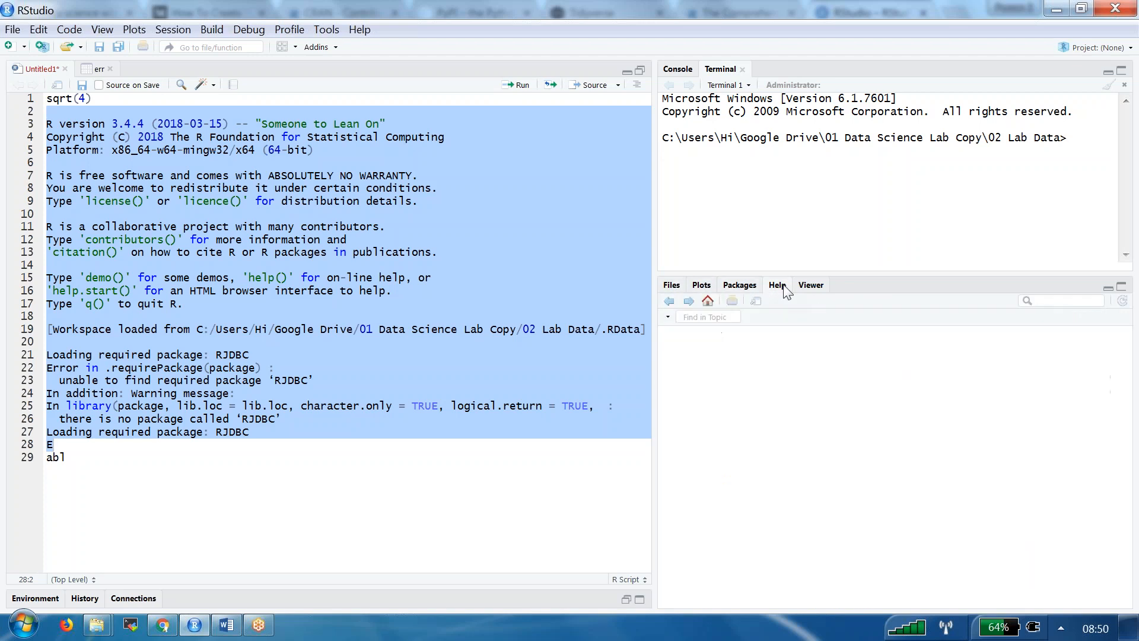
{"action": "left_click", "coordinate": [813, 286]}
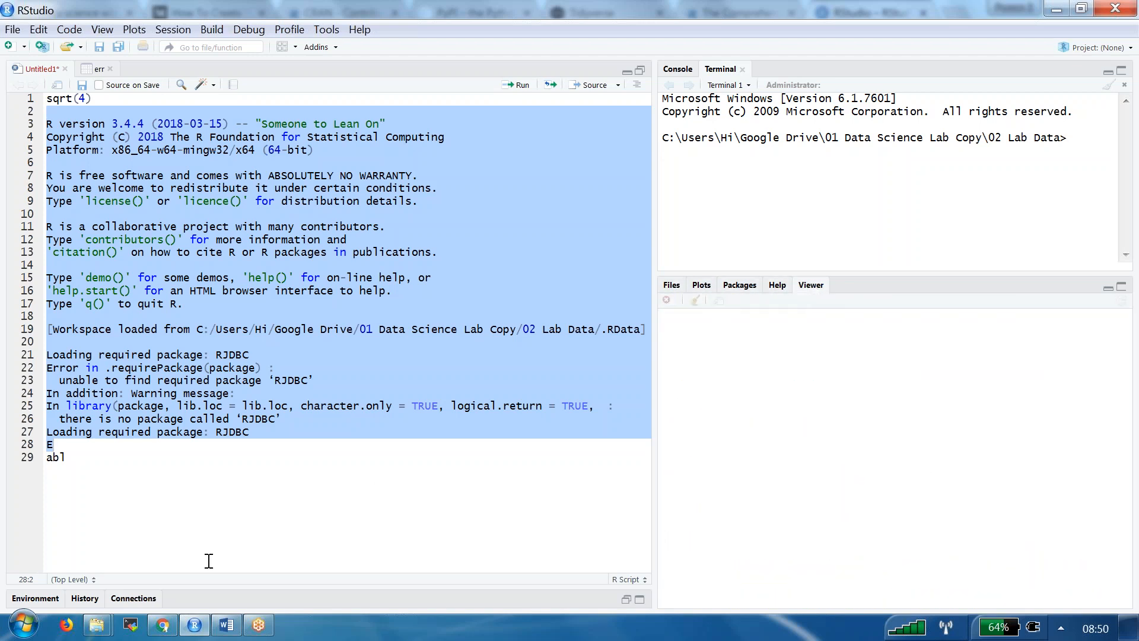
{"action": "left_click", "coordinate": [127, 599]}
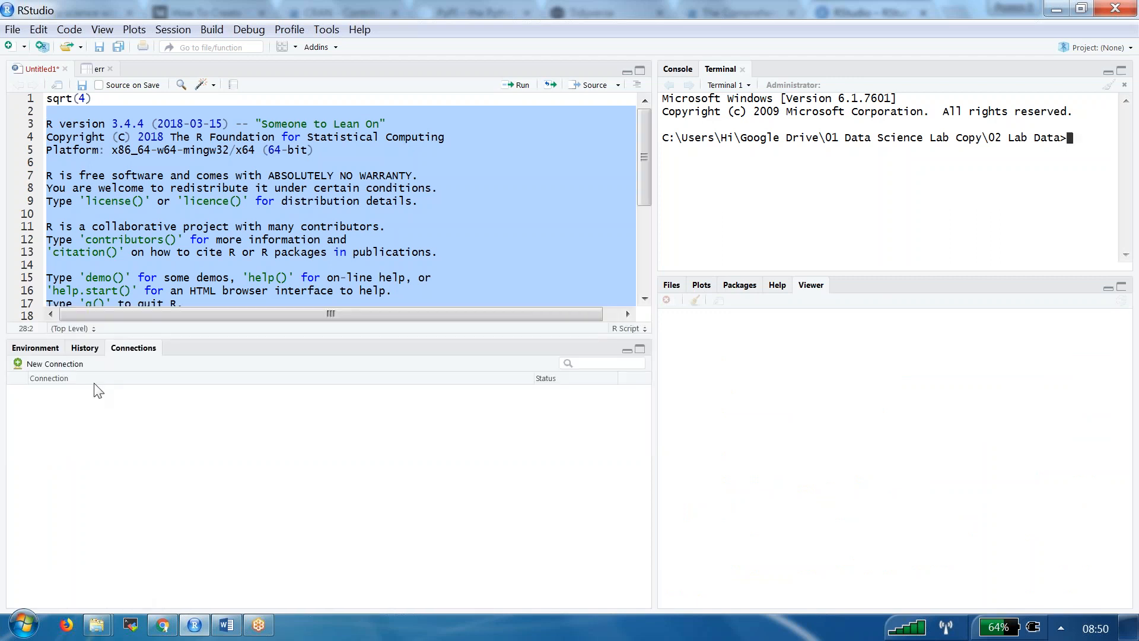
{"action": "left_click", "coordinate": [85, 349]}
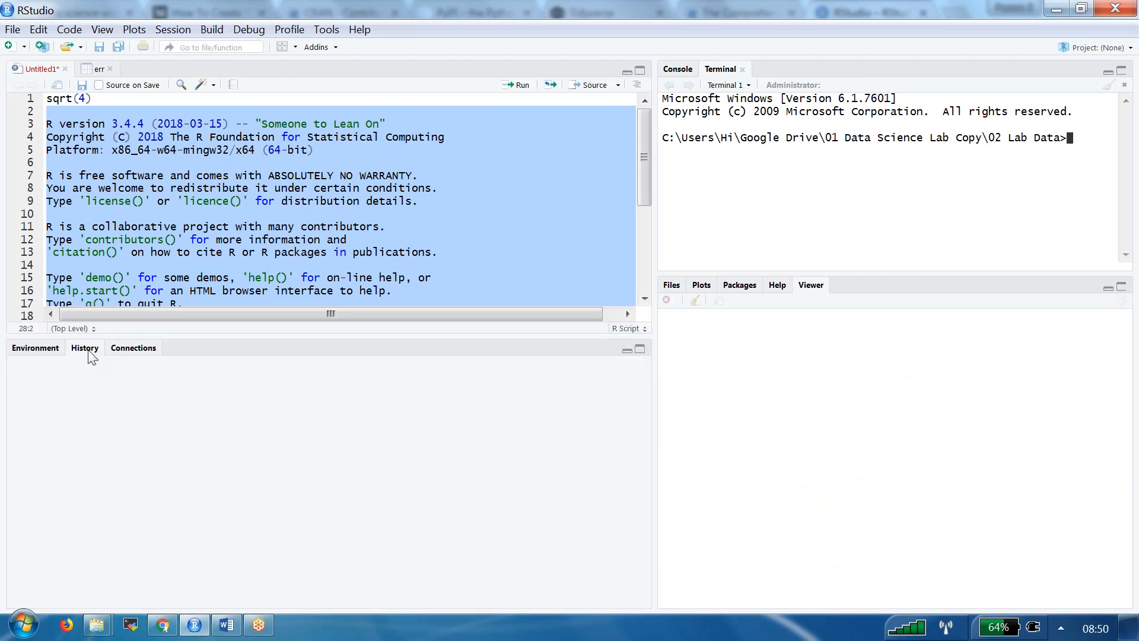
{"action": "left_click", "coordinate": [43, 353]}
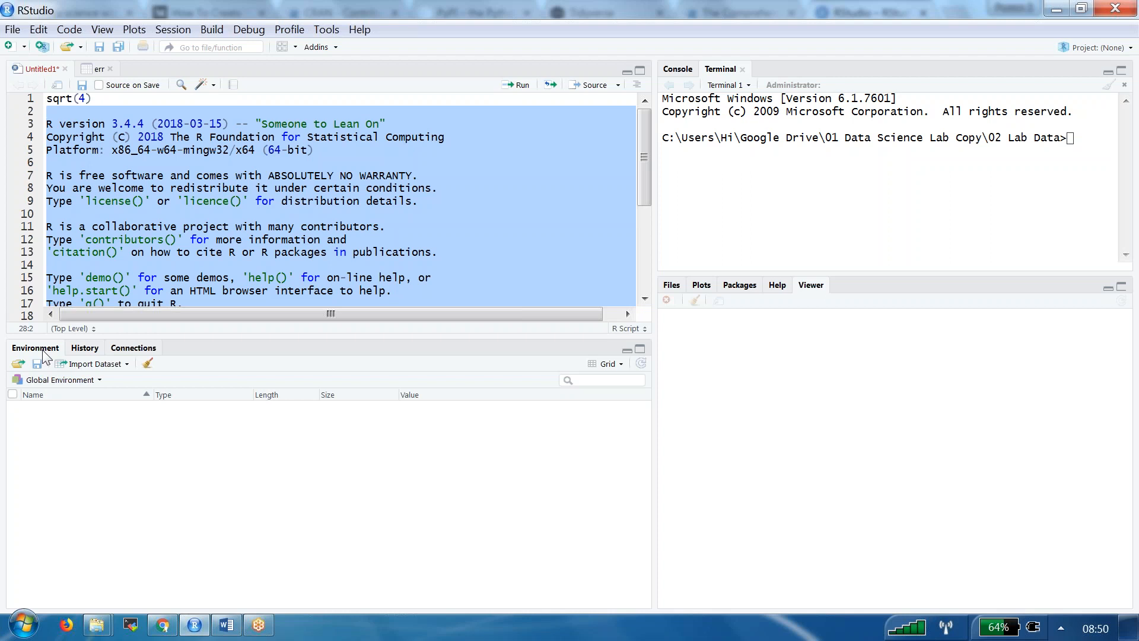
{"action": "left_click", "coordinate": [149, 352]}
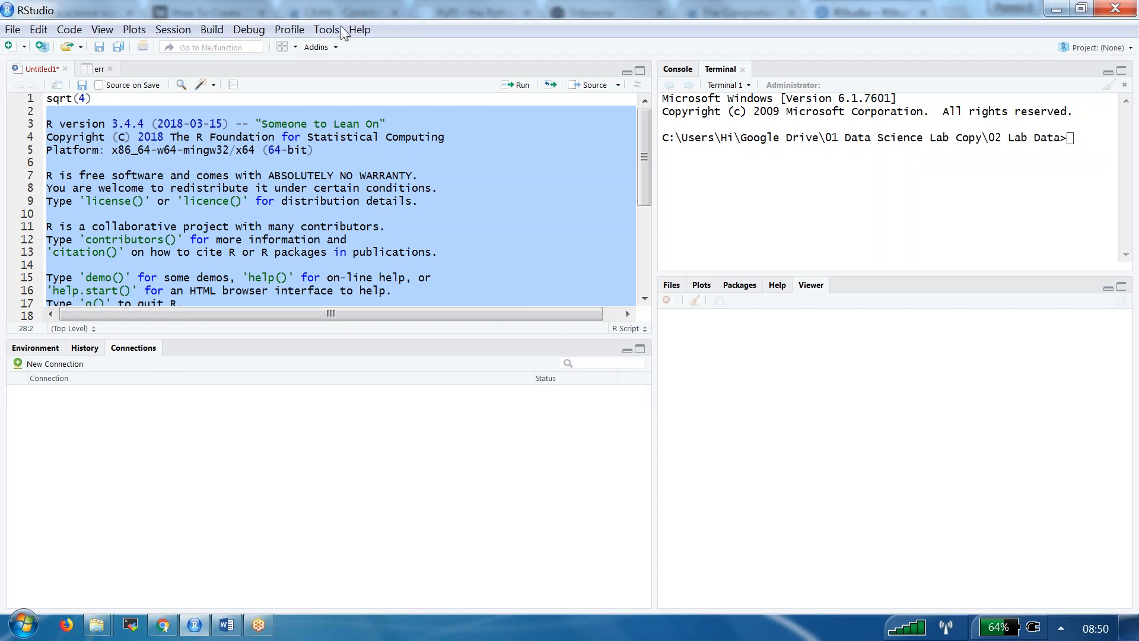
Bring the console back into view and examine the Help options and the list of available cheatsheets
{"action": "left_click", "coordinate": [358, 31]}
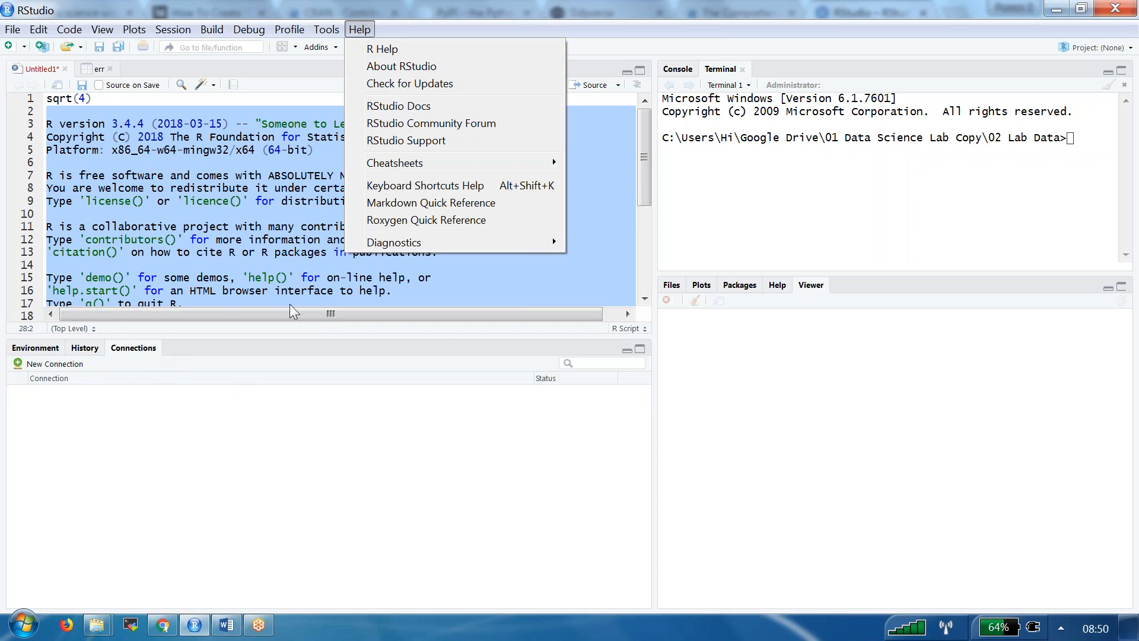
{"action": "left_click", "coordinate": [449, 265]}
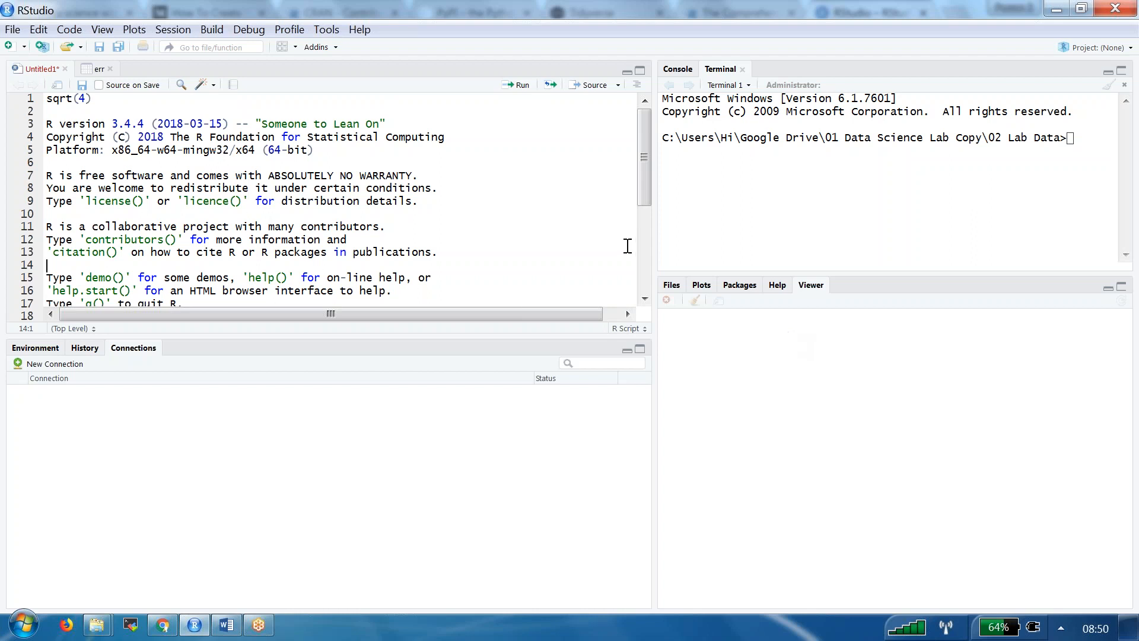
{"action": "left_click", "coordinate": [682, 76]}
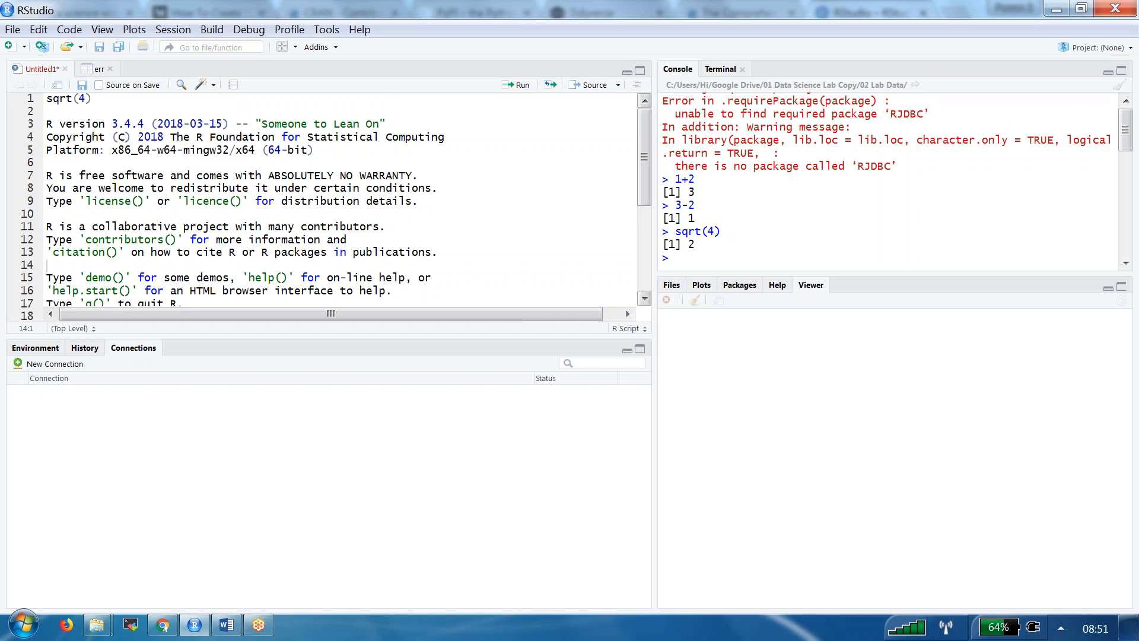
{"action": "left_click", "coordinate": [364, 34]}
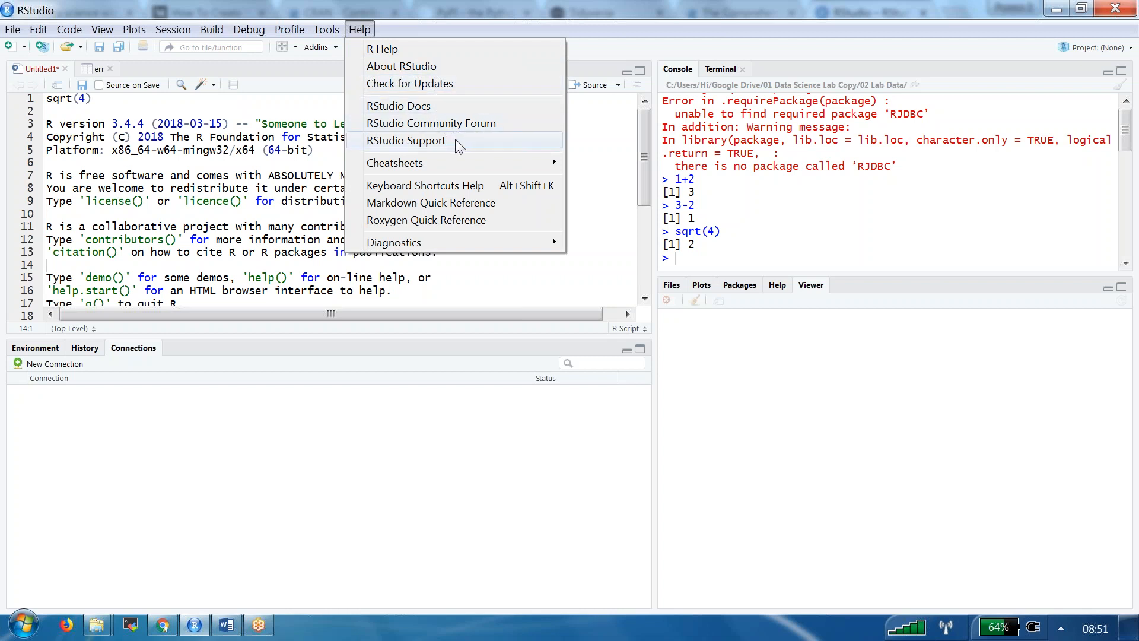
{"action": "mouse_move", "coordinate": [487, 166]}
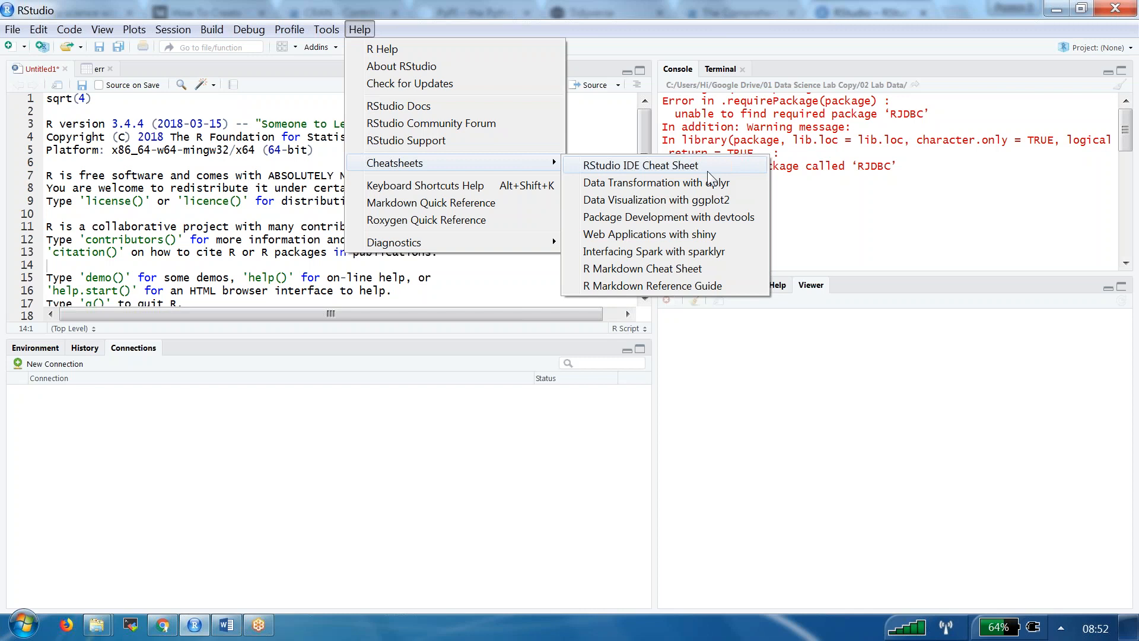
{"action": "left_click", "coordinate": [516, 290]}
Switch to Chrome and view the RStudio product page down to the video about what's inside the IDE
{"action": "key", "text": "alt+Tab"}
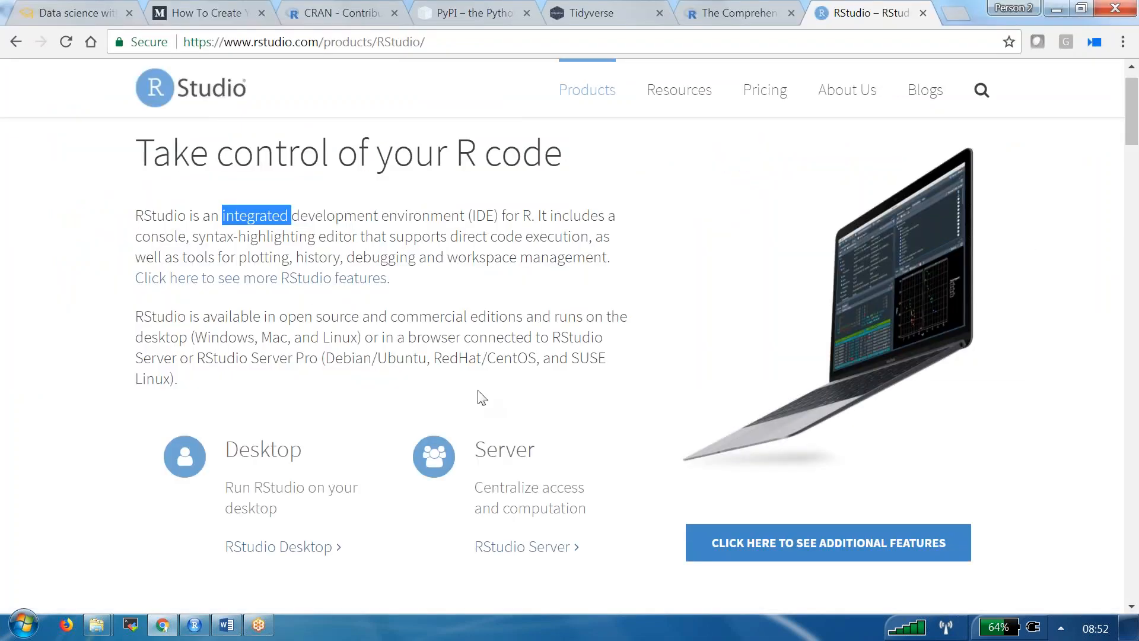
{"action": "scroll", "coordinate": [482, 398], "scroll_direction": "down", "scroll_amount": 7}
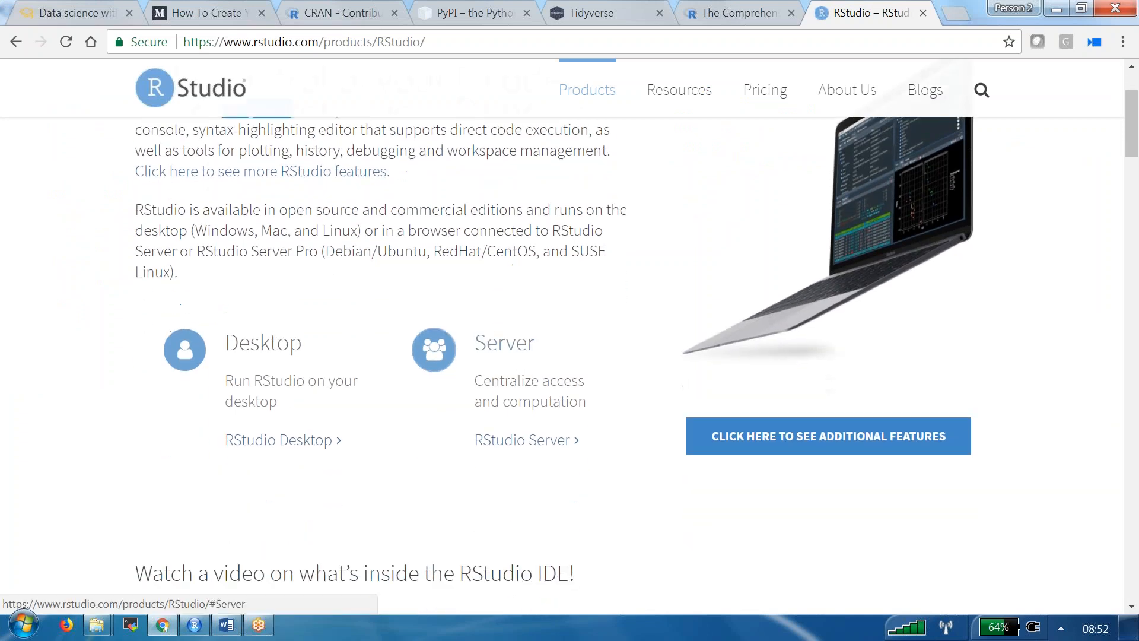
{"action": "scroll", "coordinate": [440, 382], "scroll_direction": "down", "scroll_amount": 2}
{"action": "scroll", "coordinate": [439, 381], "scroll_direction": "up", "scroll_amount": 2}
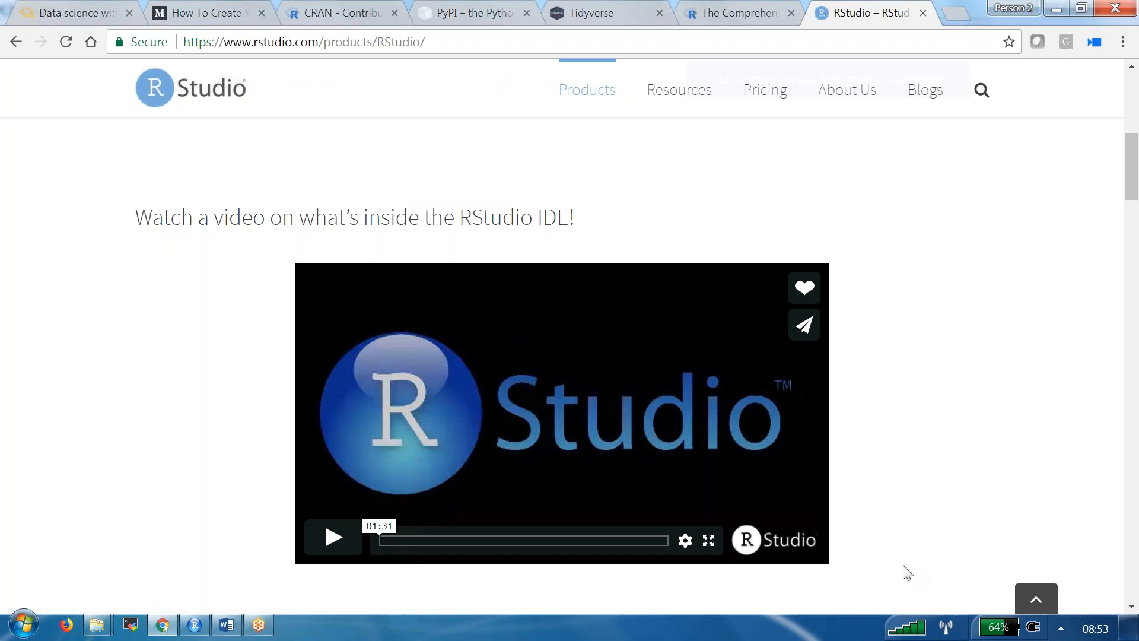
Switch to the Data Science with R notes in Word and read the Installation section's working directory instructions
{"action": "key", "text": "alt+Tab"}
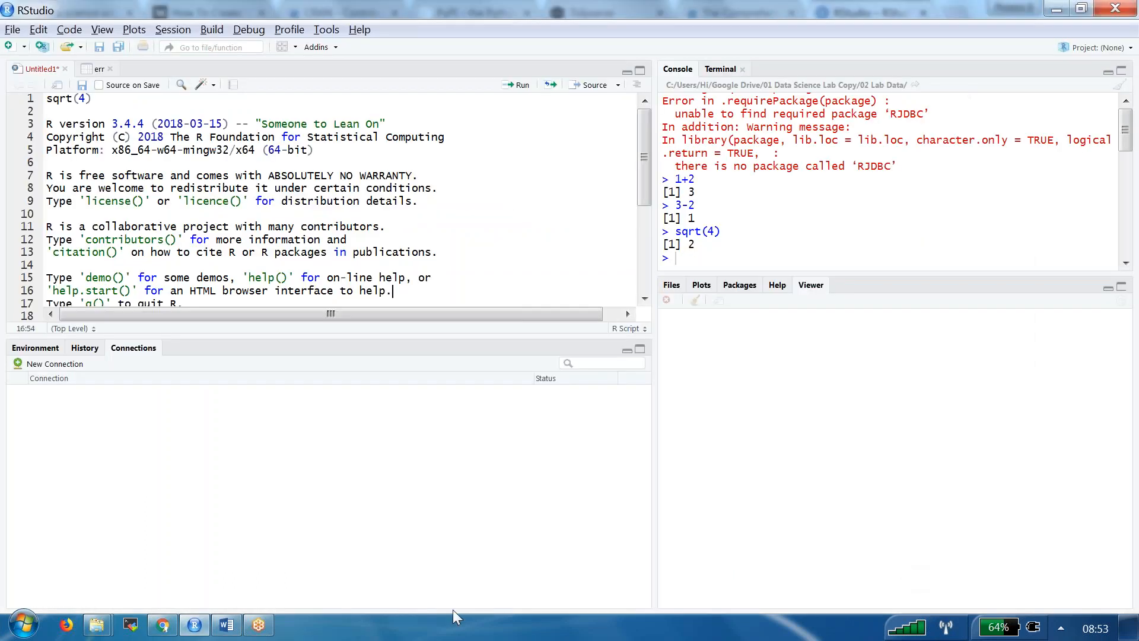
{"action": "left_click", "coordinate": [227, 626]}
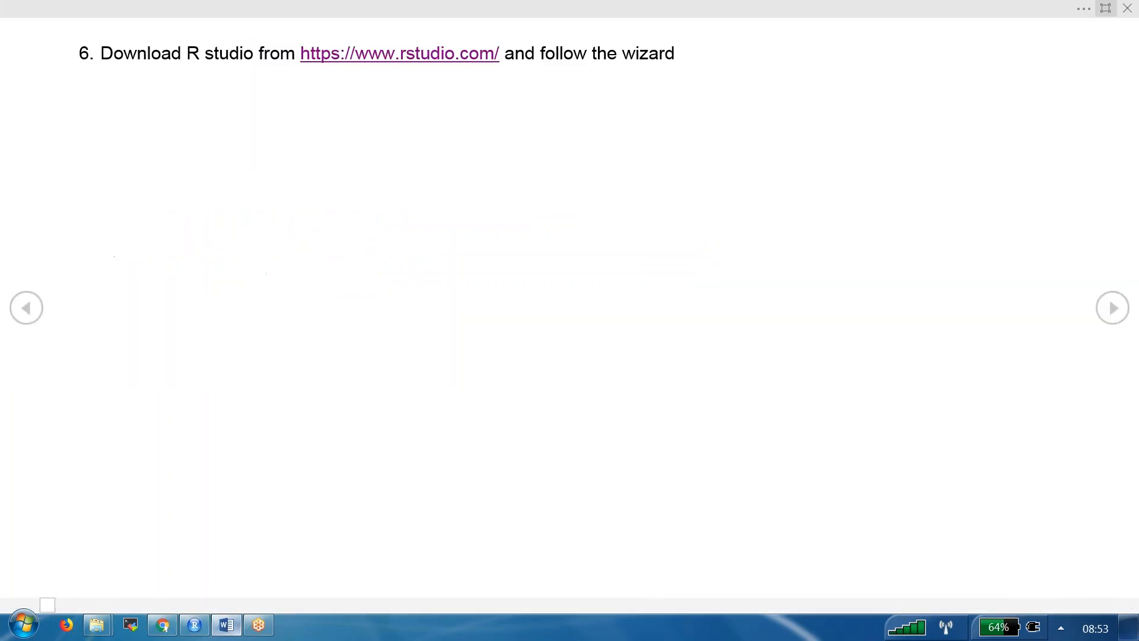
{"action": "key", "text": "Left"}
{"action": "key", "text": "Left"}
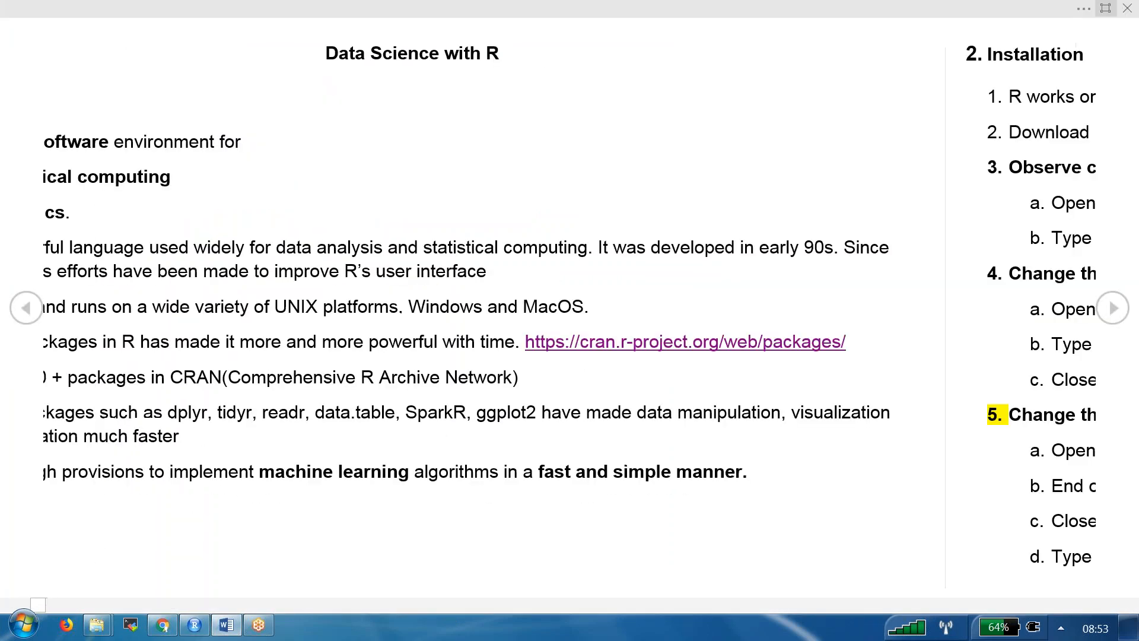
{"action": "key", "text": "Right"}
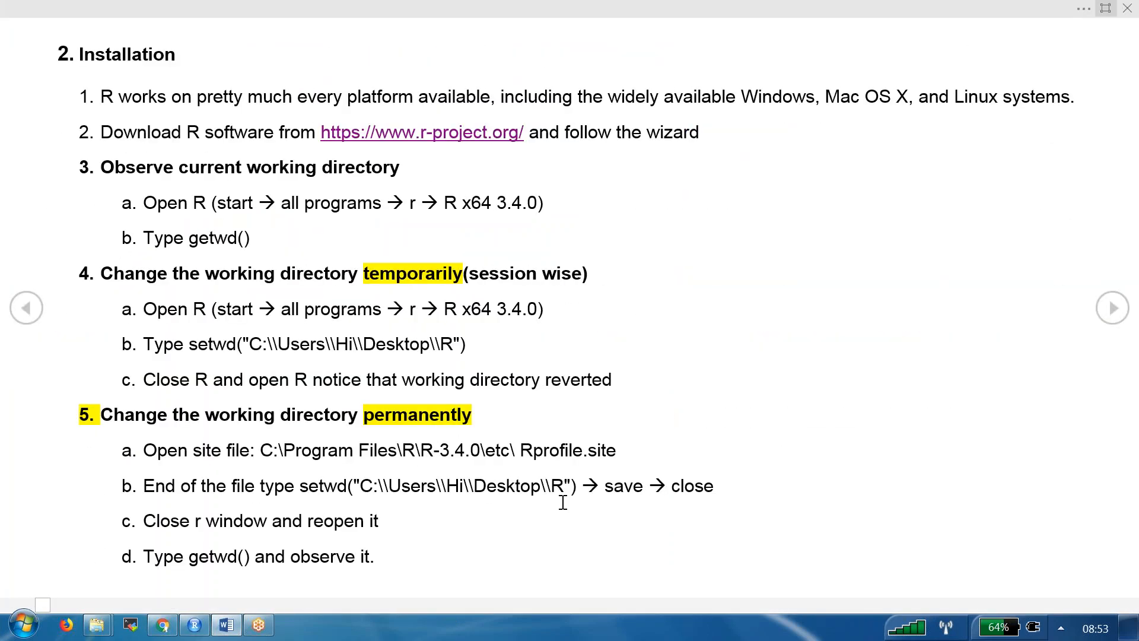
Switch to RStudio and place the cursor at the console prompt
{"action": "key", "text": "alt+Tab"}
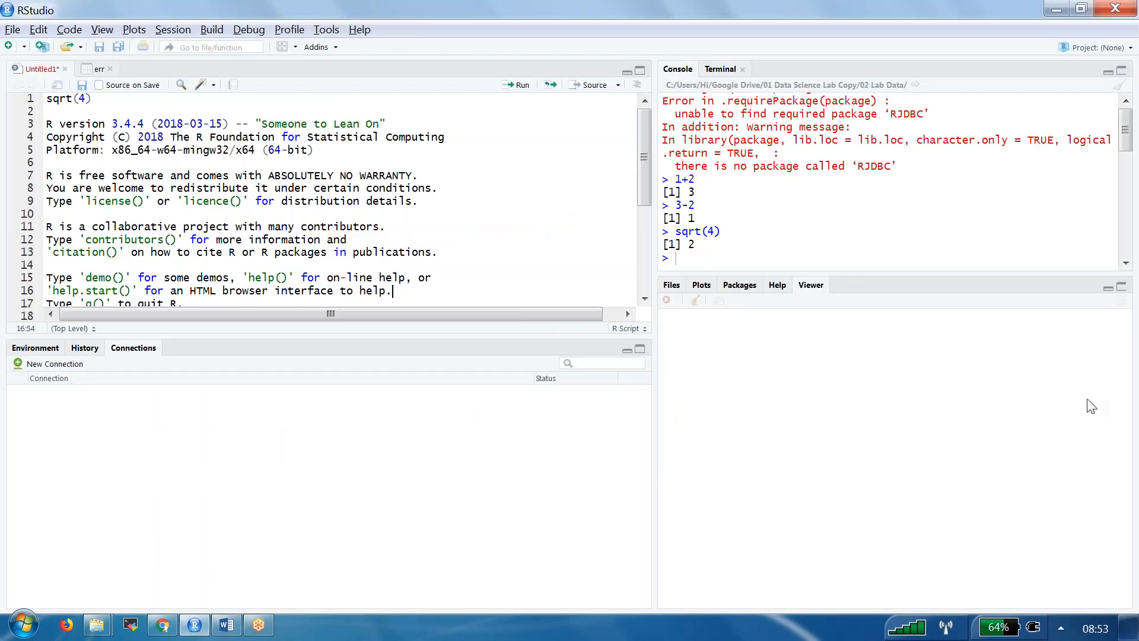
{"action": "left_click", "coordinate": [747, 255]}
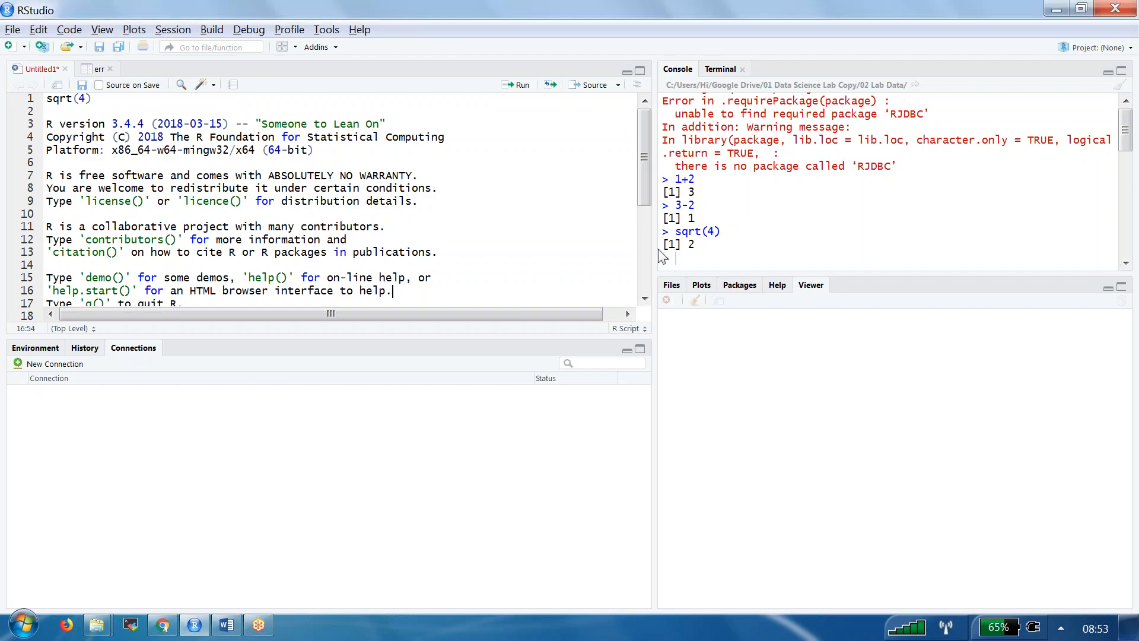